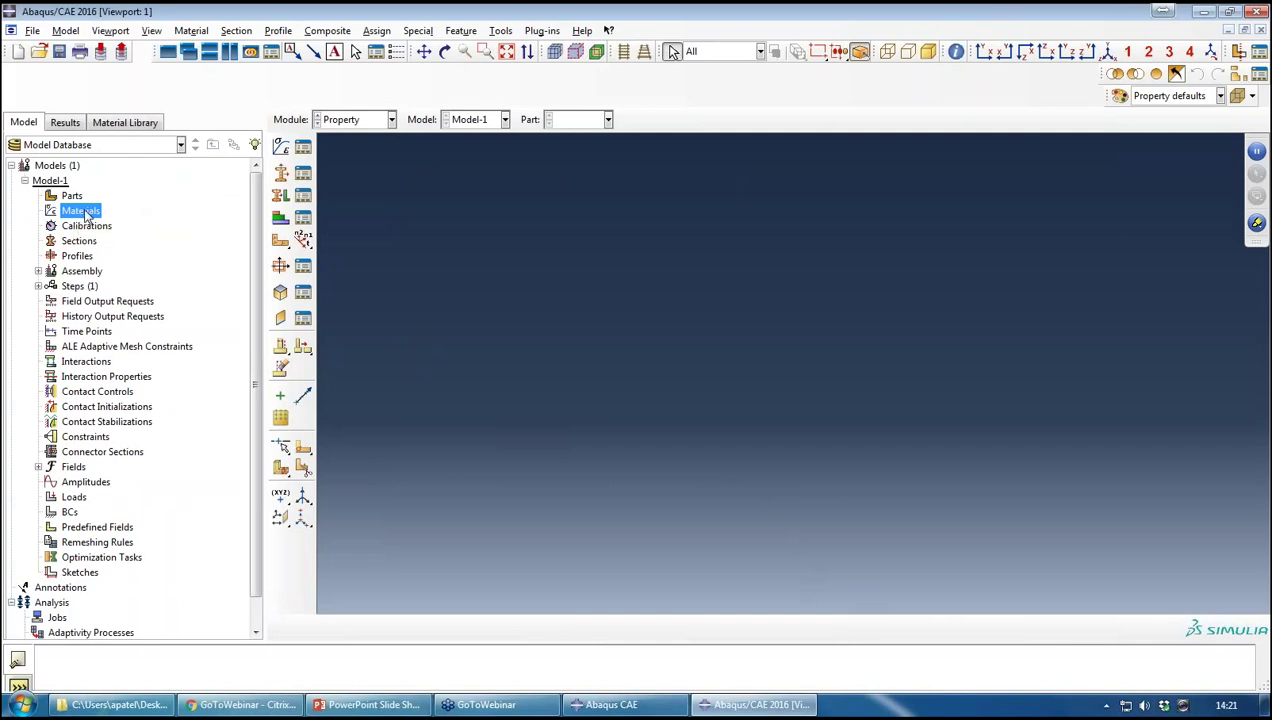
# Switch to the Part module and return to the Property module.
pyautogui.rightClick(86, 217)
pyautogui.click(100, 237)
pyautogui.press('Escape')
pyautogui.click(392, 120)
pyautogui.click(340, 132)
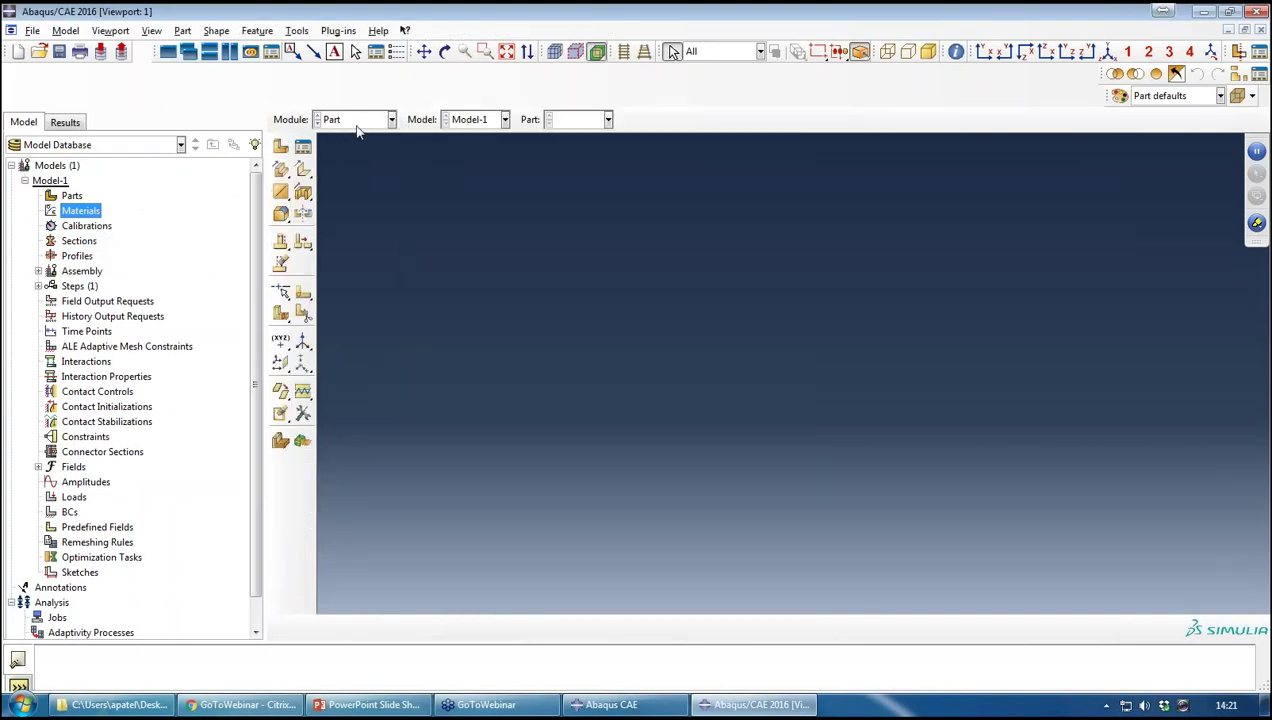
pyautogui.click(355, 121)
pyautogui.click(345, 152)
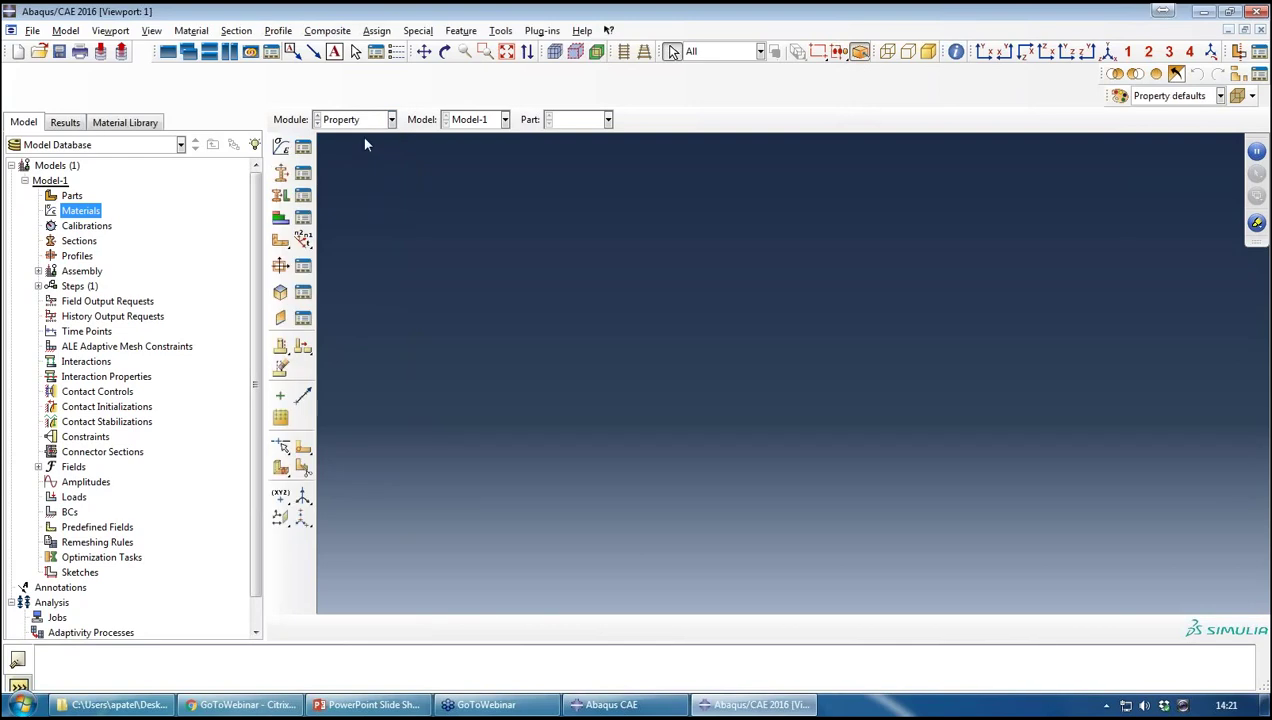
# Start a new material and add a Density behavior to it.
pyautogui.click(281, 147)
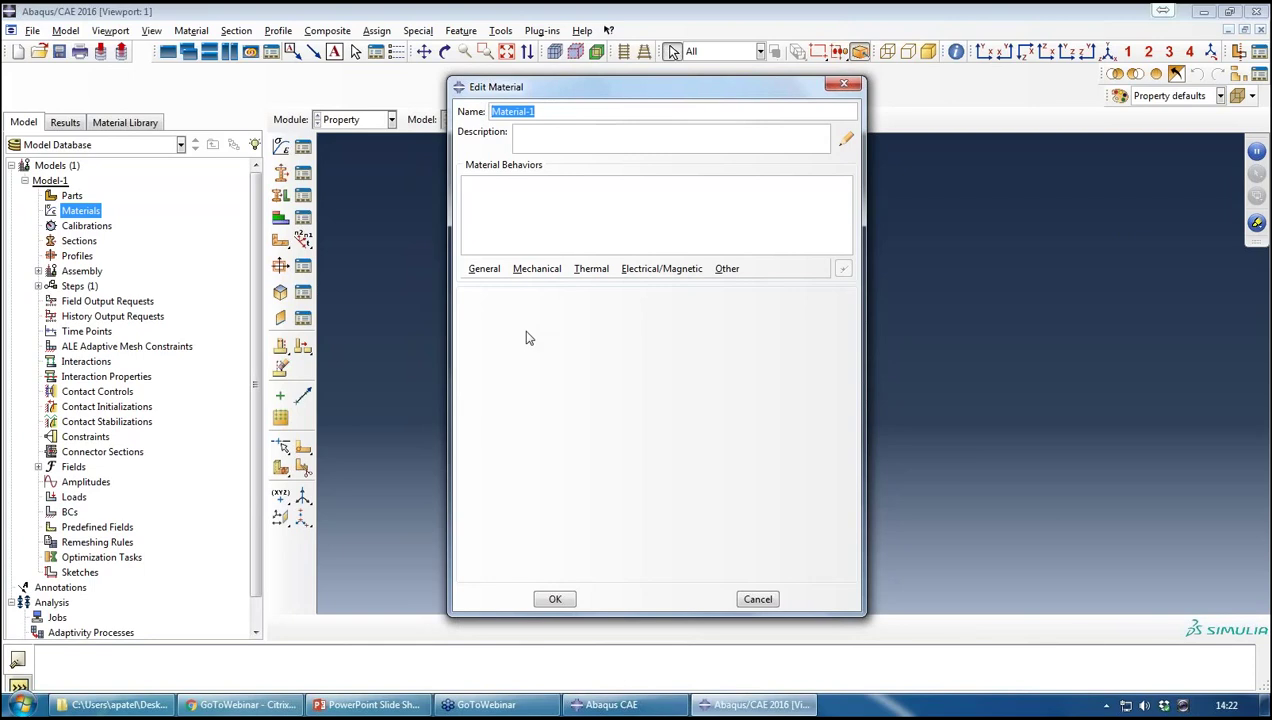
pyautogui.click(487, 272)
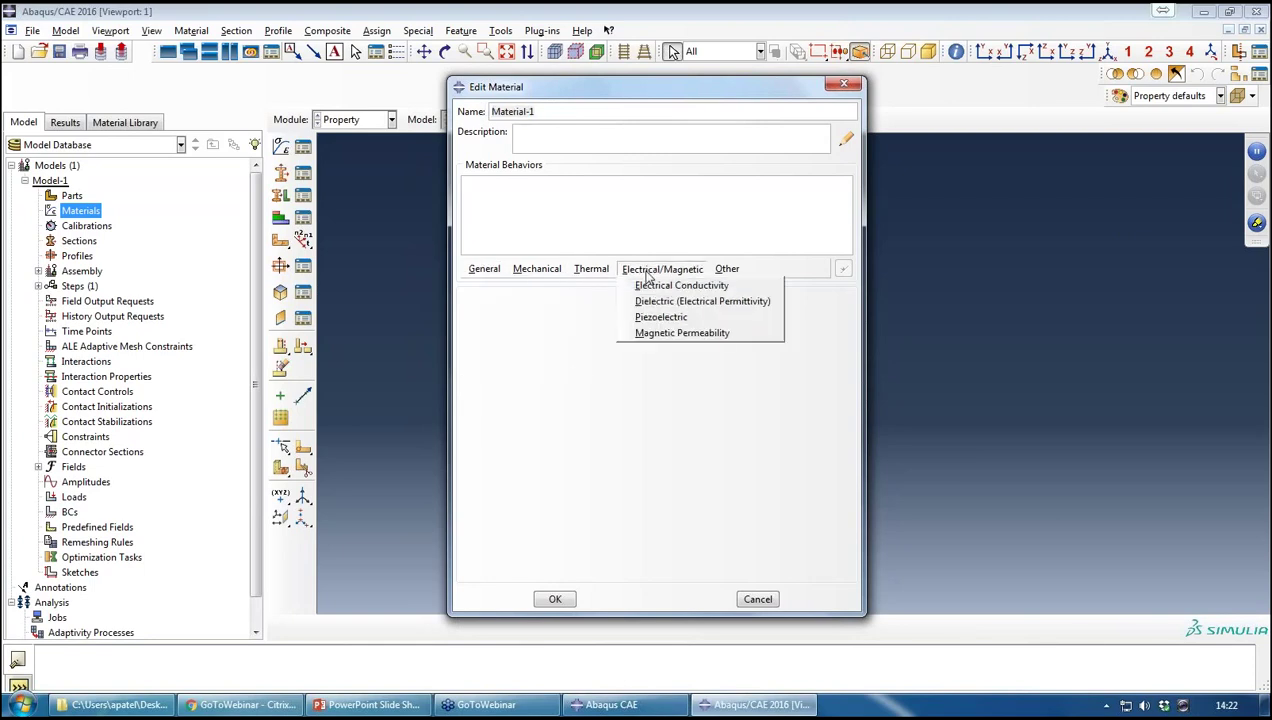
pyautogui.moveTo(484, 271)
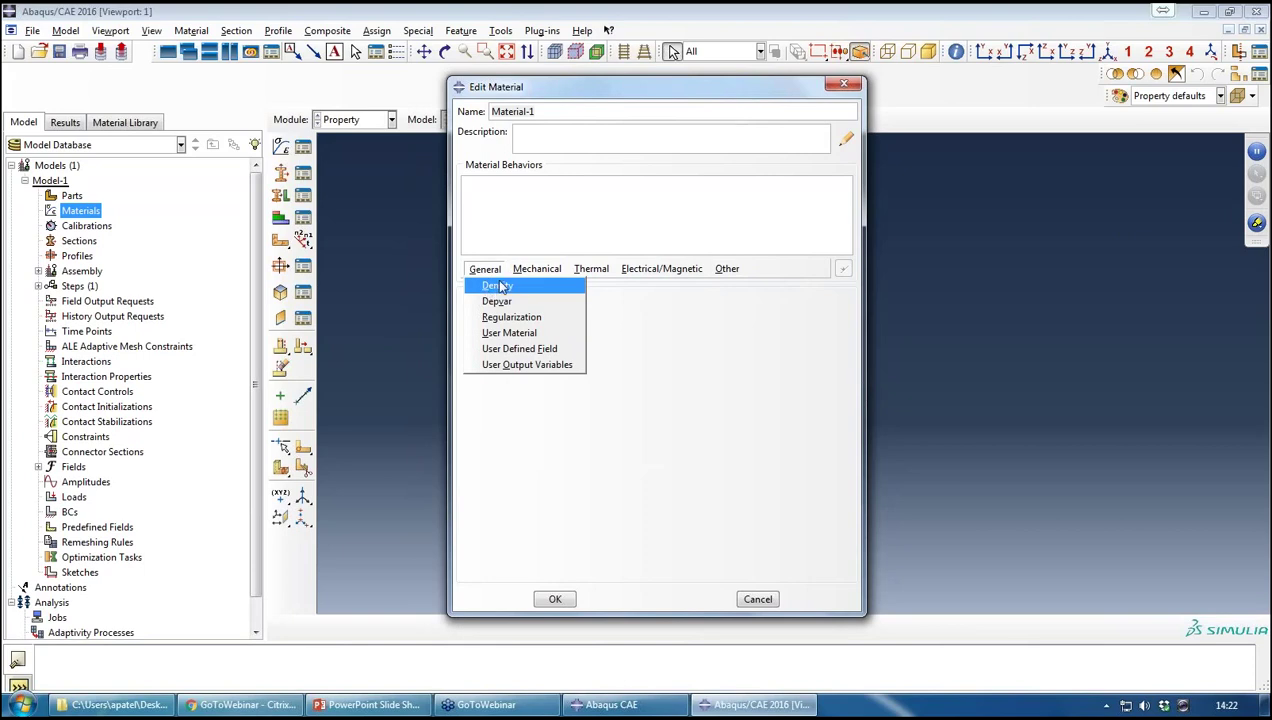
pyautogui.click(496, 286)
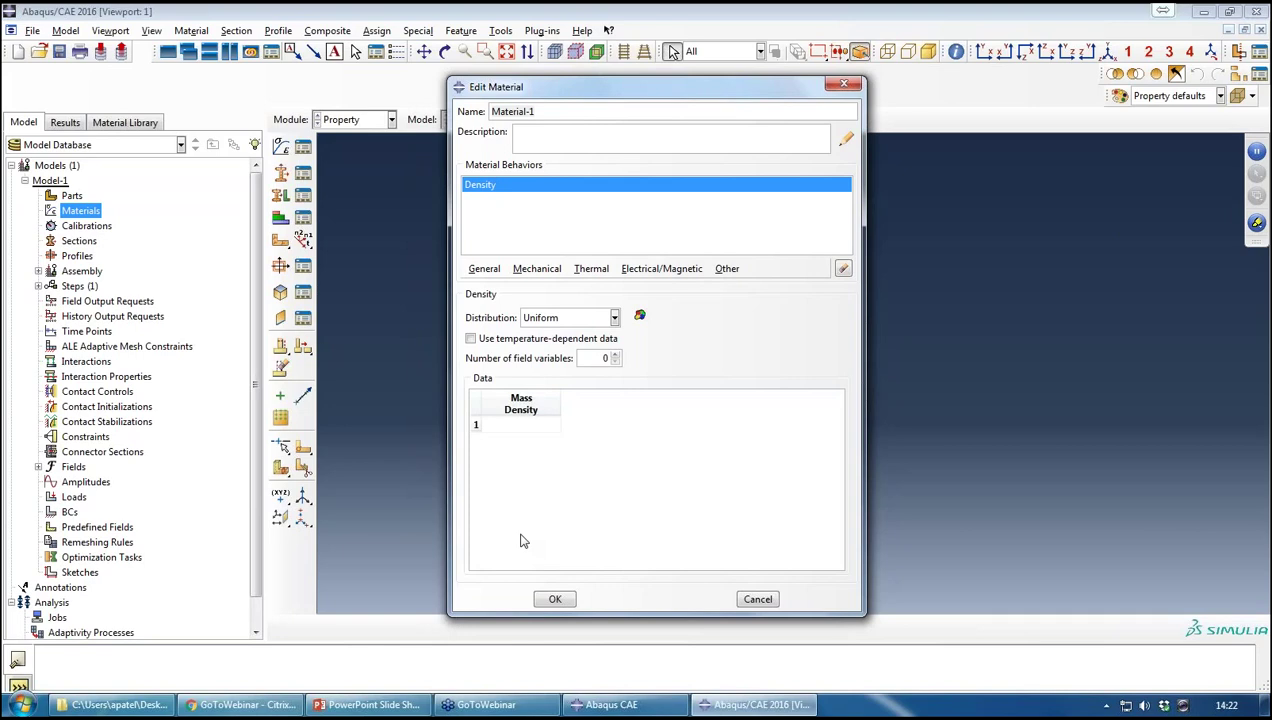
# Add an Elastic behavior of type Isotropic to the material and discard the material without saving it.
pyautogui.hotkey('alt', 'Tab')
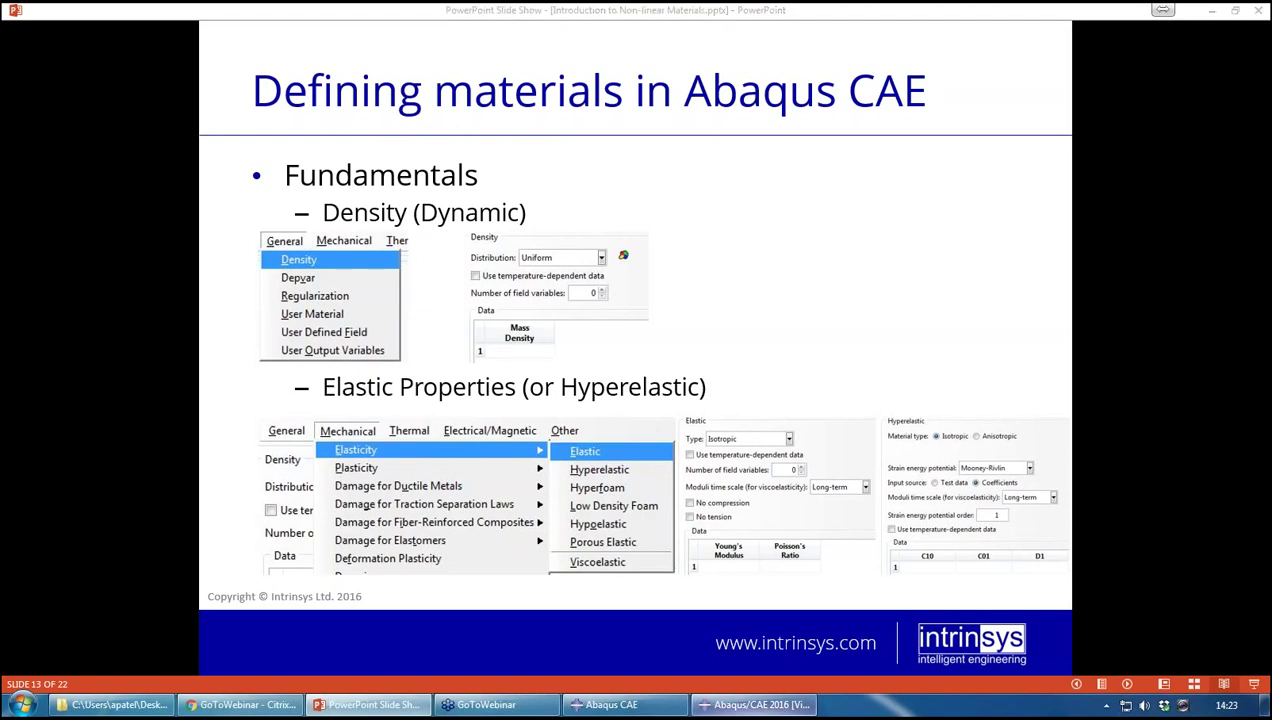
pyautogui.click(760, 705)
pyautogui.click(540, 270)
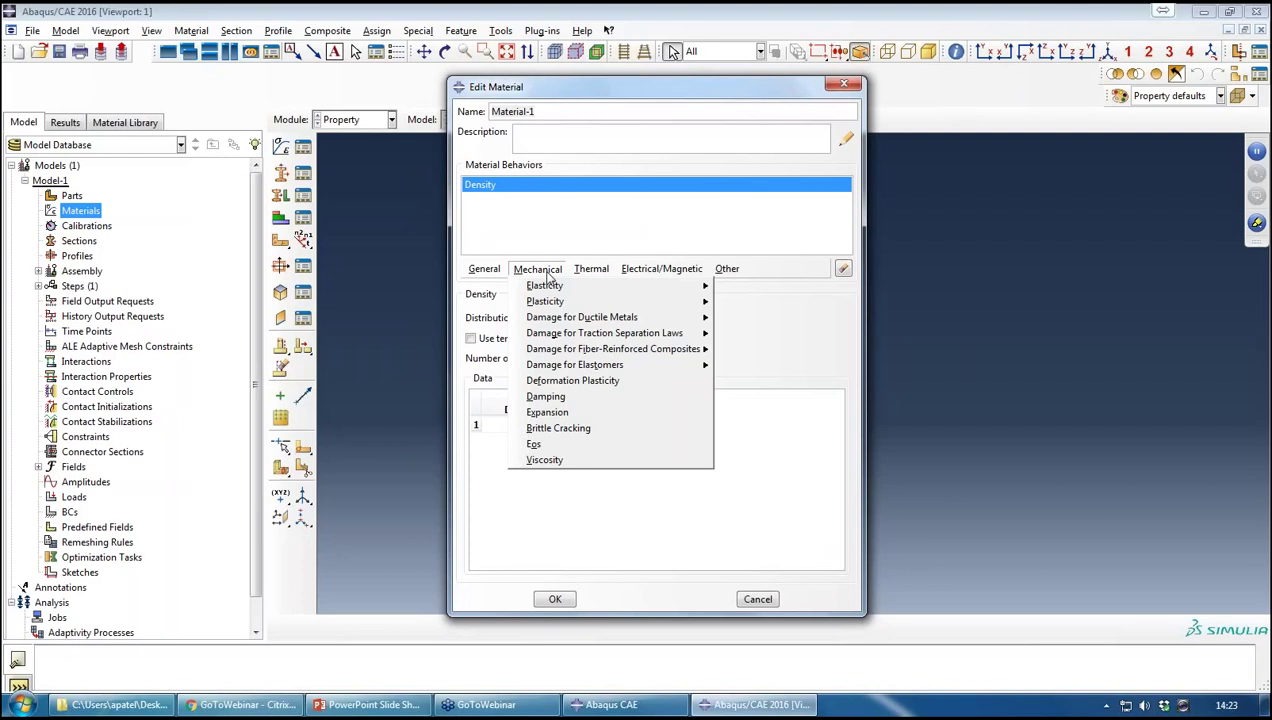
pyautogui.moveTo(553, 290)
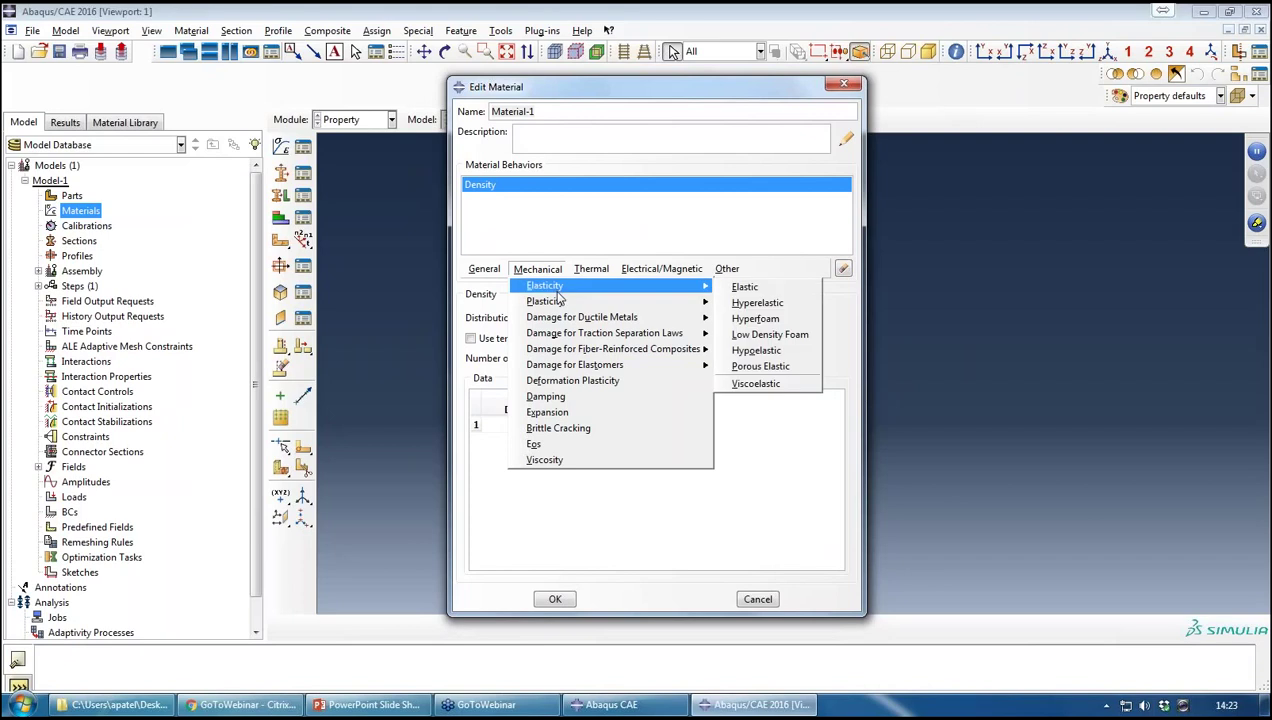
pyautogui.click(750, 288)
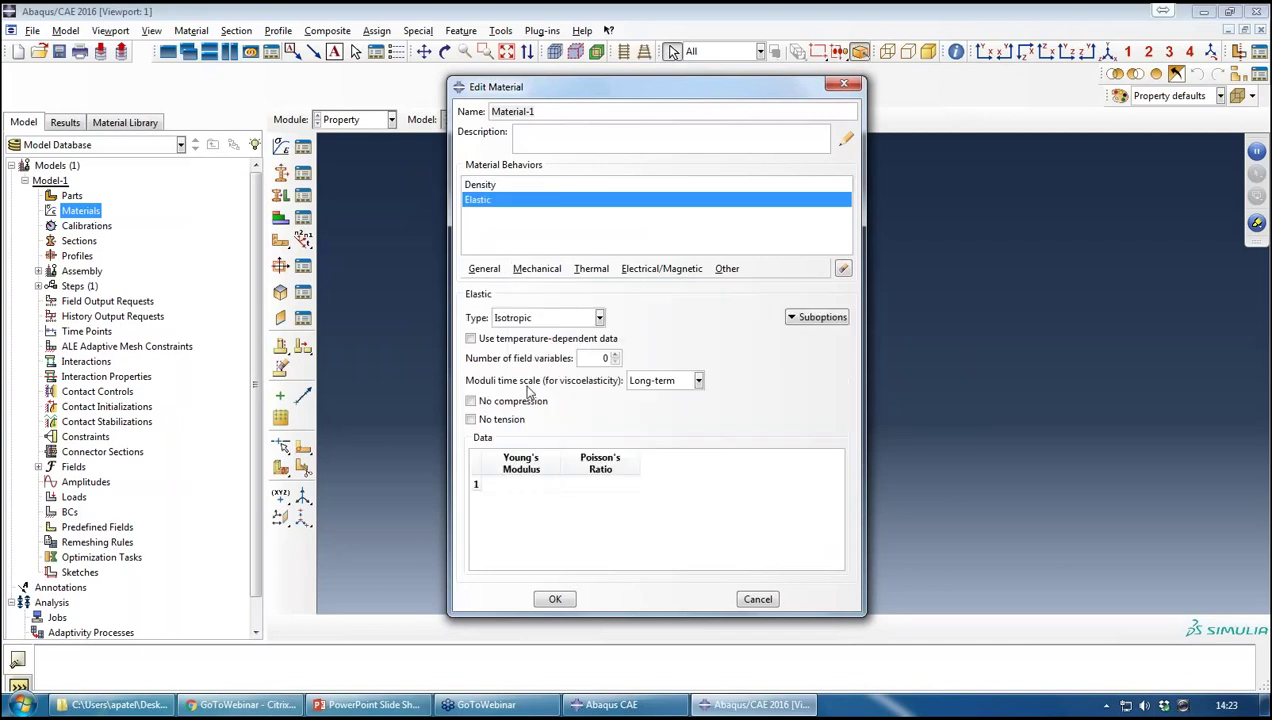
pyautogui.click(569, 319)
pyautogui.click(565, 336)
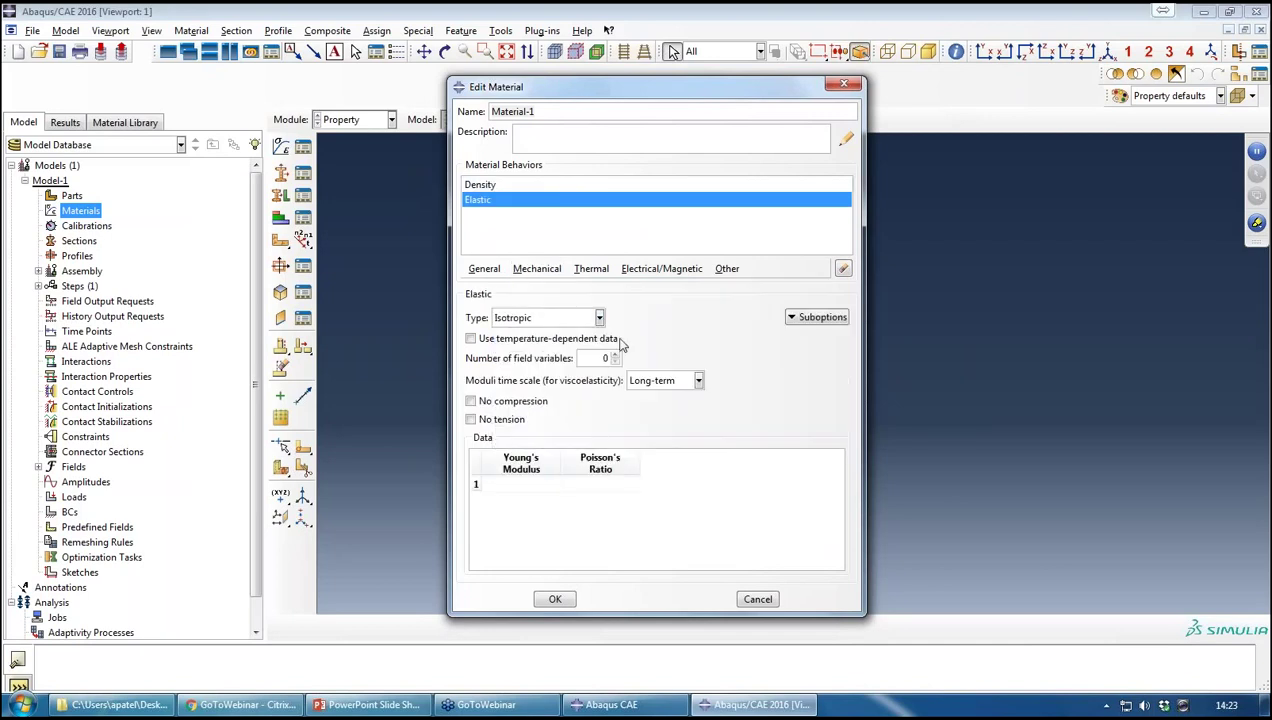
pyautogui.click(520, 483)
pyautogui.click(756, 598)
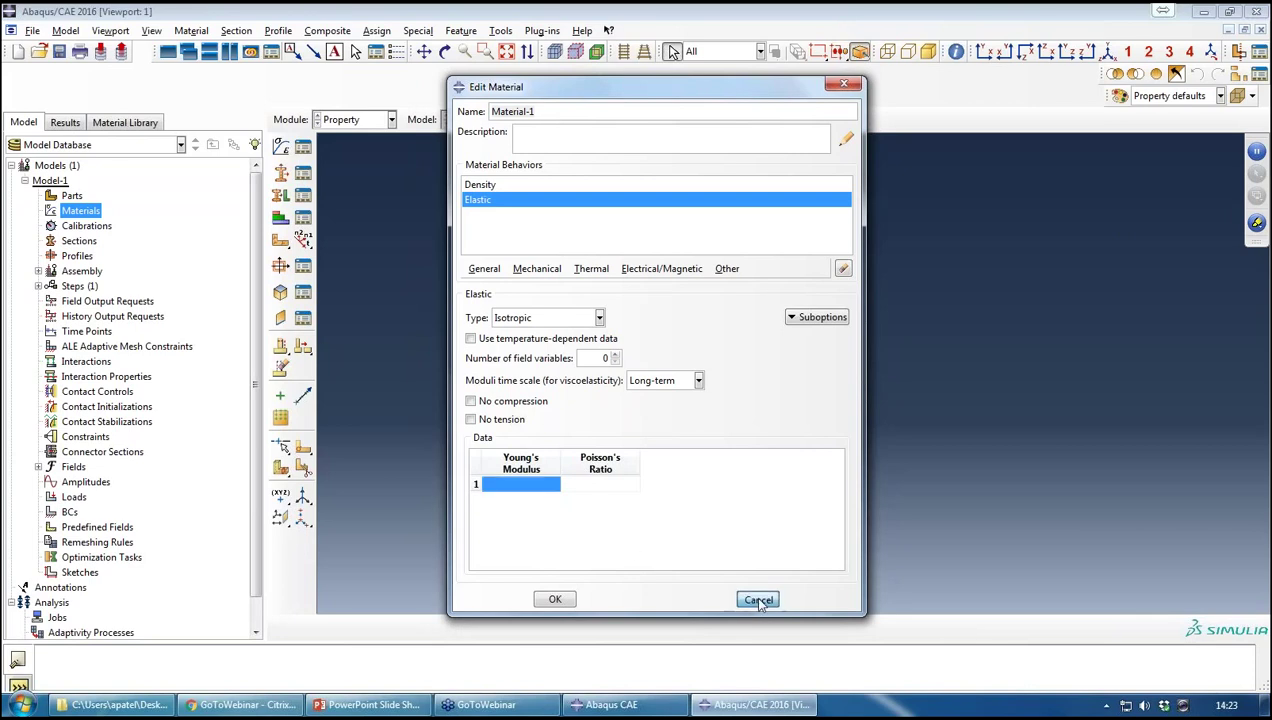
pyautogui.click(653, 373)
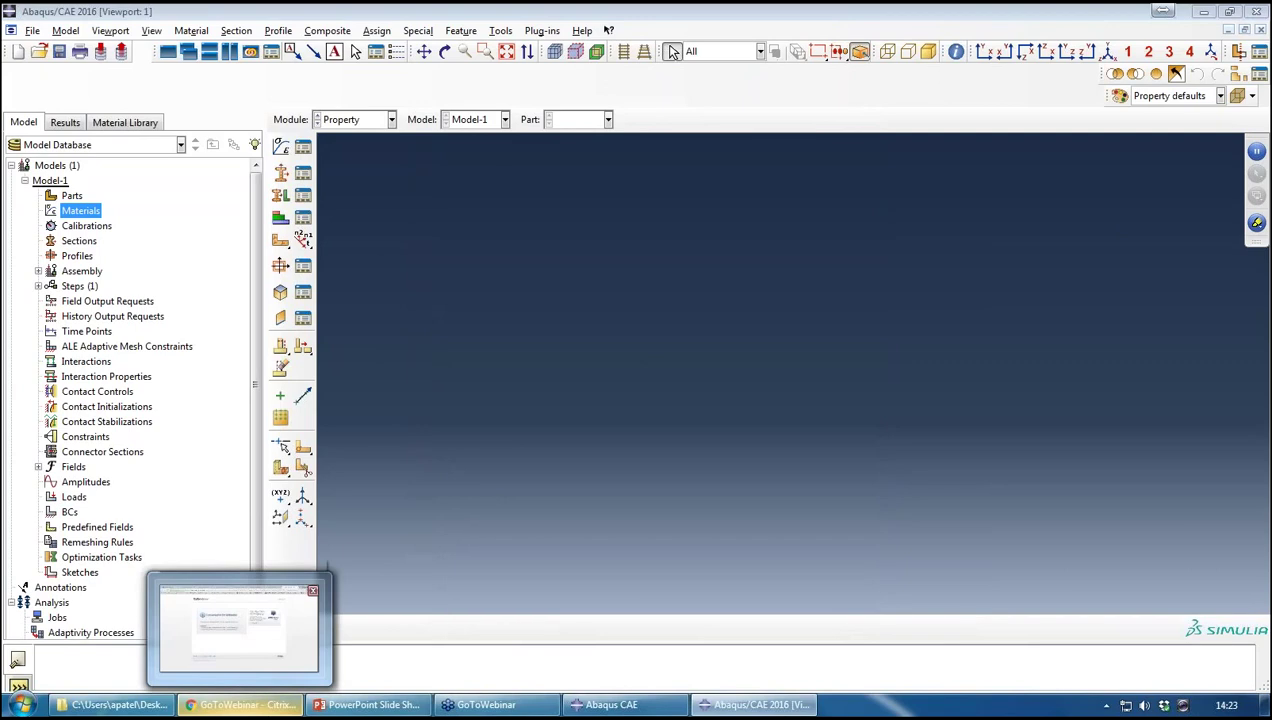
# Switch to the PowerPoint slide show and review the slides on fundamental material properties and ductile metal plasticity.
pyautogui.click(612, 704)
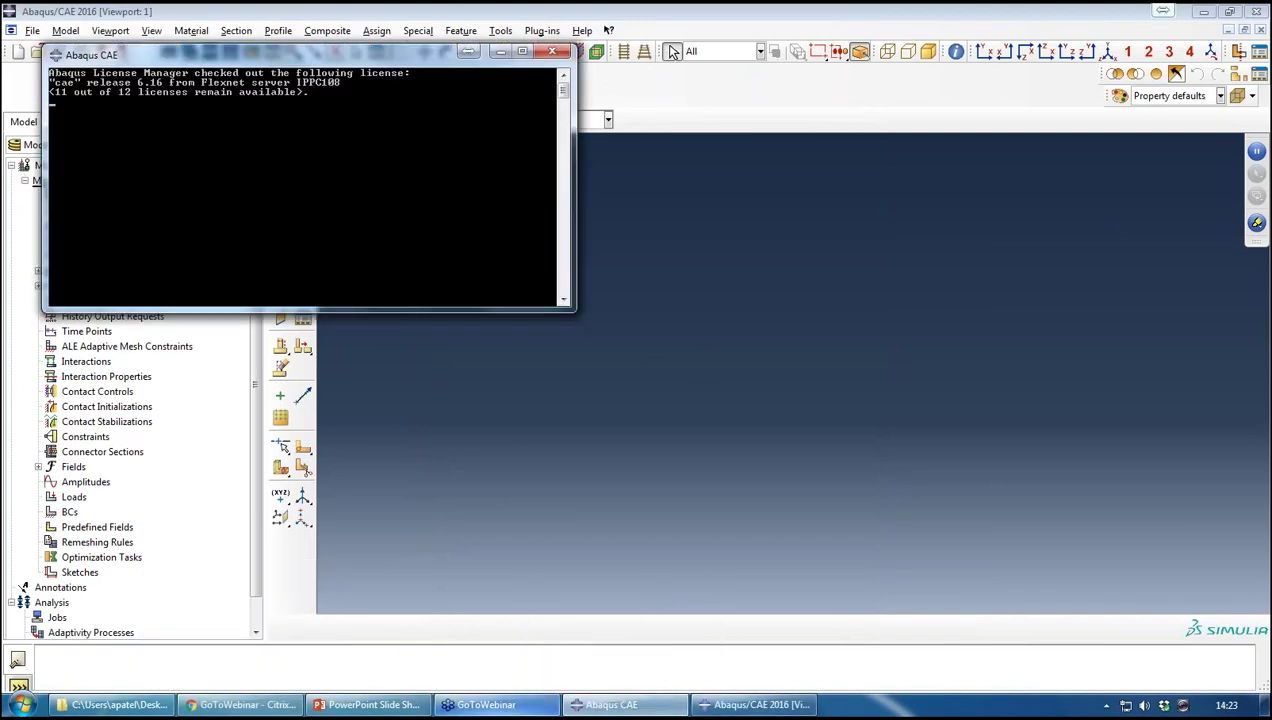
pyautogui.click(415, 704)
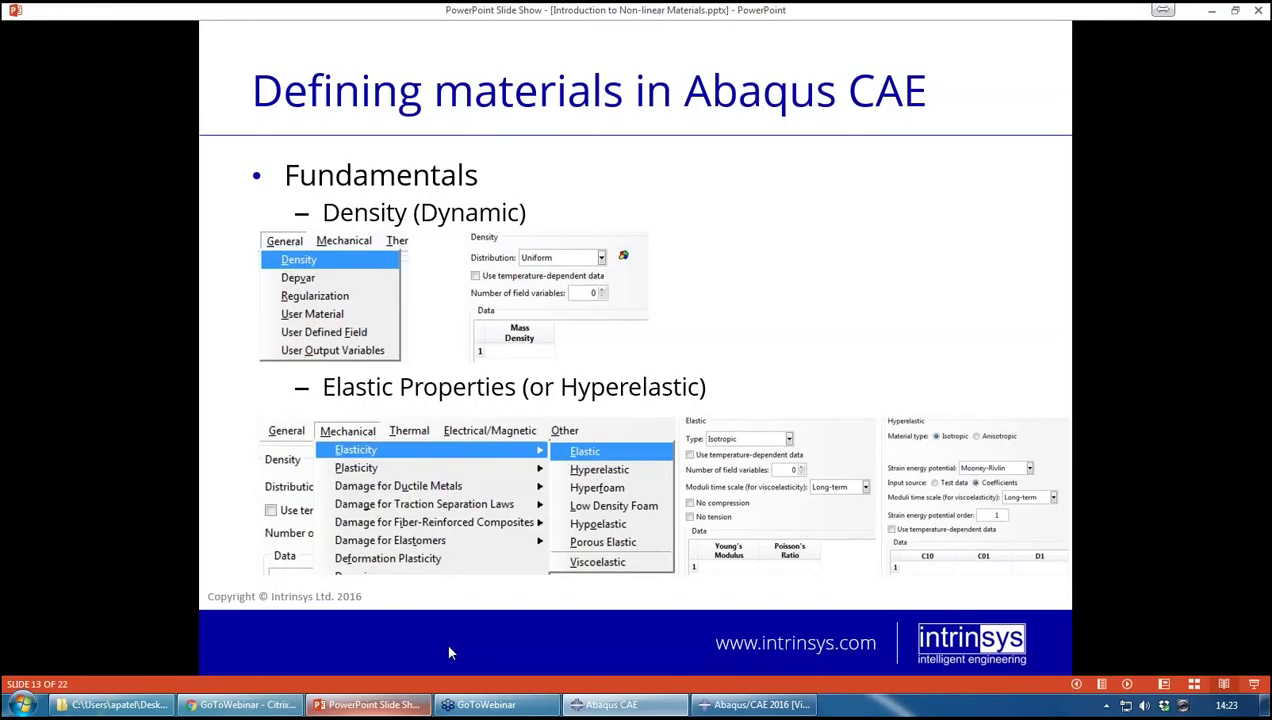
pyautogui.click(829, 557)
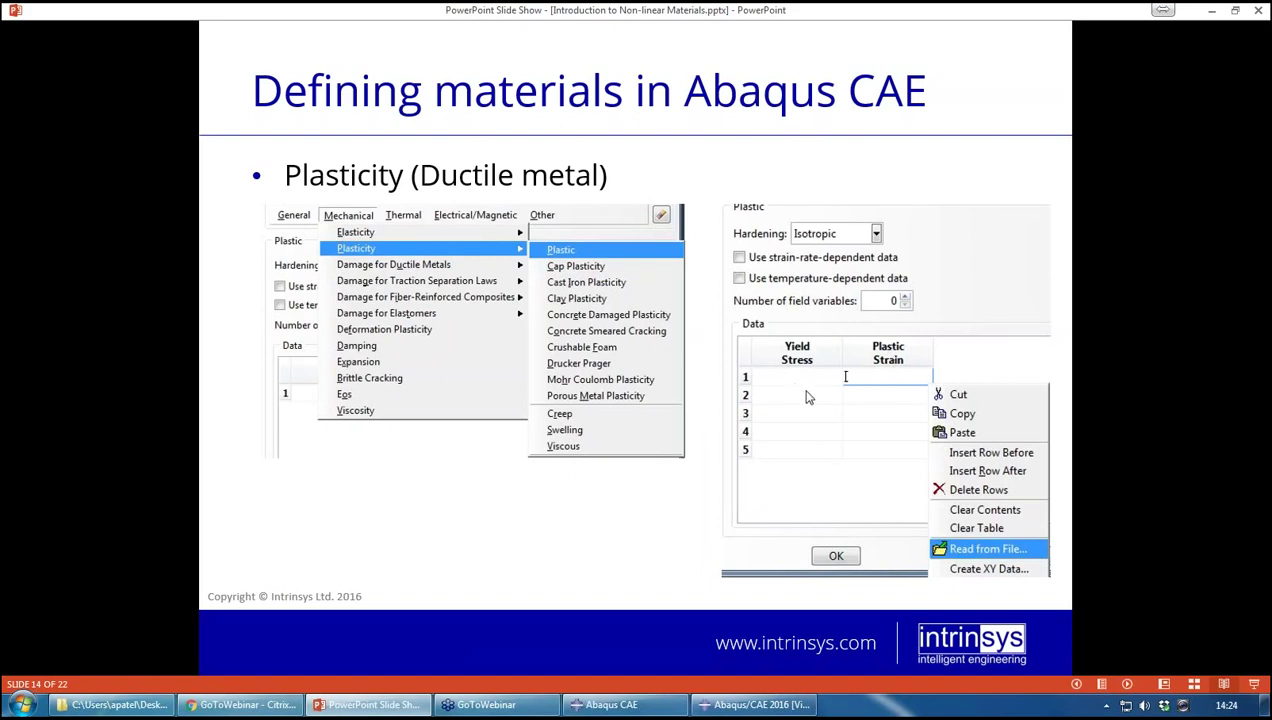
pyautogui.press('Left')
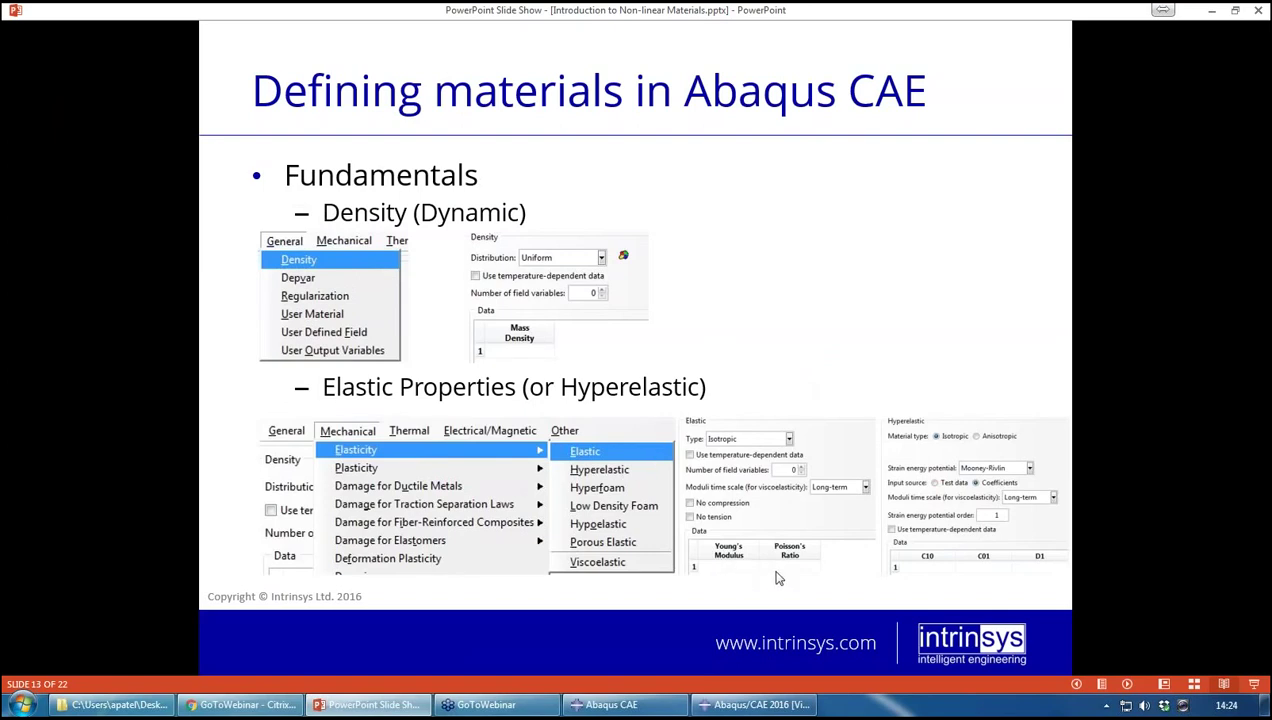
pyautogui.press('Right')
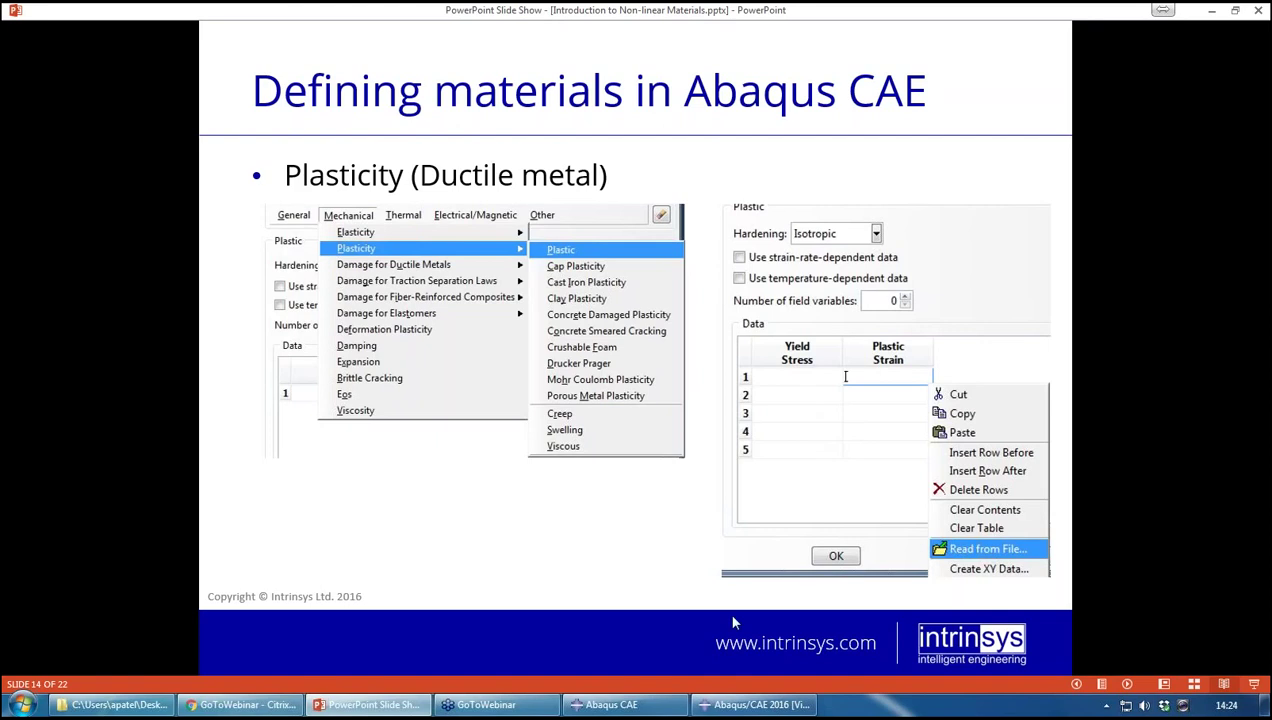
# Return to Abaqus/CAE, start a new material and add a Plastic behavior to it.
pyautogui.click(763, 705)
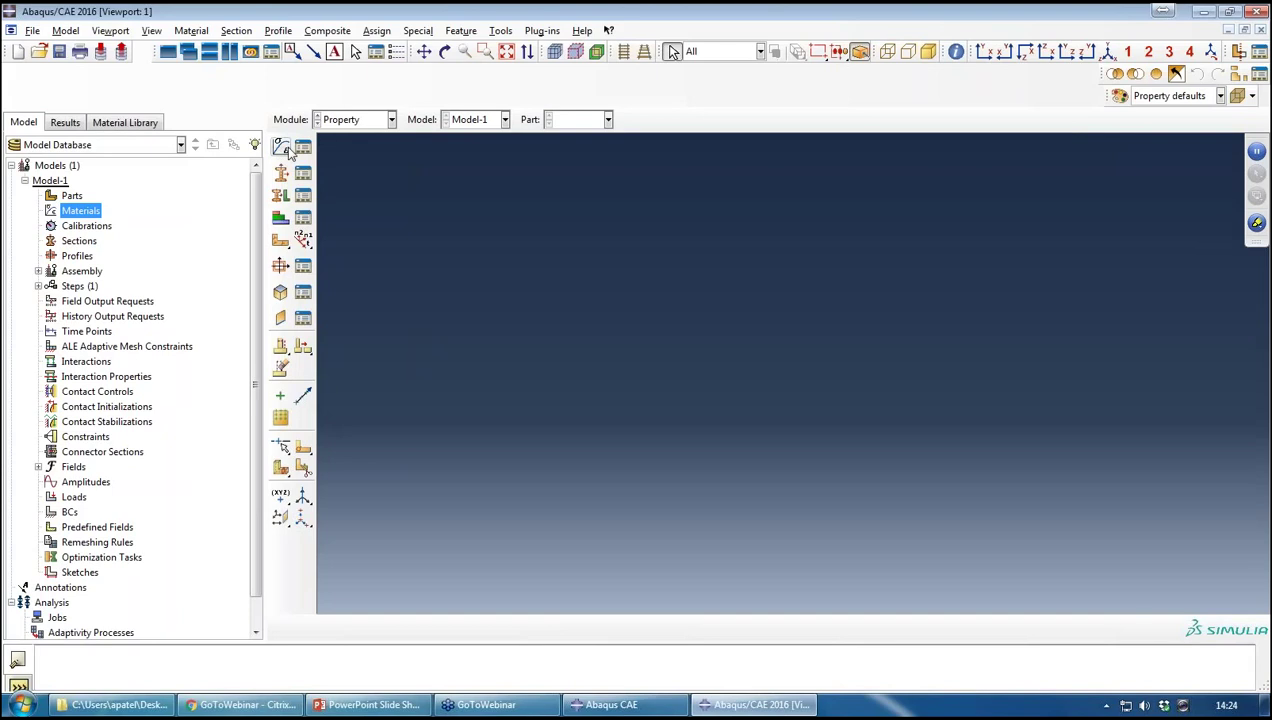
pyautogui.click(287, 147)
pyautogui.click(540, 270)
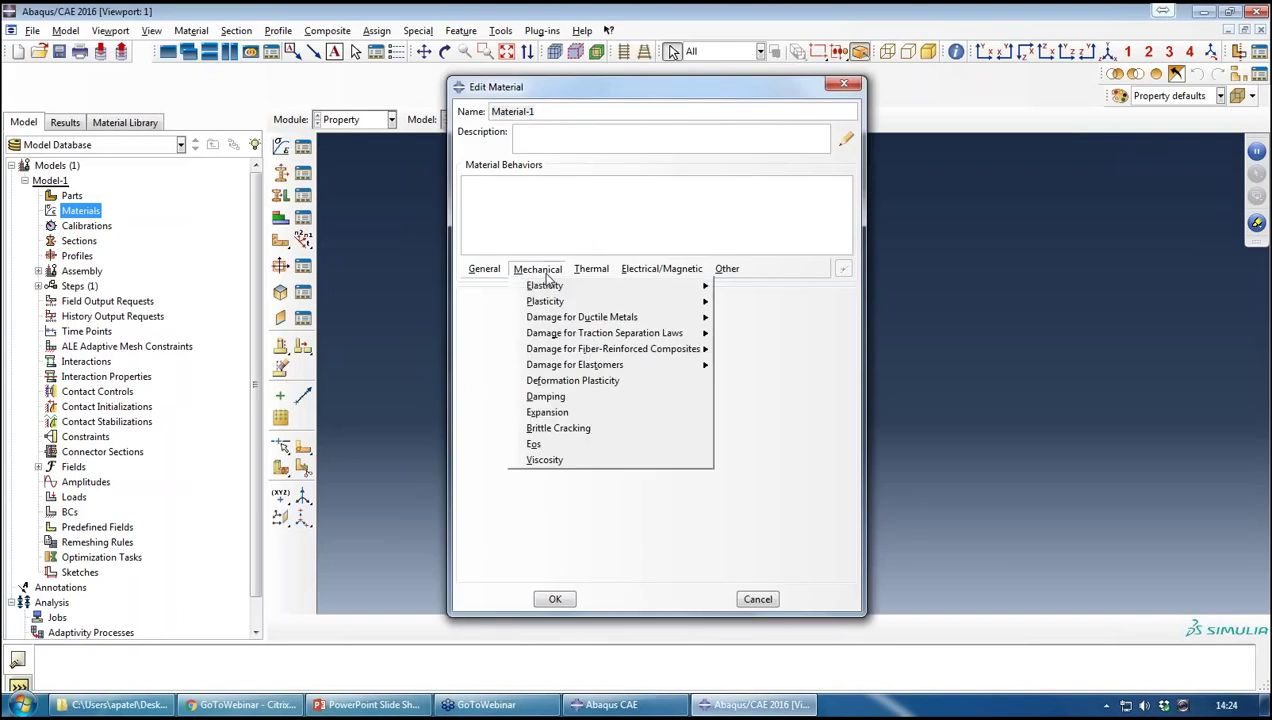
pyautogui.moveTo(560, 301)
pyautogui.click(744, 304)
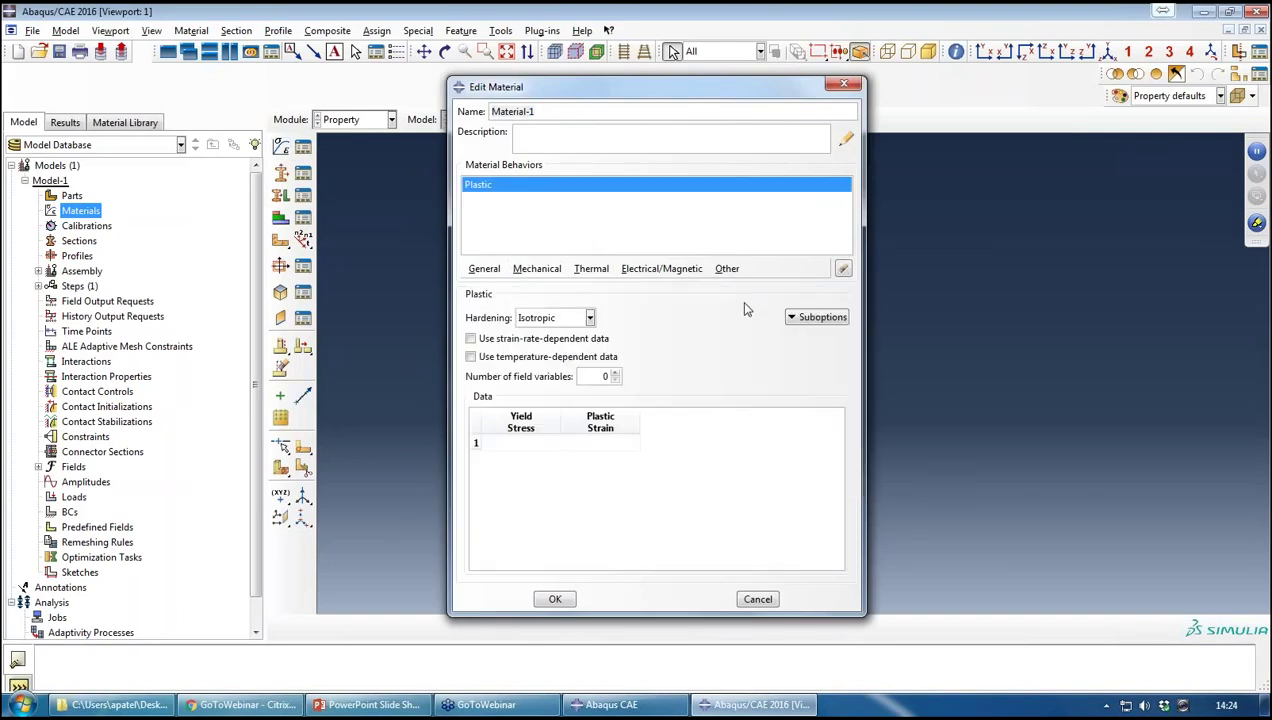
# Read the yield stress and plastic strain data into the table from Plastic_Strain.txt in the desktop folder WEBINAR NONLINEAR Material.
pyautogui.click(518, 446)
pyautogui.rightClick(538, 441)
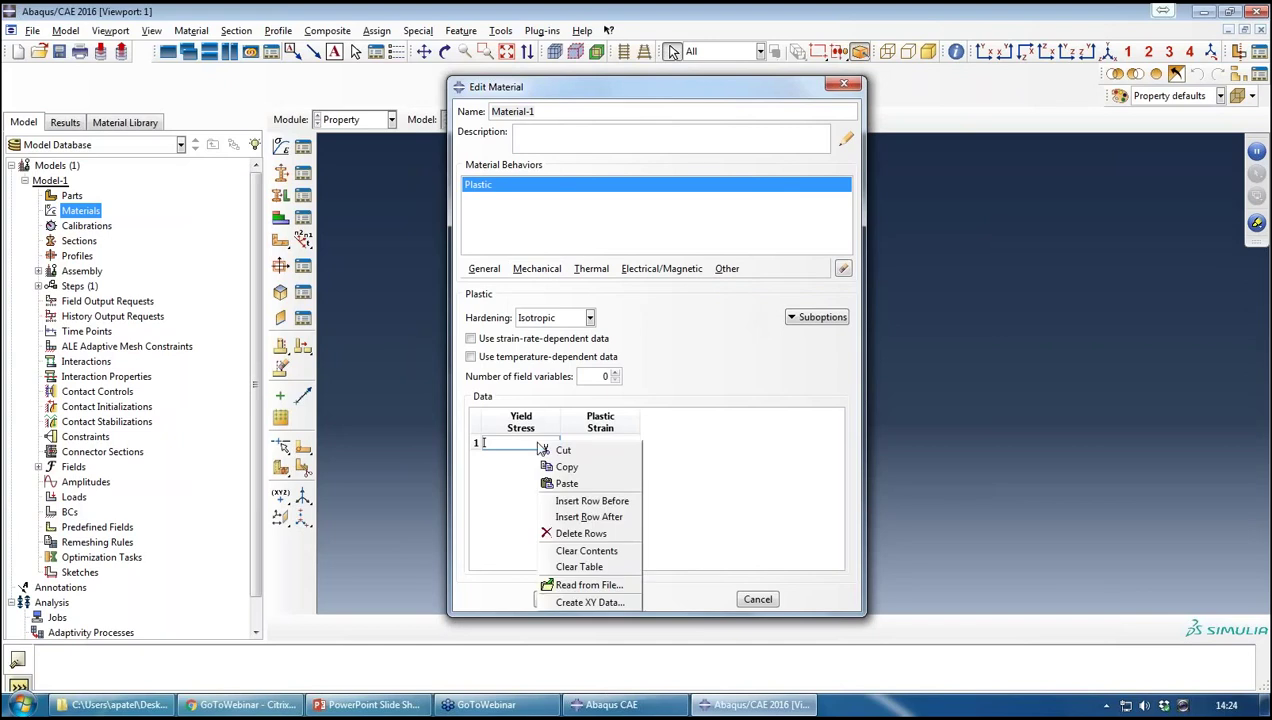
pyautogui.click(712, 492)
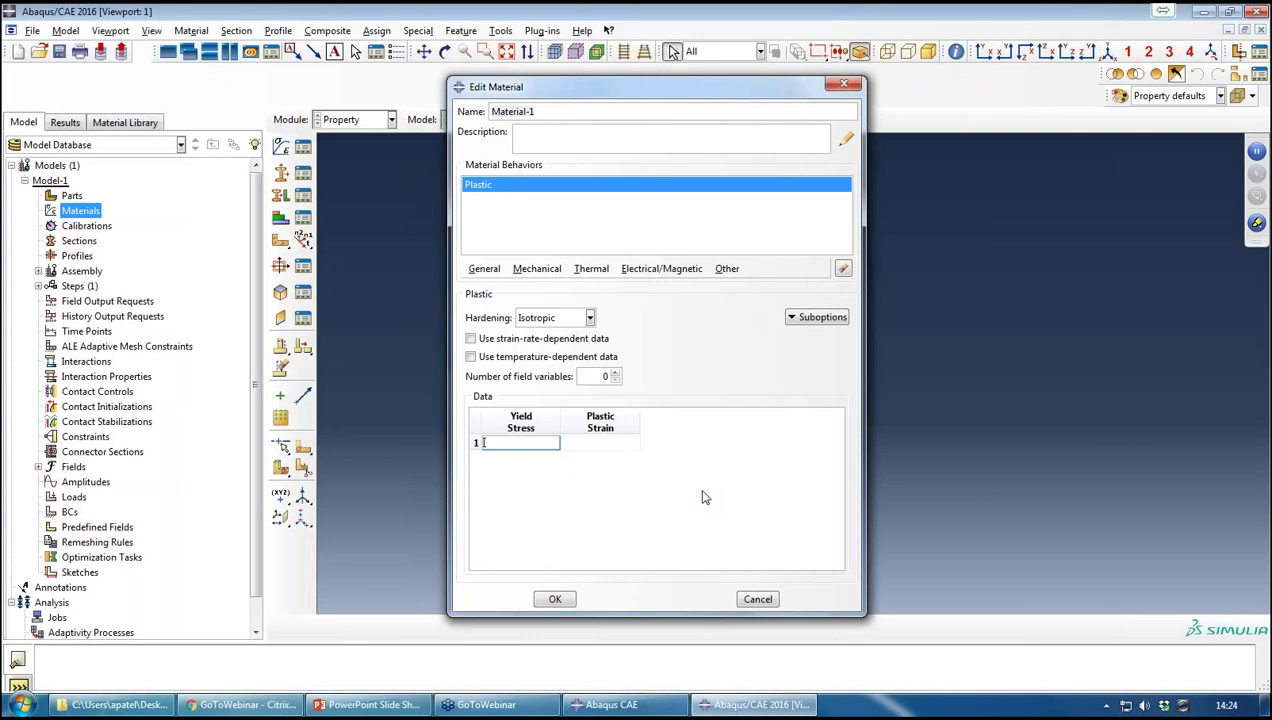
pyautogui.rightClick(550, 445)
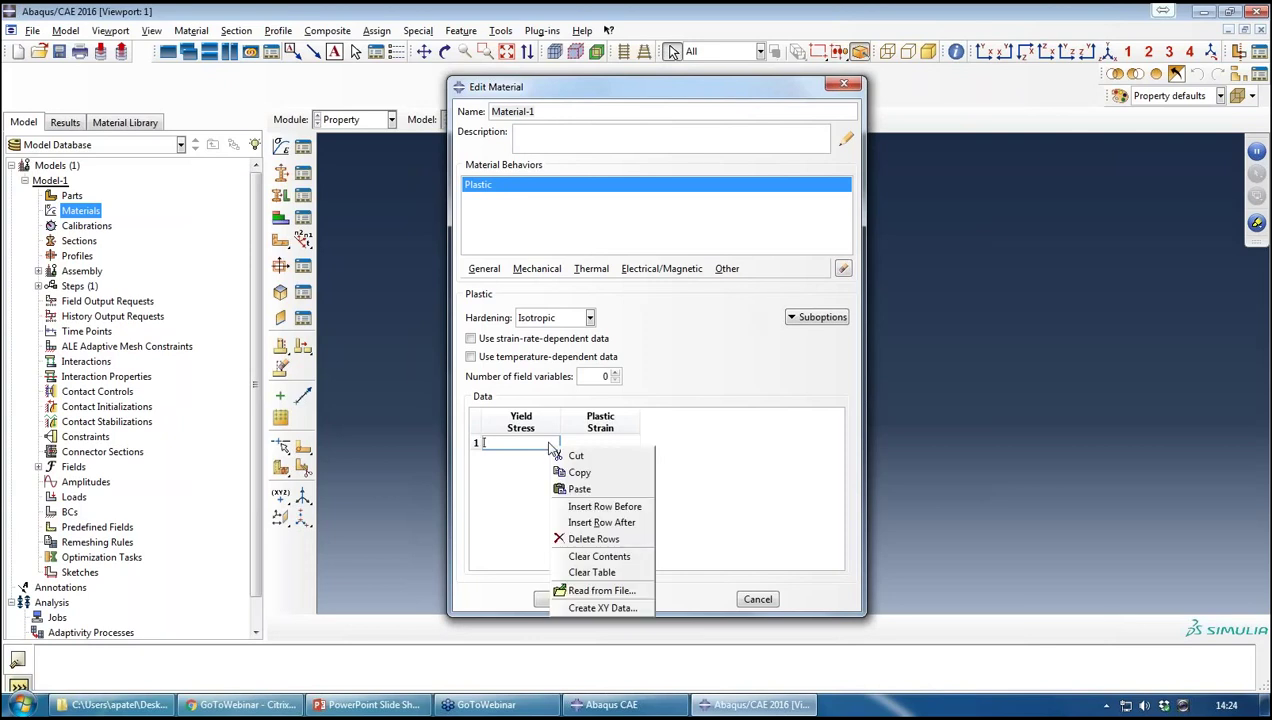
pyautogui.click(607, 591)
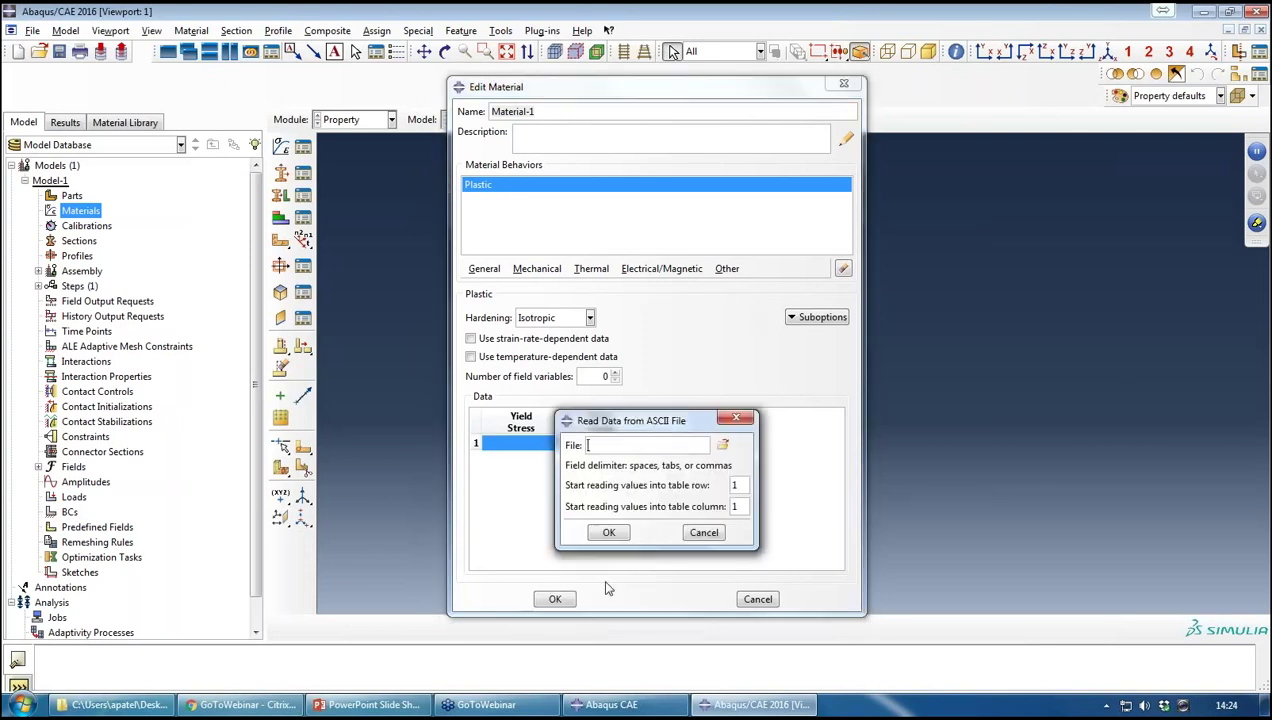
pyautogui.click(720, 445)
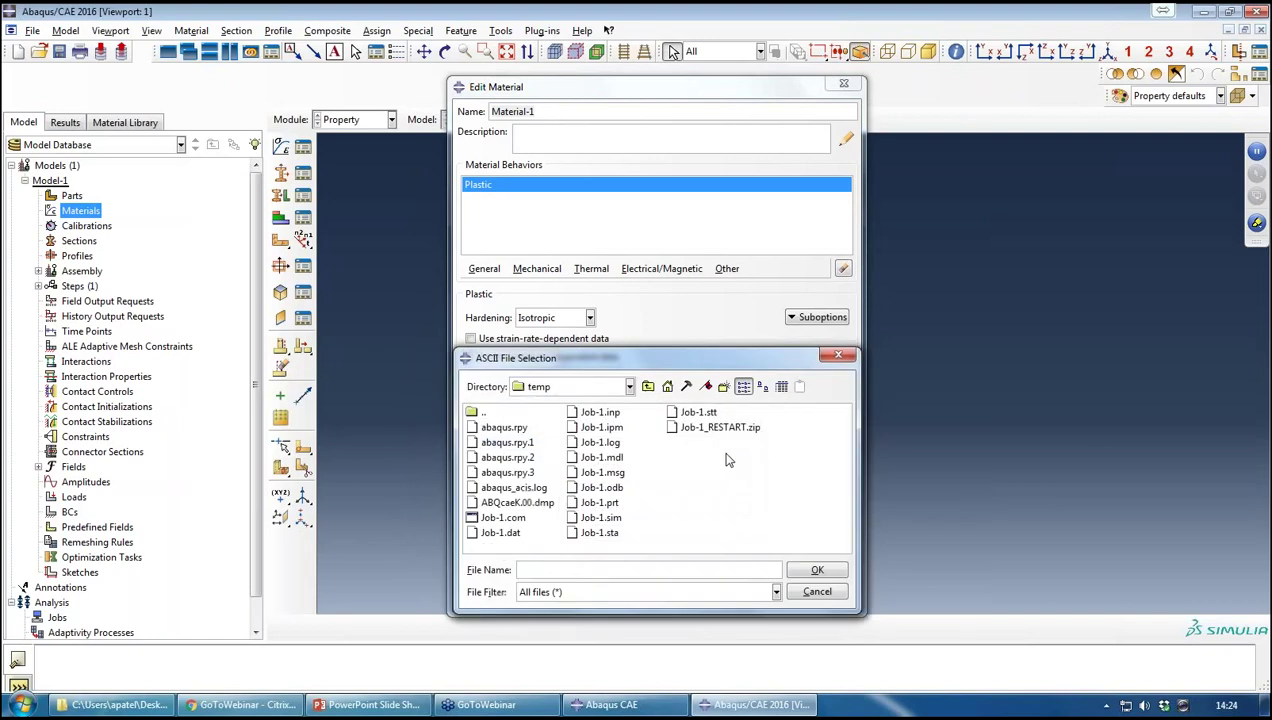
pyautogui.click(629, 387)
pyautogui.click(667, 386)
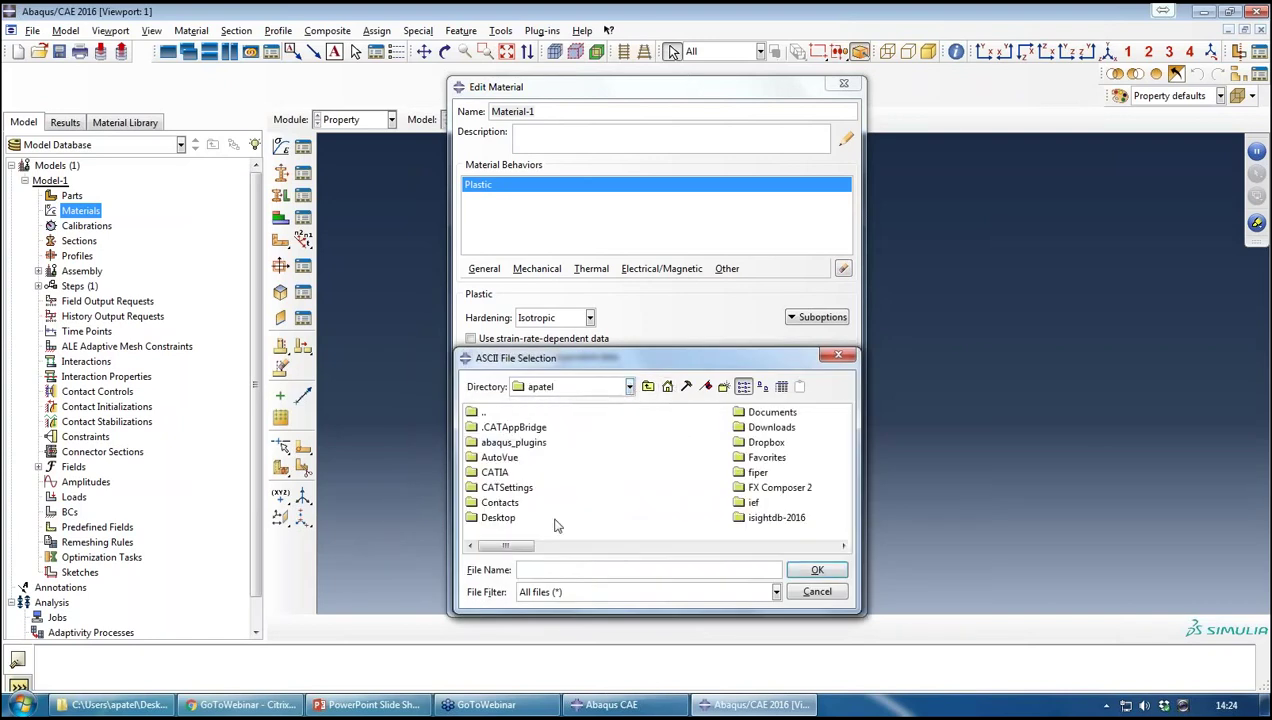
pyautogui.doubleClick(500, 517)
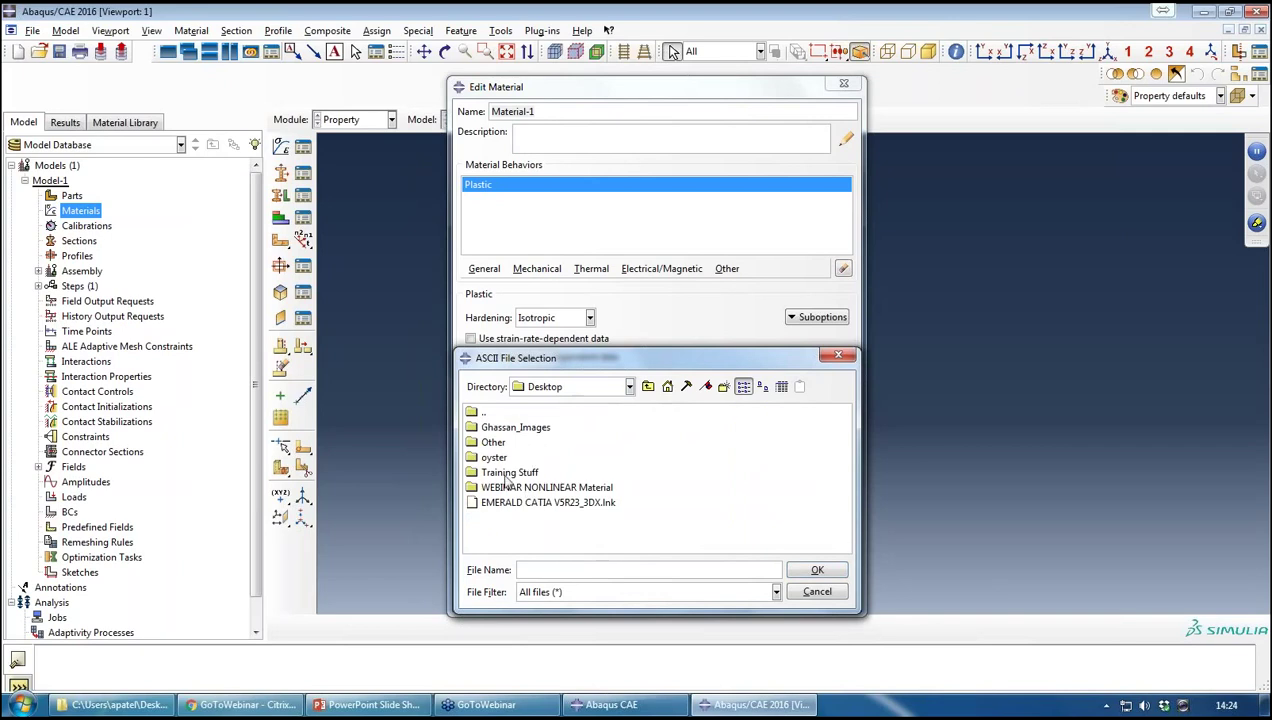
pyautogui.doubleClick(512, 488)
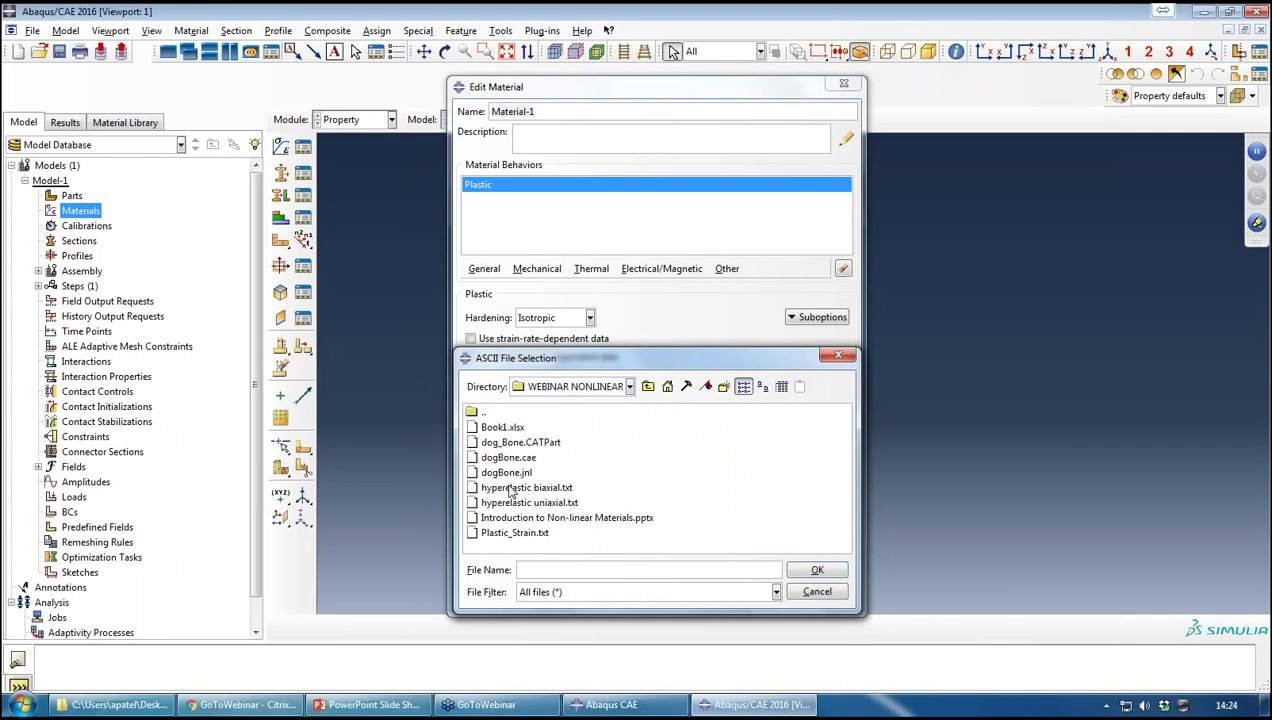
pyautogui.doubleClick(536, 532)
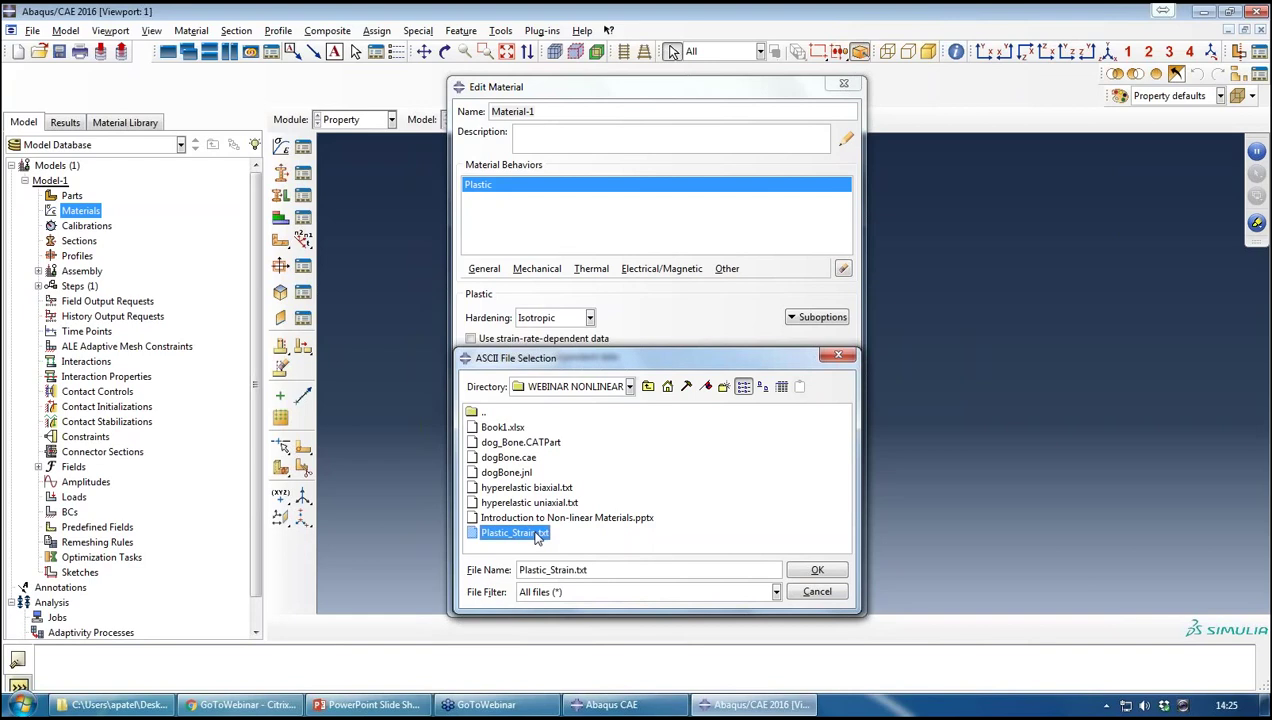
pyautogui.click(609, 533)
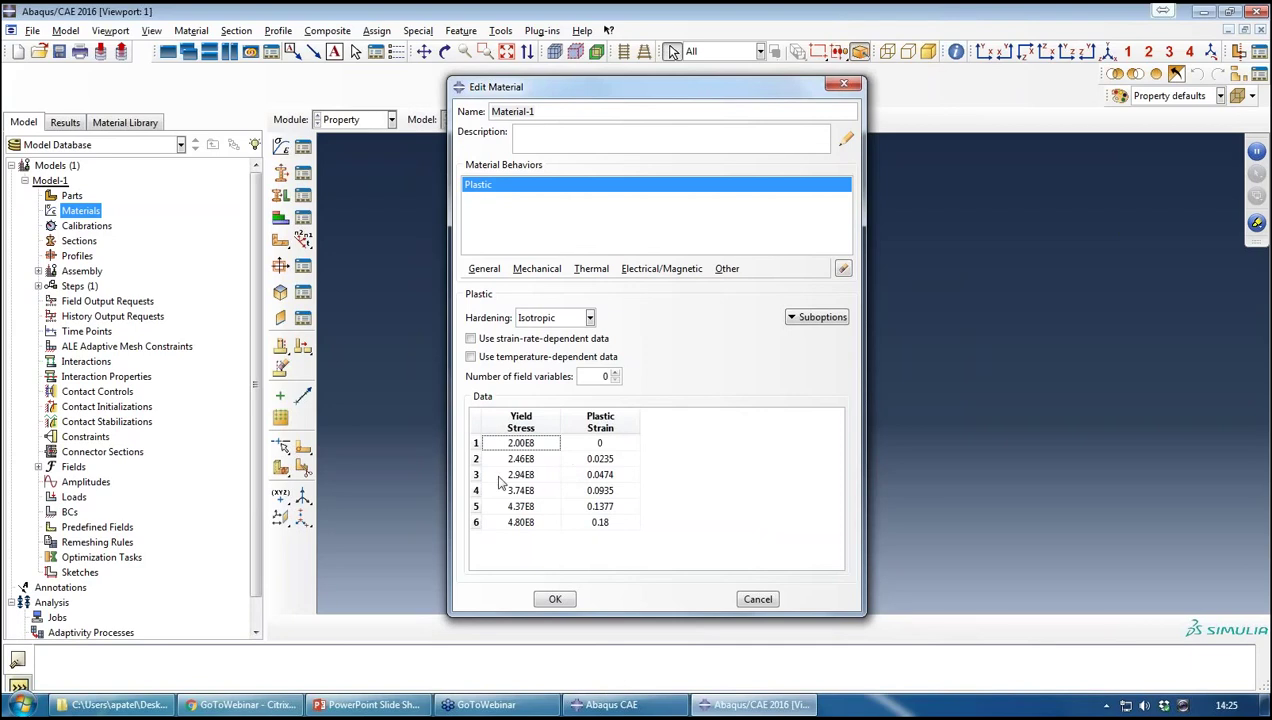
# Open Plastic_Strain.txt in Notepad beside the material definition and highlight all its rows to compare them with the imported table.
pyautogui.click(112, 704)
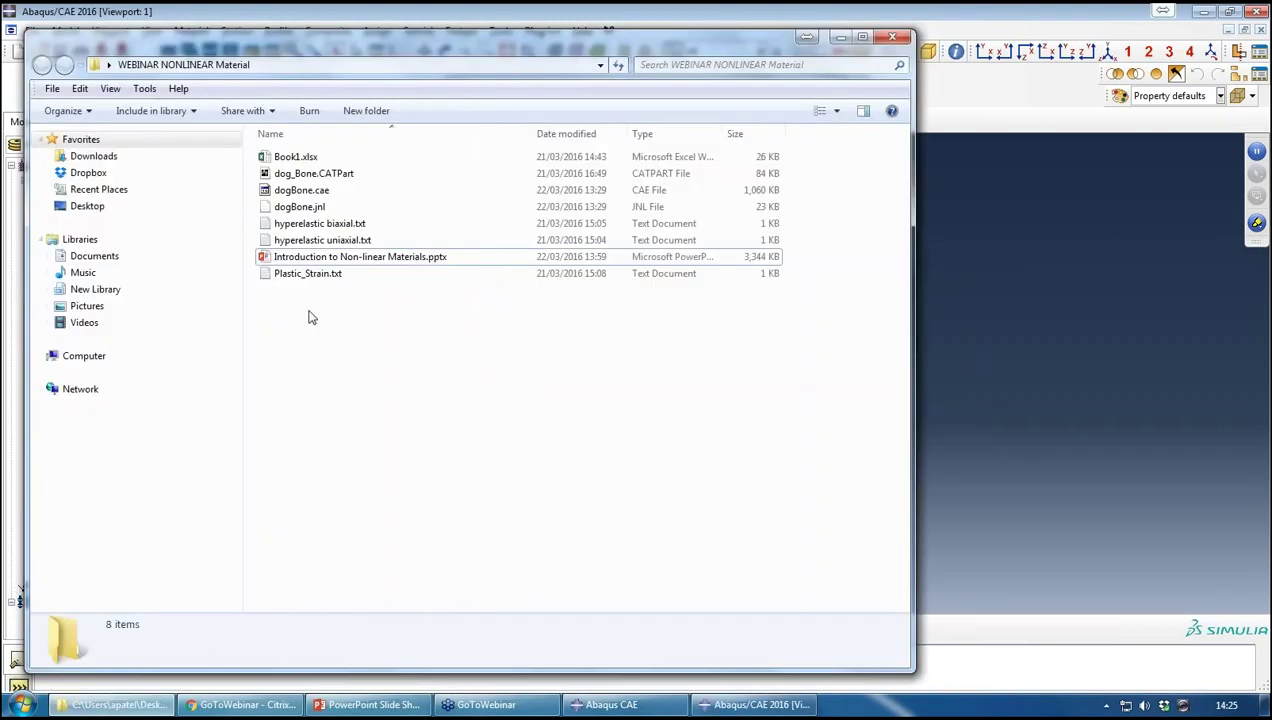
pyautogui.doubleClick(310, 273)
pyautogui.click(841, 37)
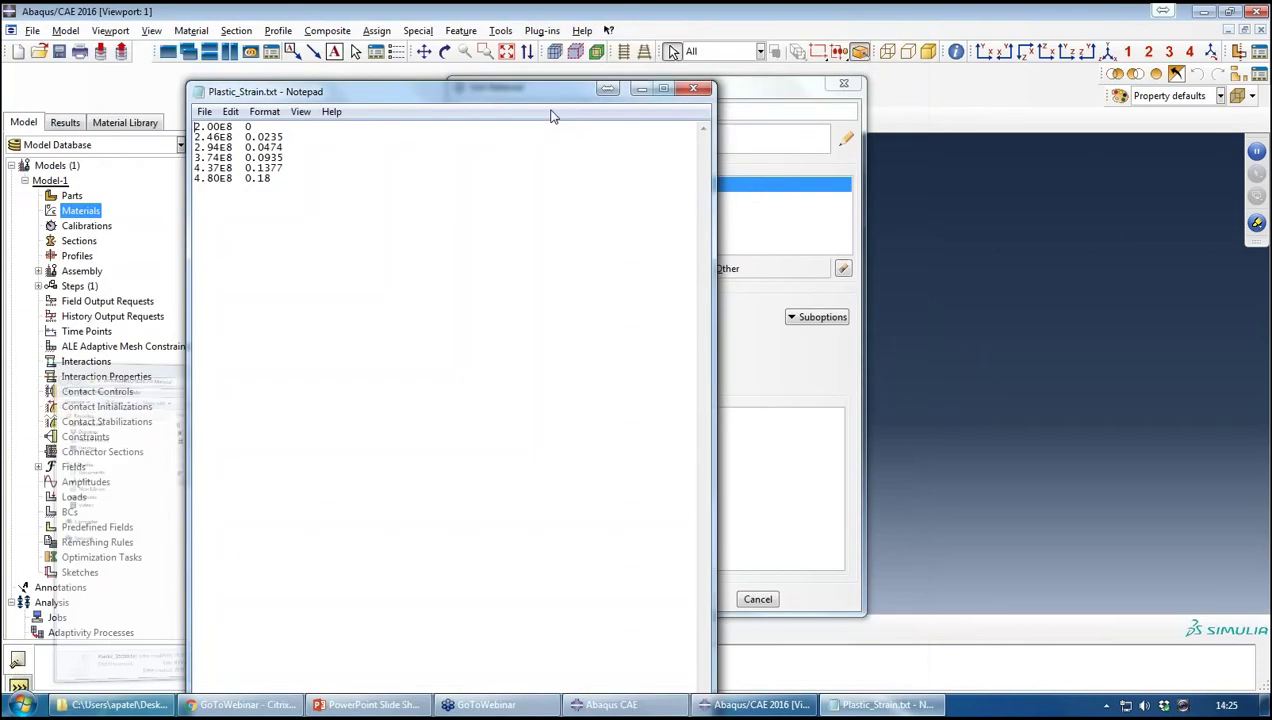
pyautogui.moveTo(430, 91); pyautogui.dragTo(937, 381)
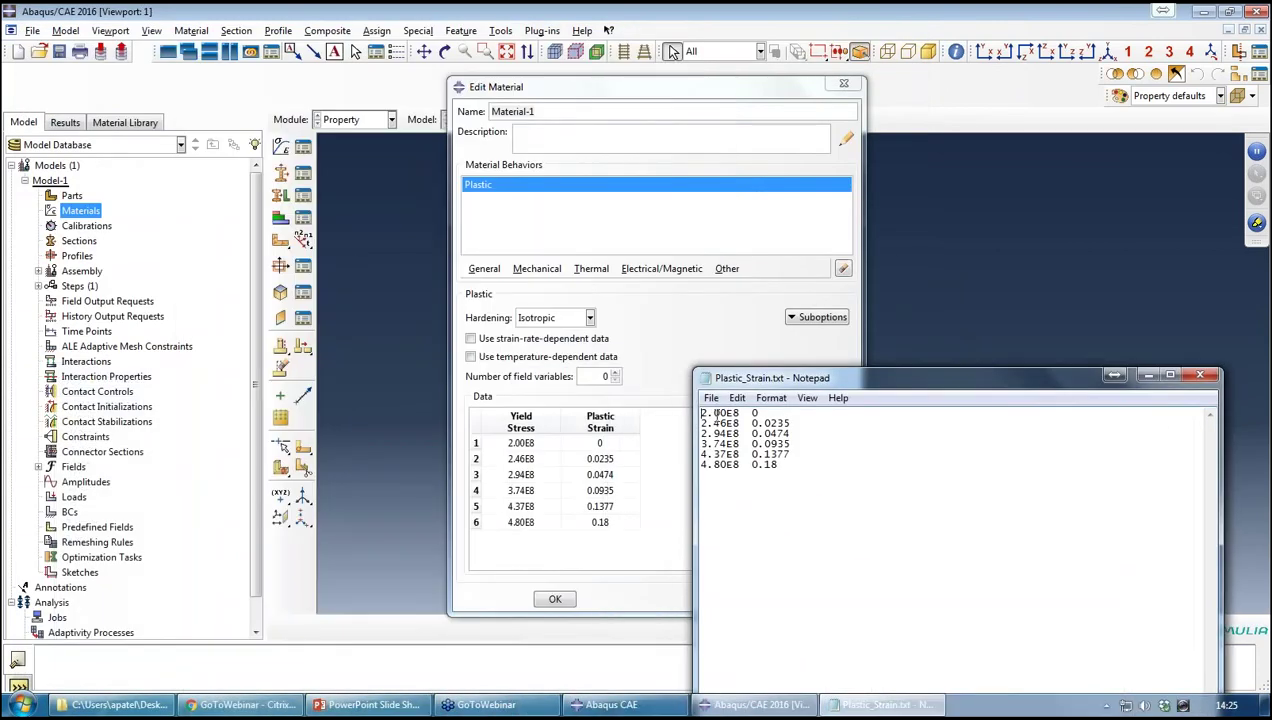
pyautogui.moveTo(702, 412); pyautogui.dragTo(740, 476)
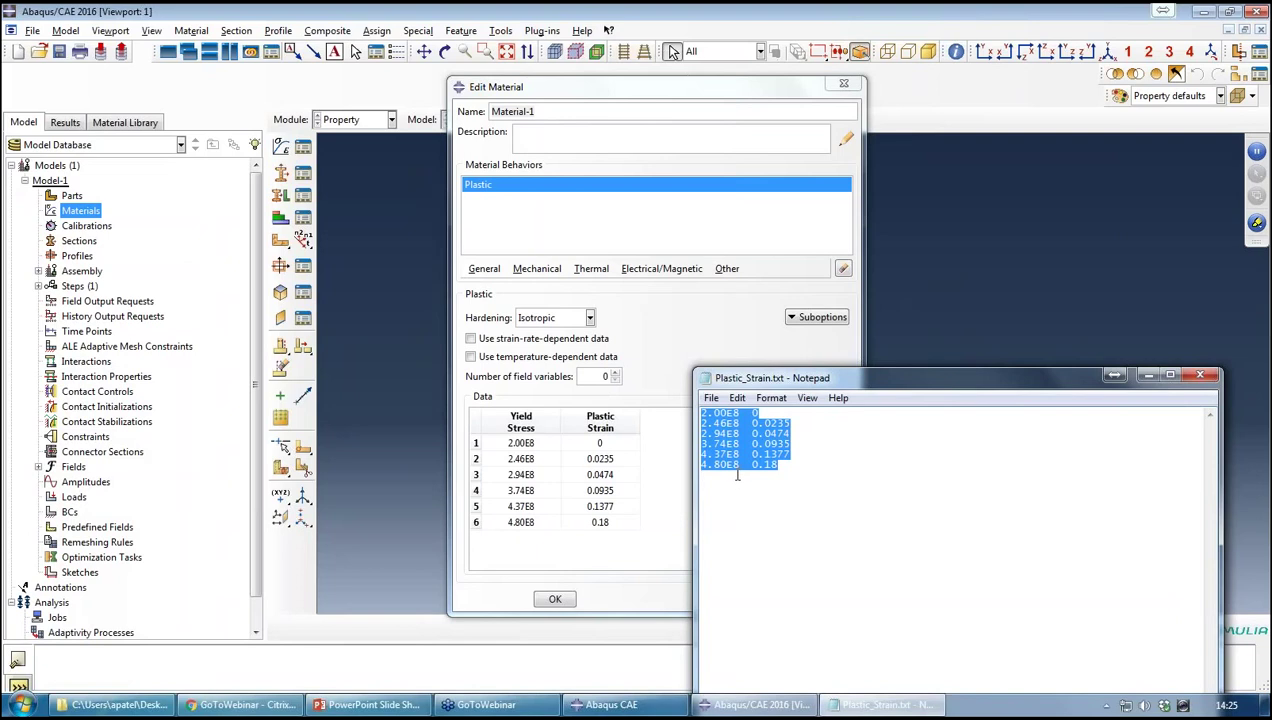
# Highlight a column separator in Plastic_Strain.txt, close the file, save the plastic material and expand the model's Materials list.
pyautogui.click(737, 476)
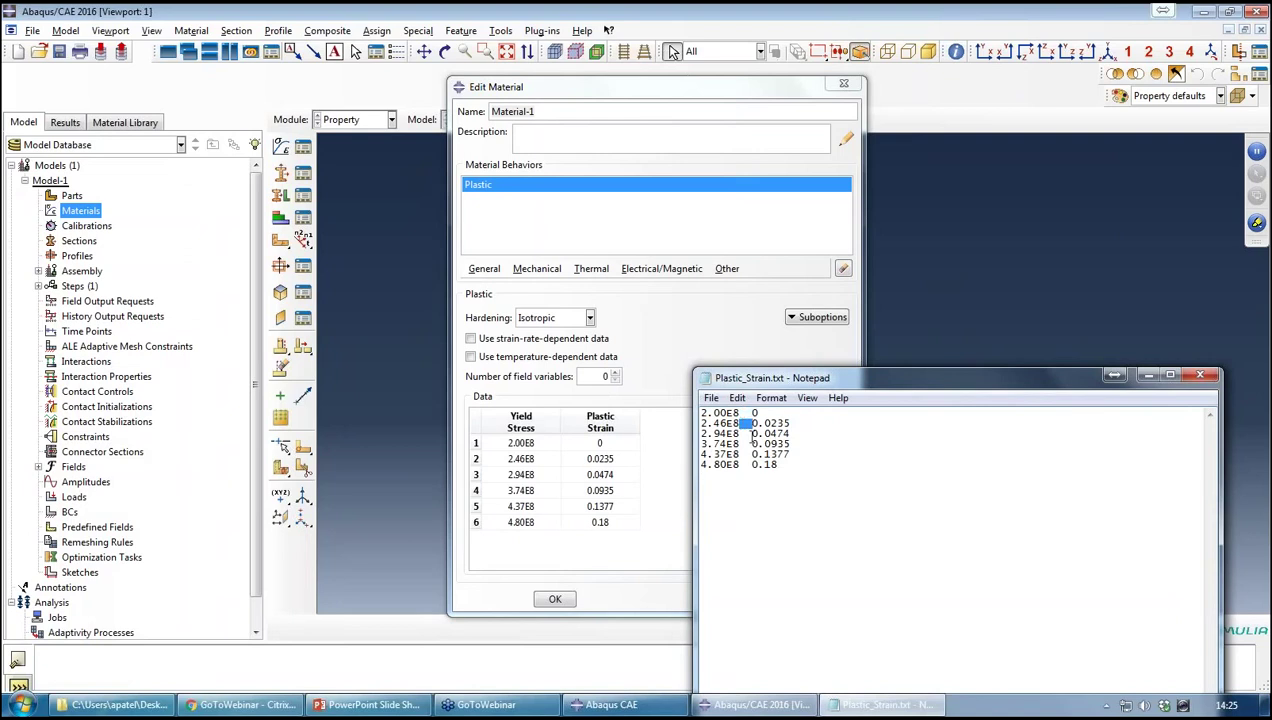
pyautogui.moveTo(752, 434); pyautogui.dragTo(740, 444)
pyautogui.click(1200, 375)
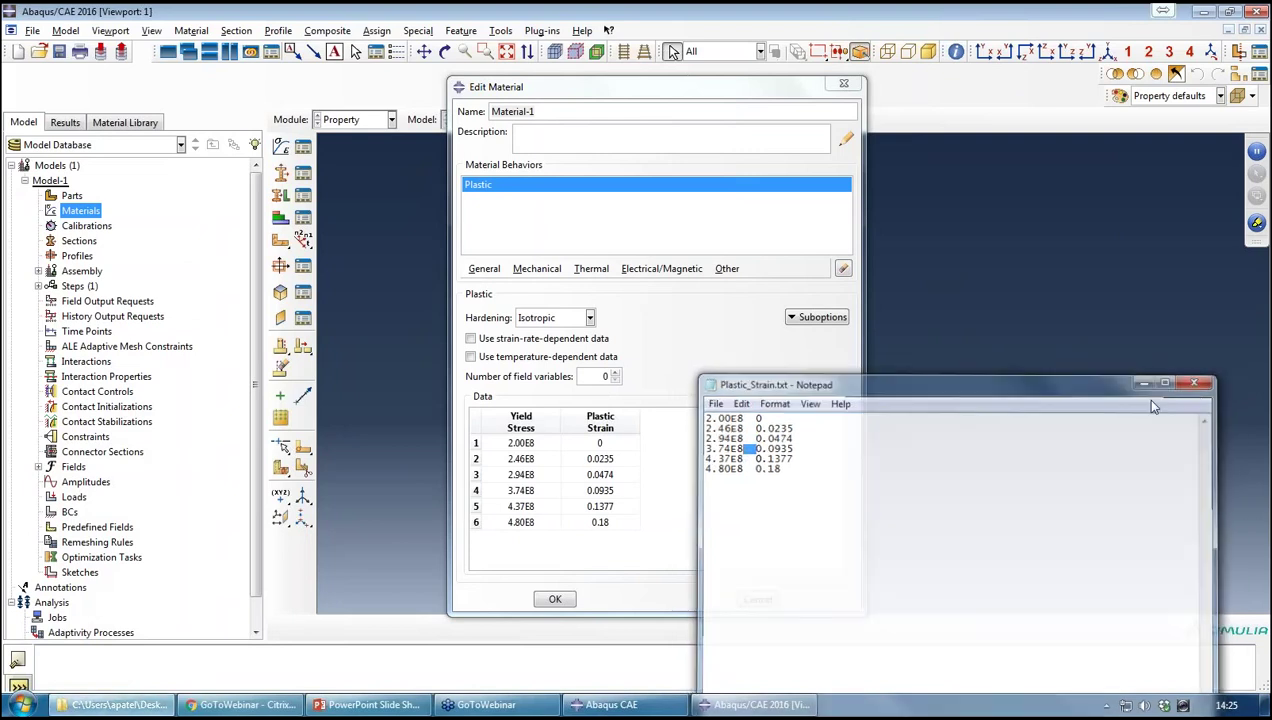
pyautogui.click(555, 600)
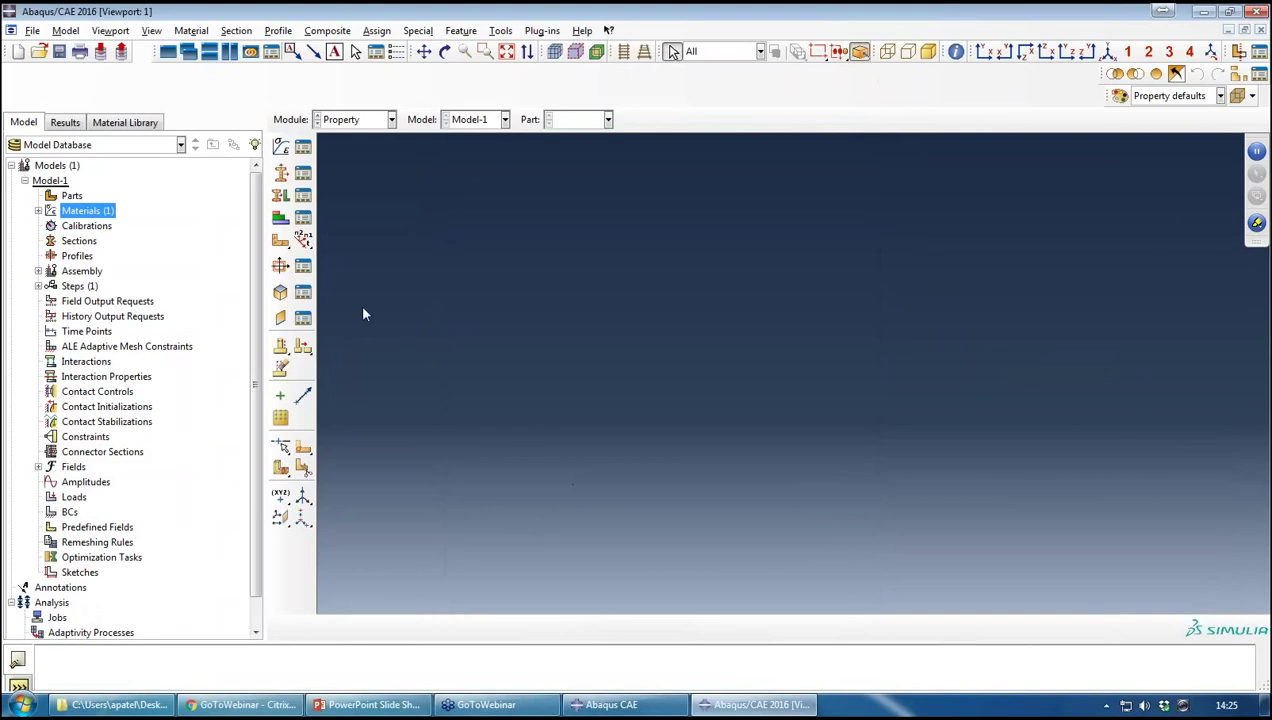
pyautogui.click(38, 211)
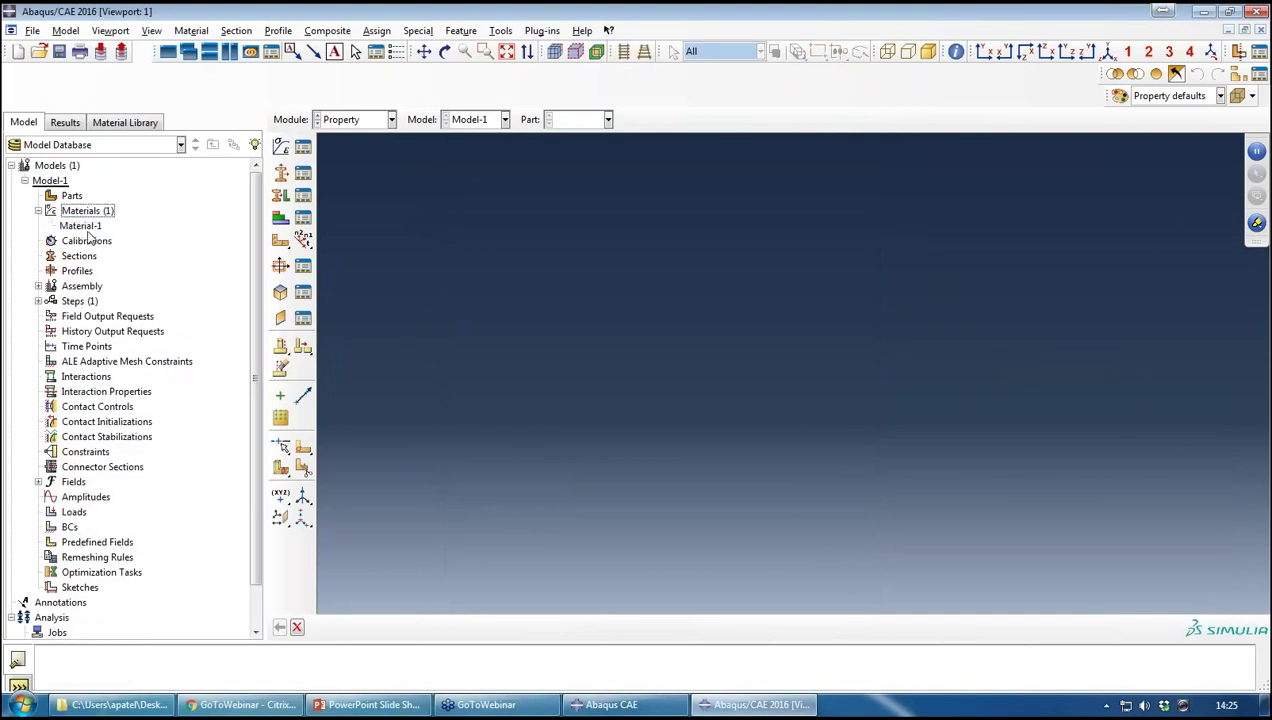
# Switch to the PowerPoint slide show and display the Defining Material Plasticity slide.
pyautogui.click(365, 704)
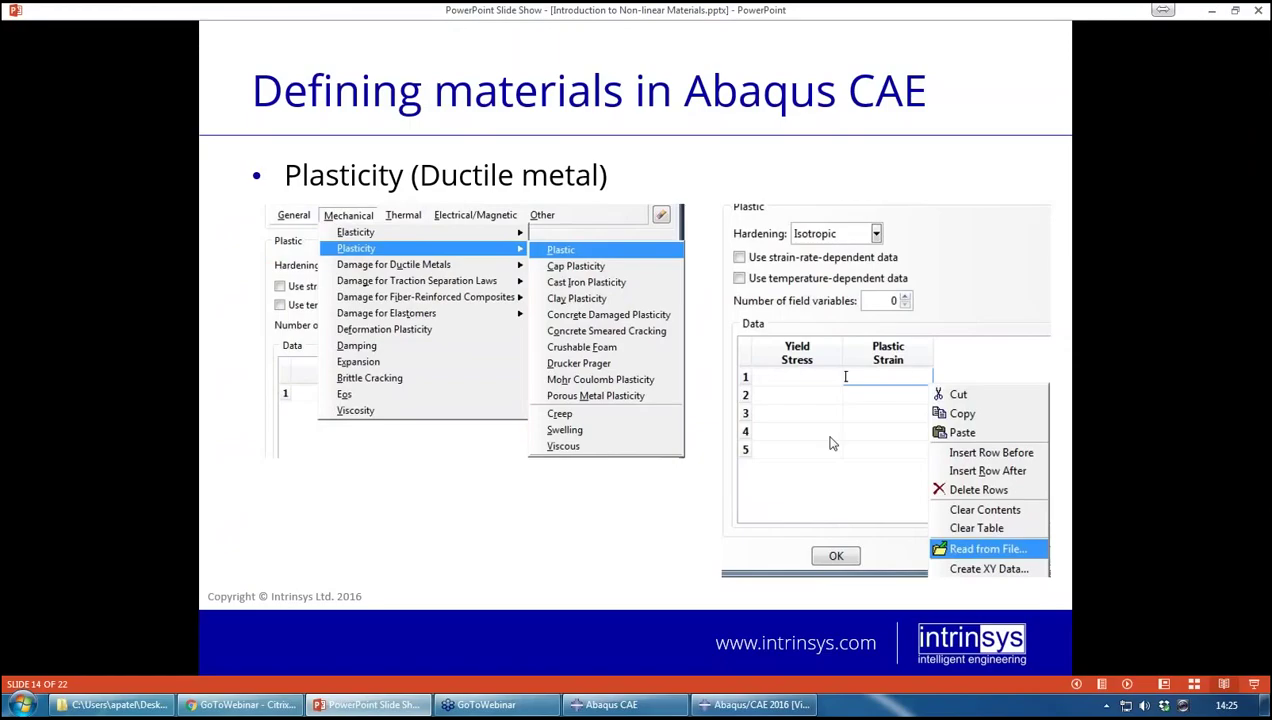
pyautogui.click(862, 338)
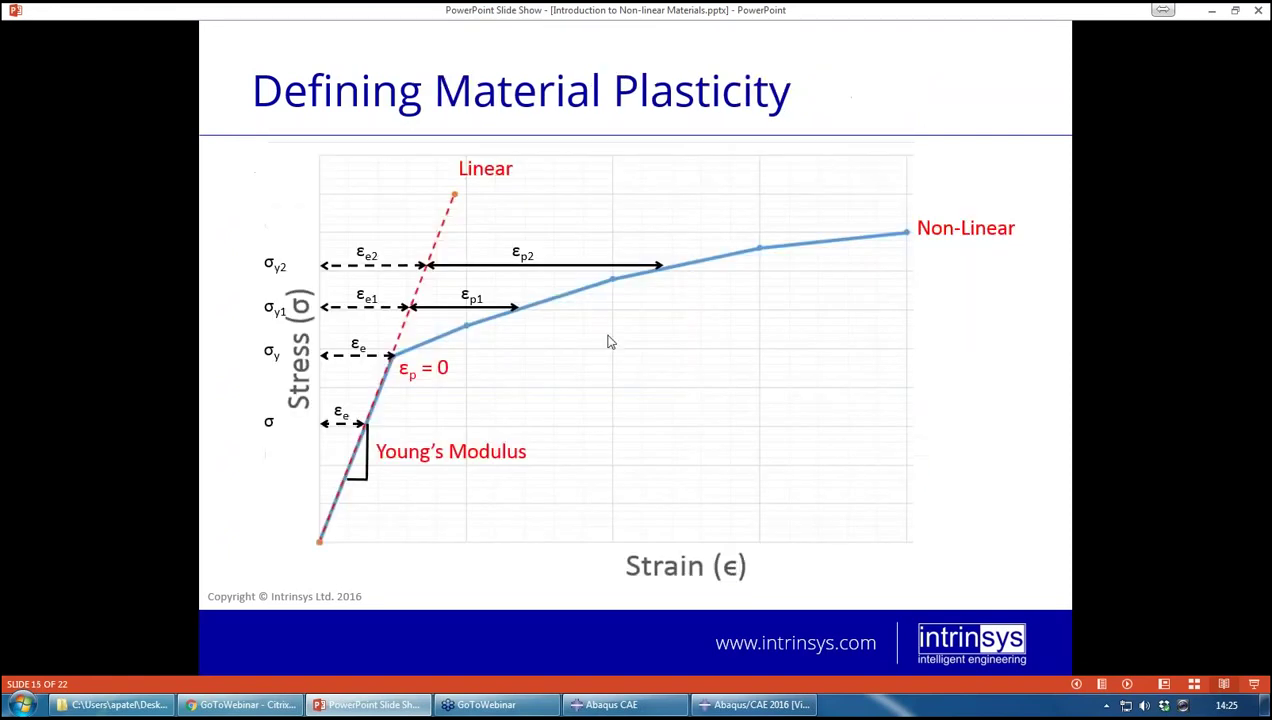
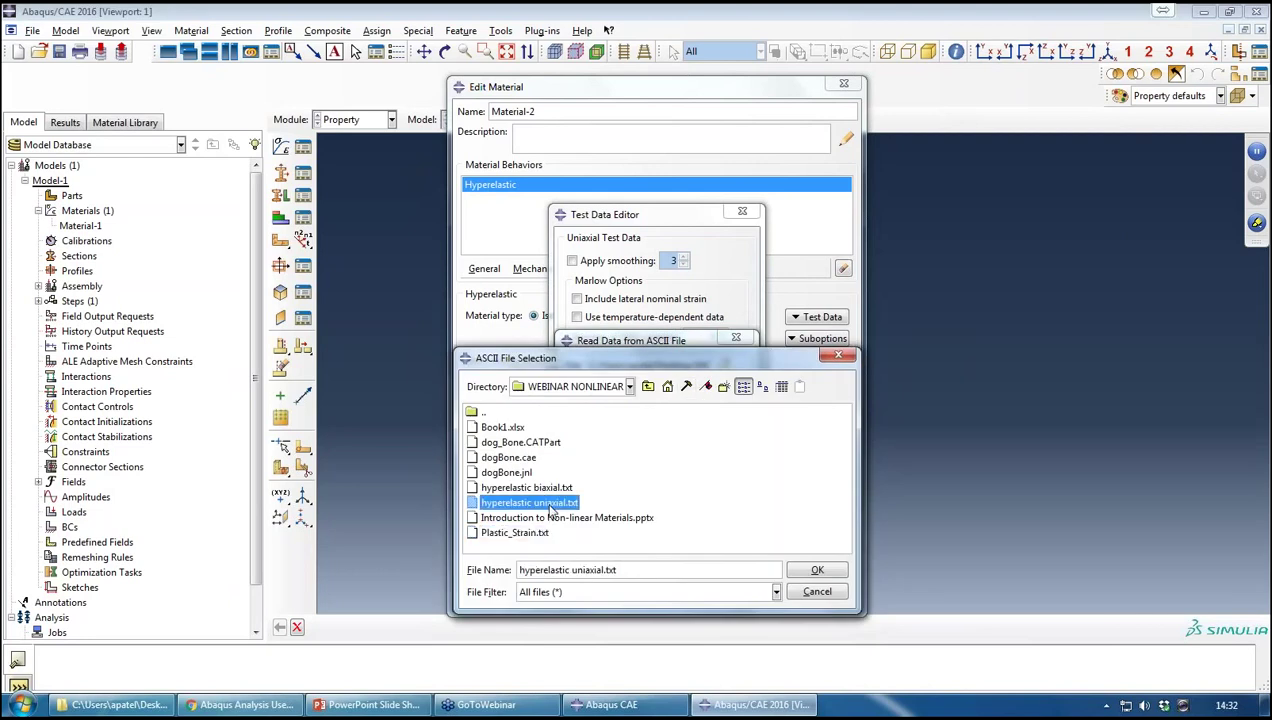
# Read hyperelastic uniaxial.txt into Material-2's uniaxial test data and save the Mooney-Rivlin hyperelastic material.
pyautogui.doubleClick(535, 502)
pyautogui.click(647, 451)
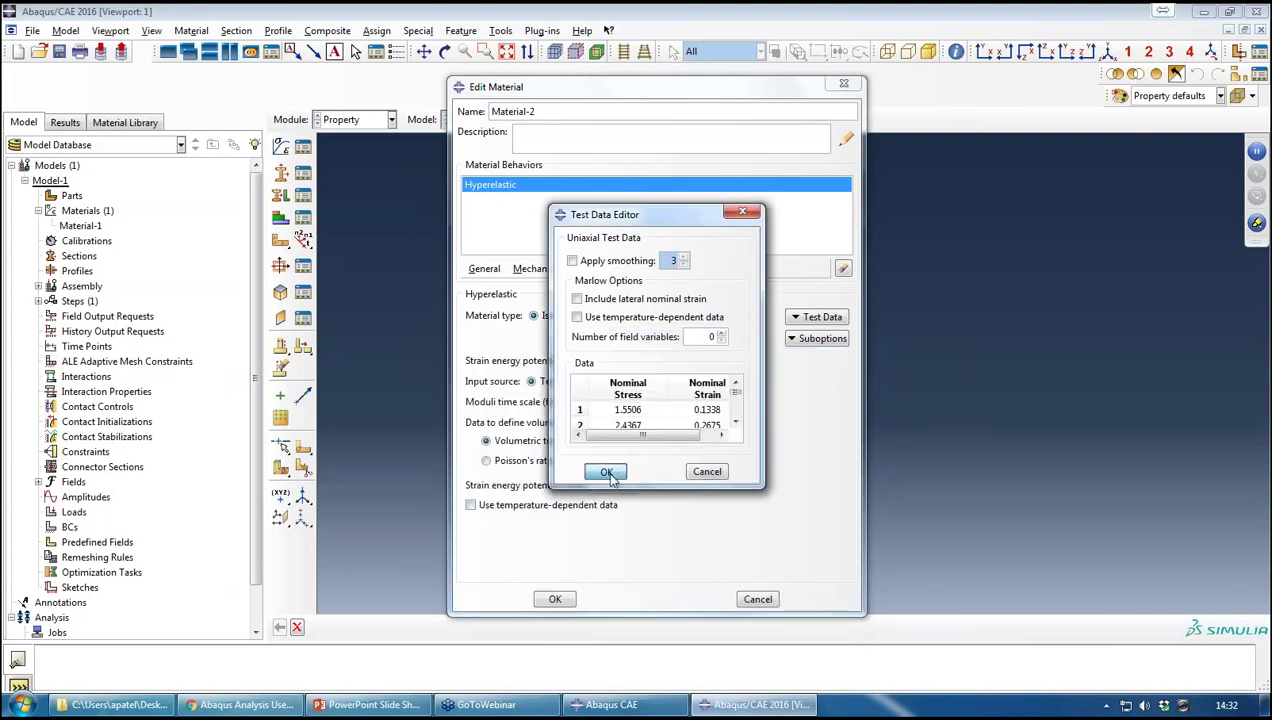
pyautogui.click(607, 473)
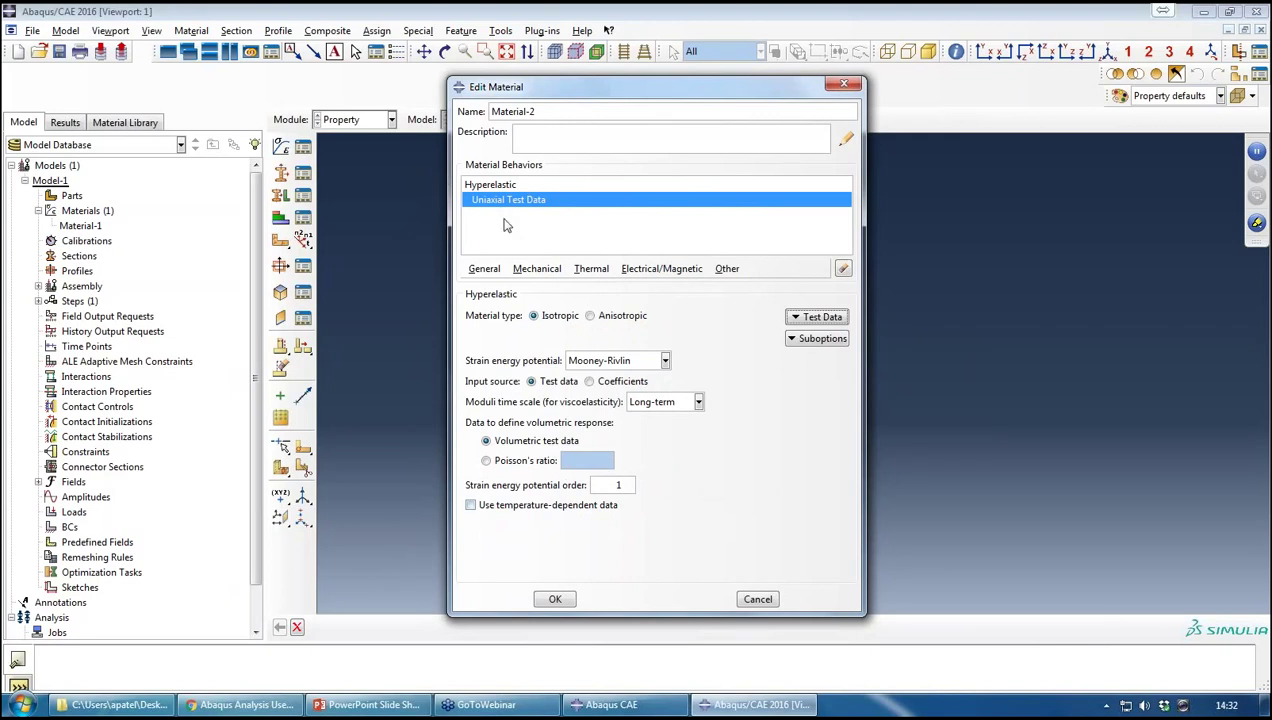
pyautogui.click(555, 600)
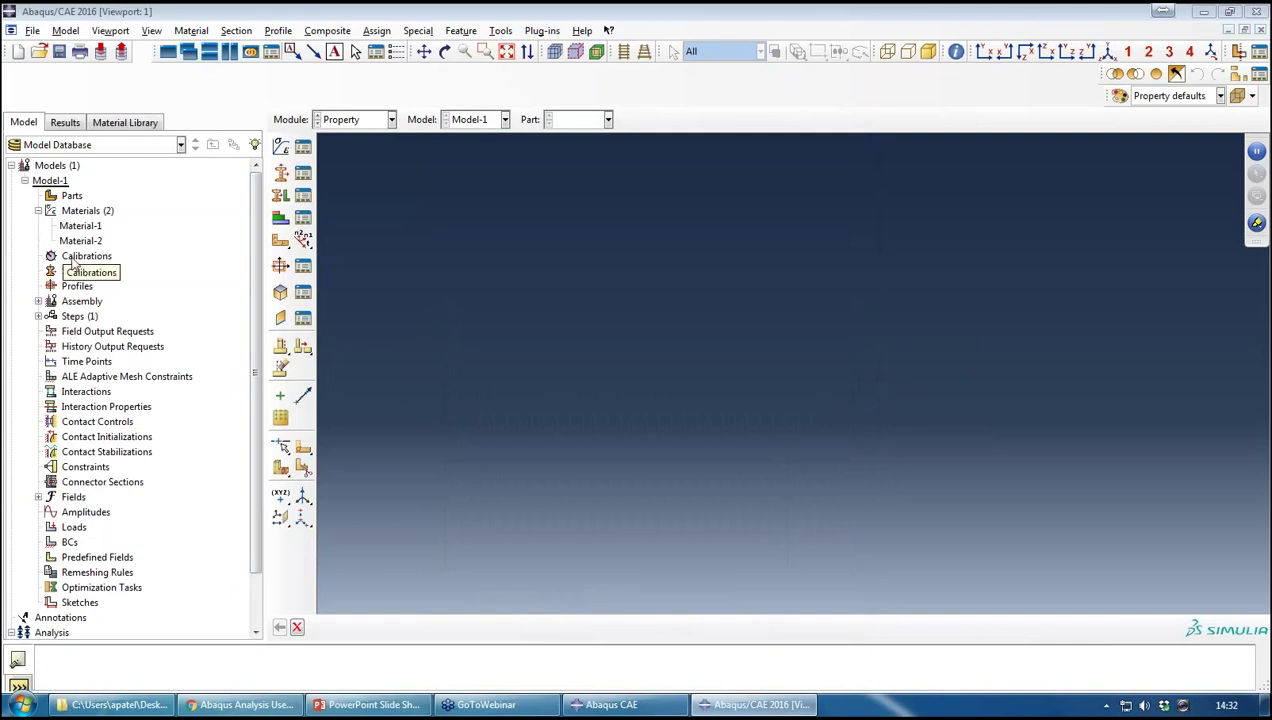
# Review the saved definitions of Material-1 and Material-2 without changing them.
pyautogui.doubleClick(79, 228)
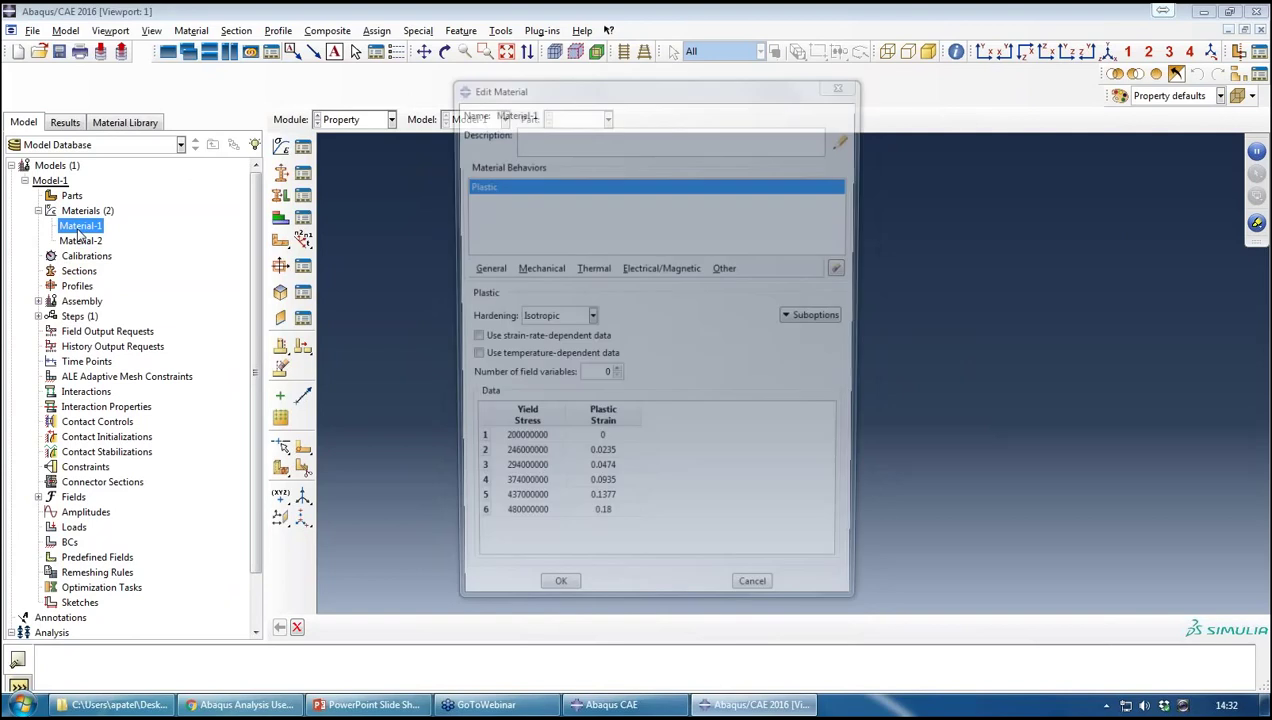
pyautogui.click(758, 602)
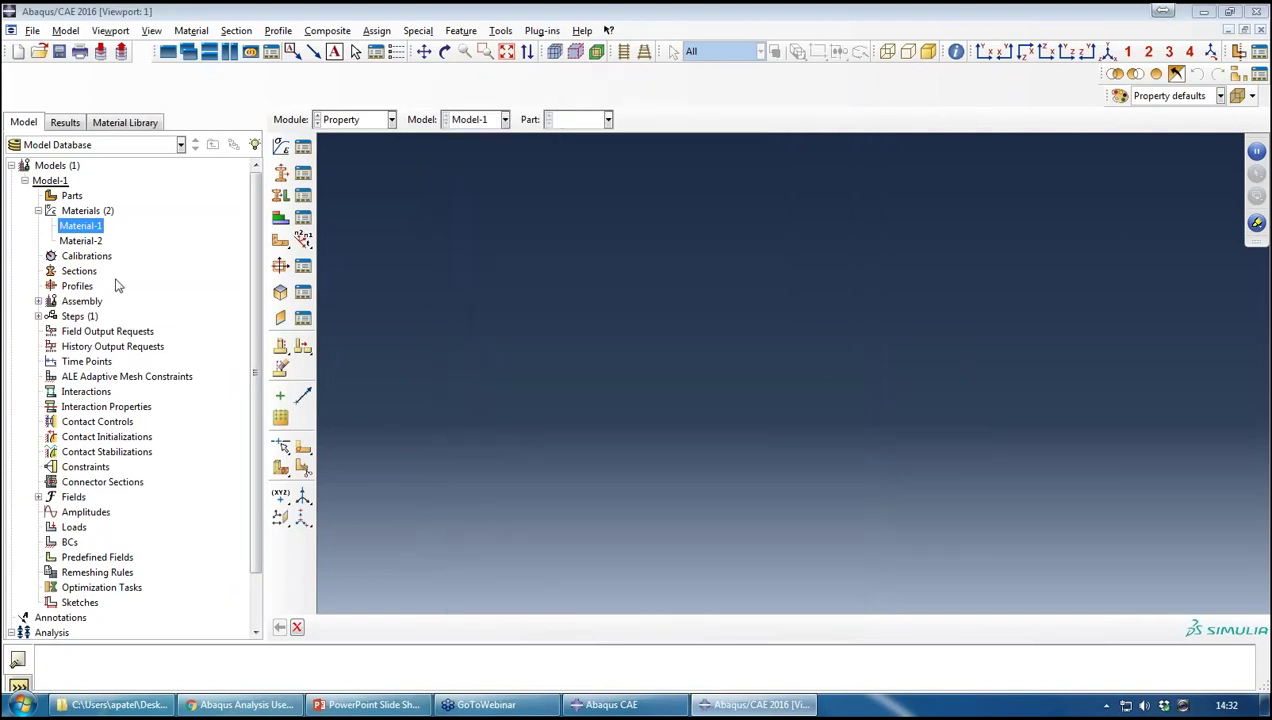
pyautogui.doubleClick(80, 241)
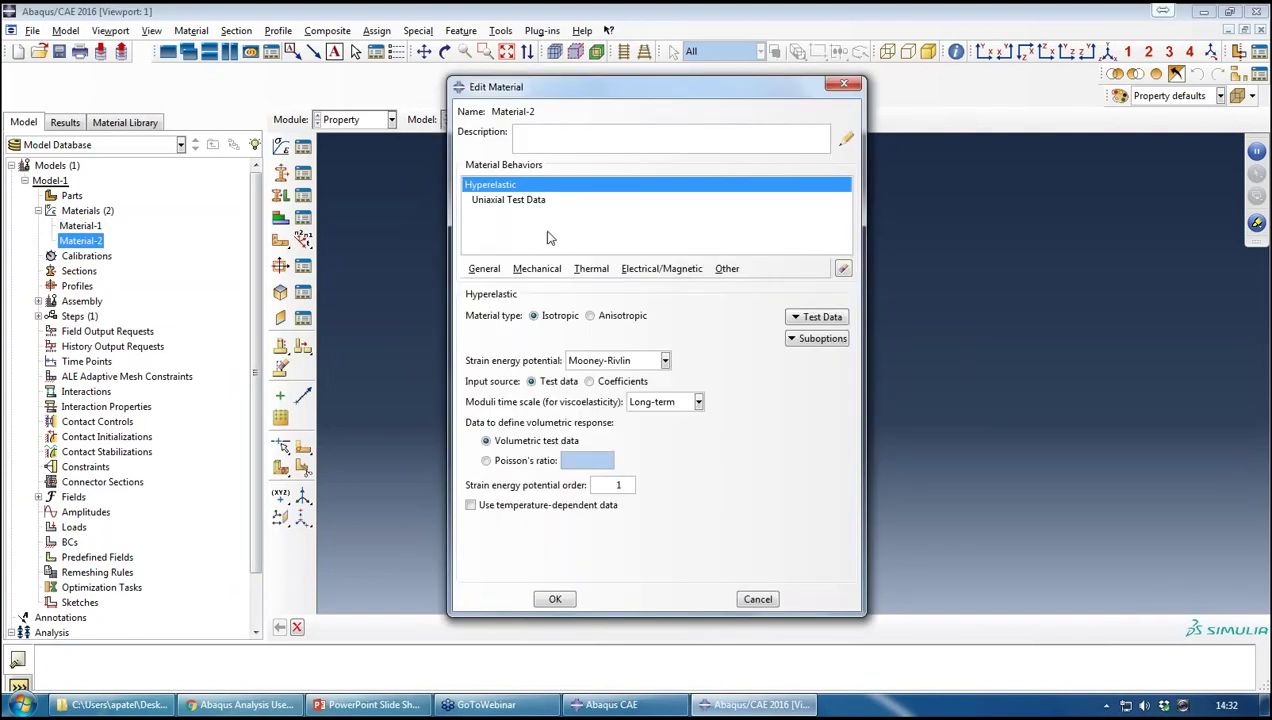
pyautogui.click(555, 599)
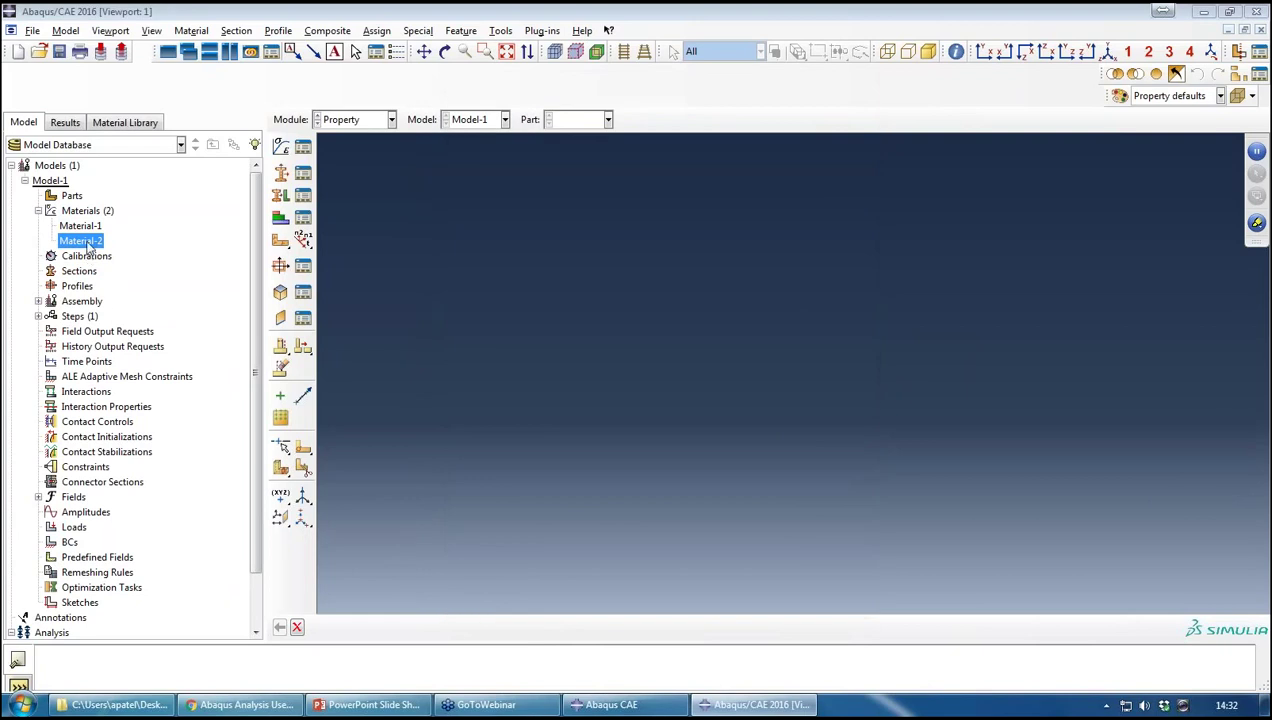
# Evaluate Material-2 using its uniaxial test data, close the stability information and maximize the uniaxial results plot.
pyautogui.rightClick(89, 245)
pyautogui.click(130, 331)
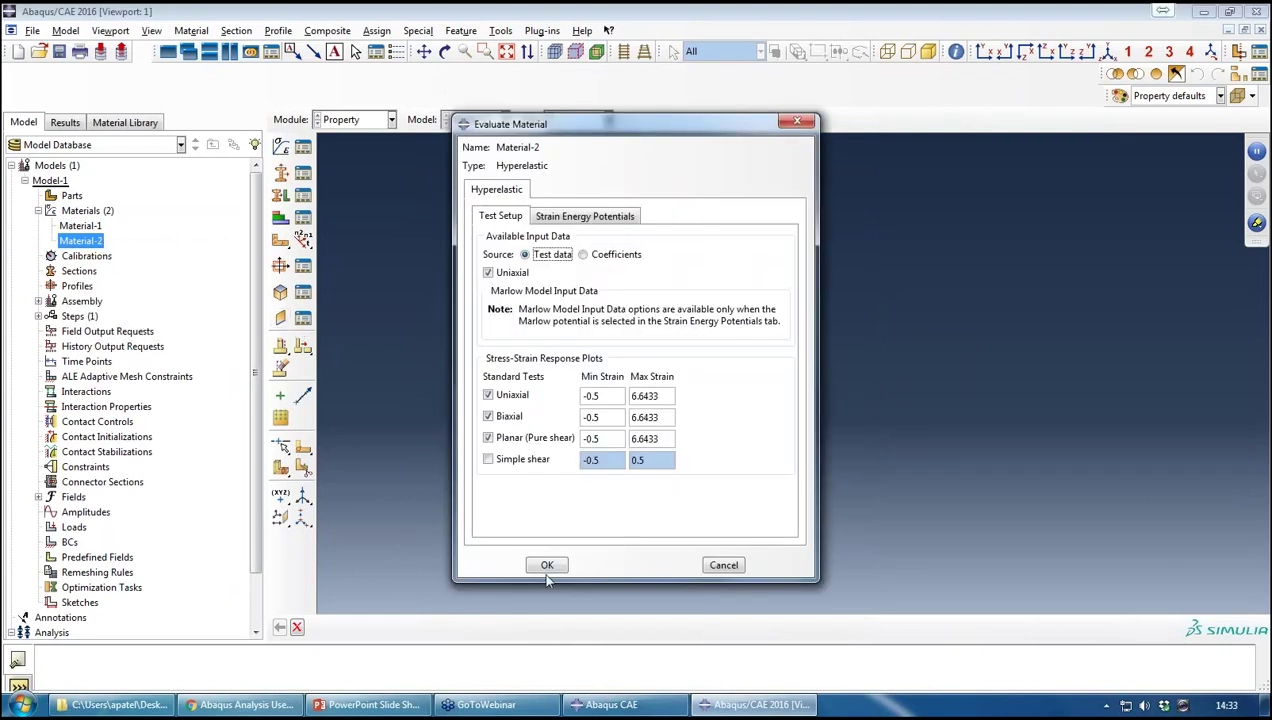
pyautogui.click(552, 568)
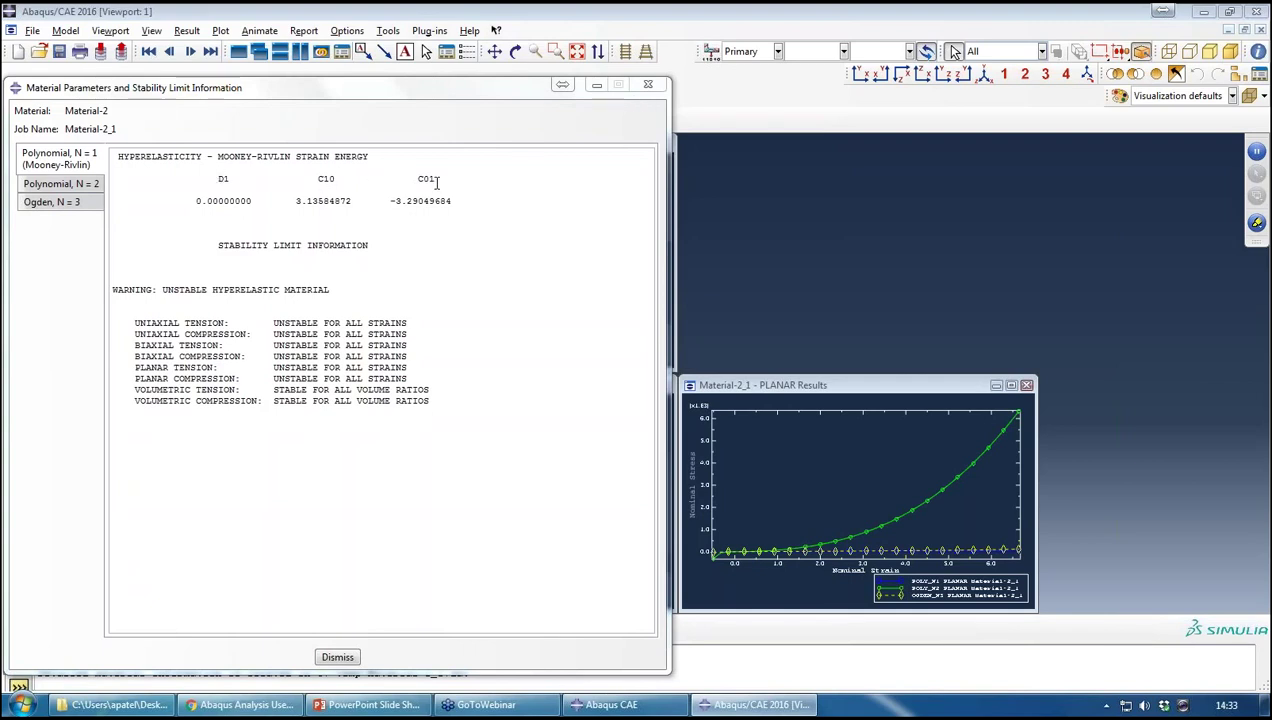
pyautogui.click(647, 84)
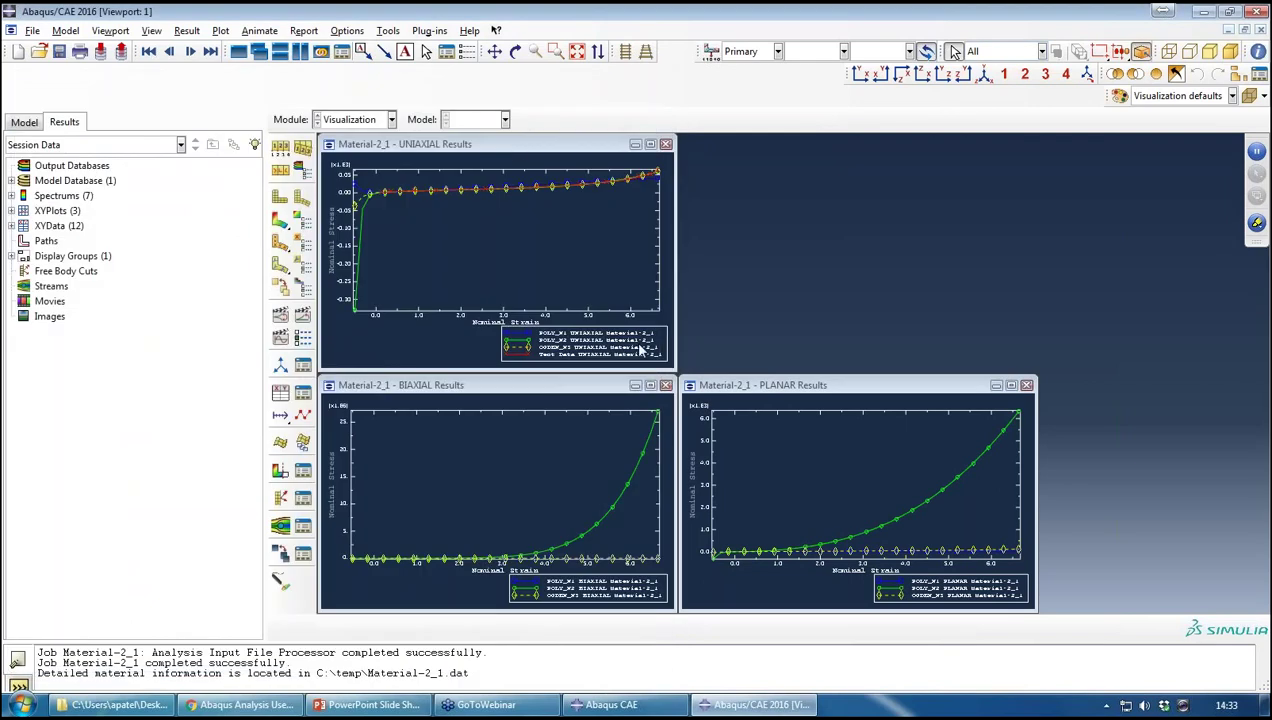
pyautogui.doubleClick(511, 150)
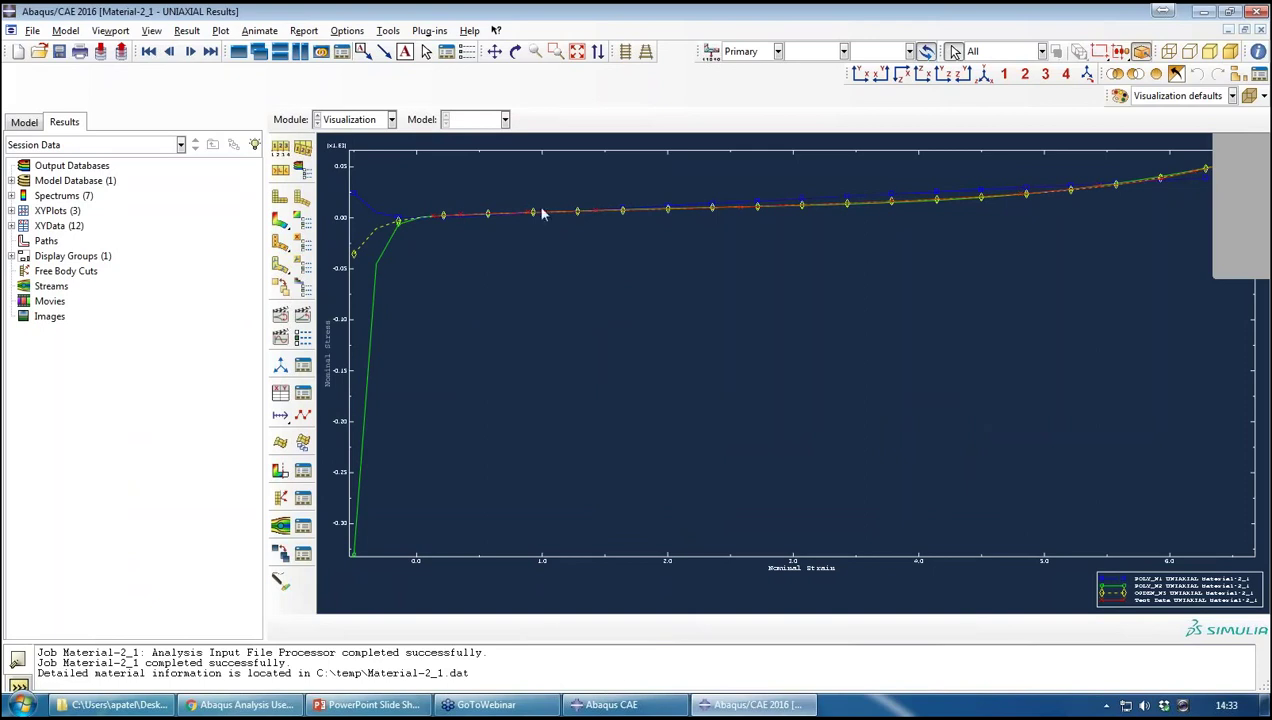
# Add biaxial test data to Material-2's hyperelastic behavior by reading hyperelastic biaxial.txt, and save the material.
pyautogui.click(24, 122)
pyautogui.doubleClick(80, 241)
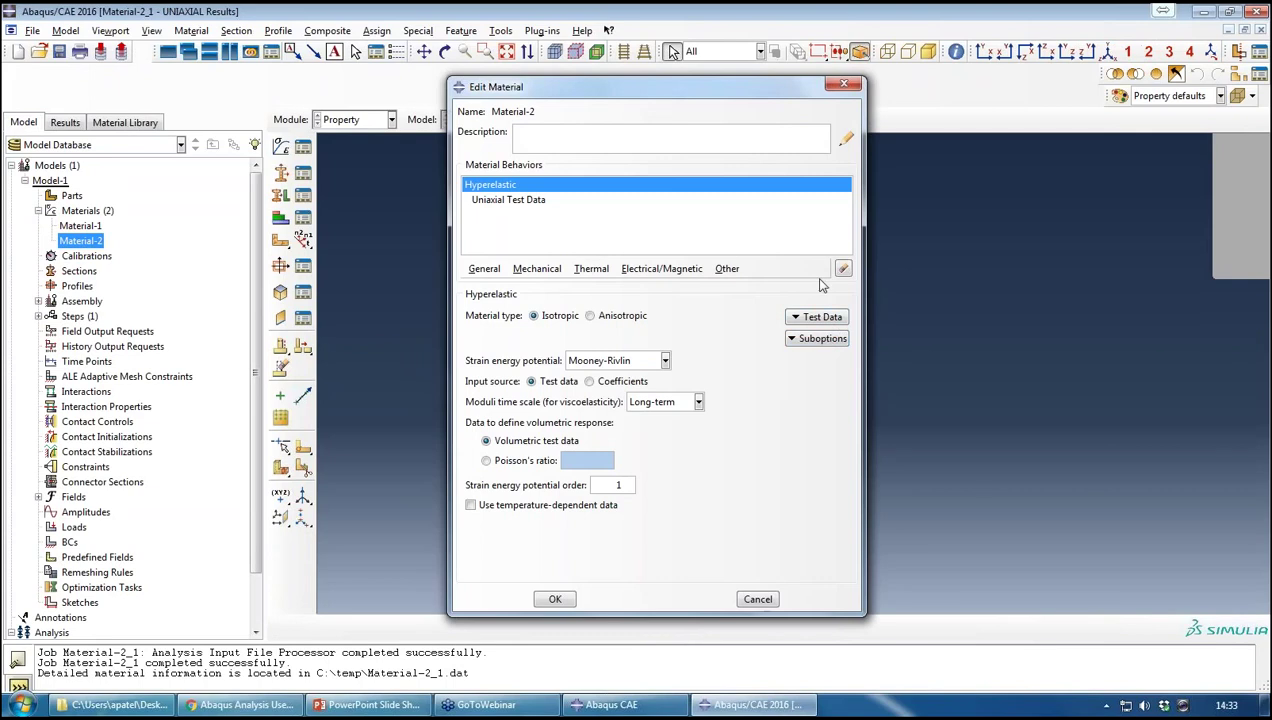
pyautogui.click(810, 318)
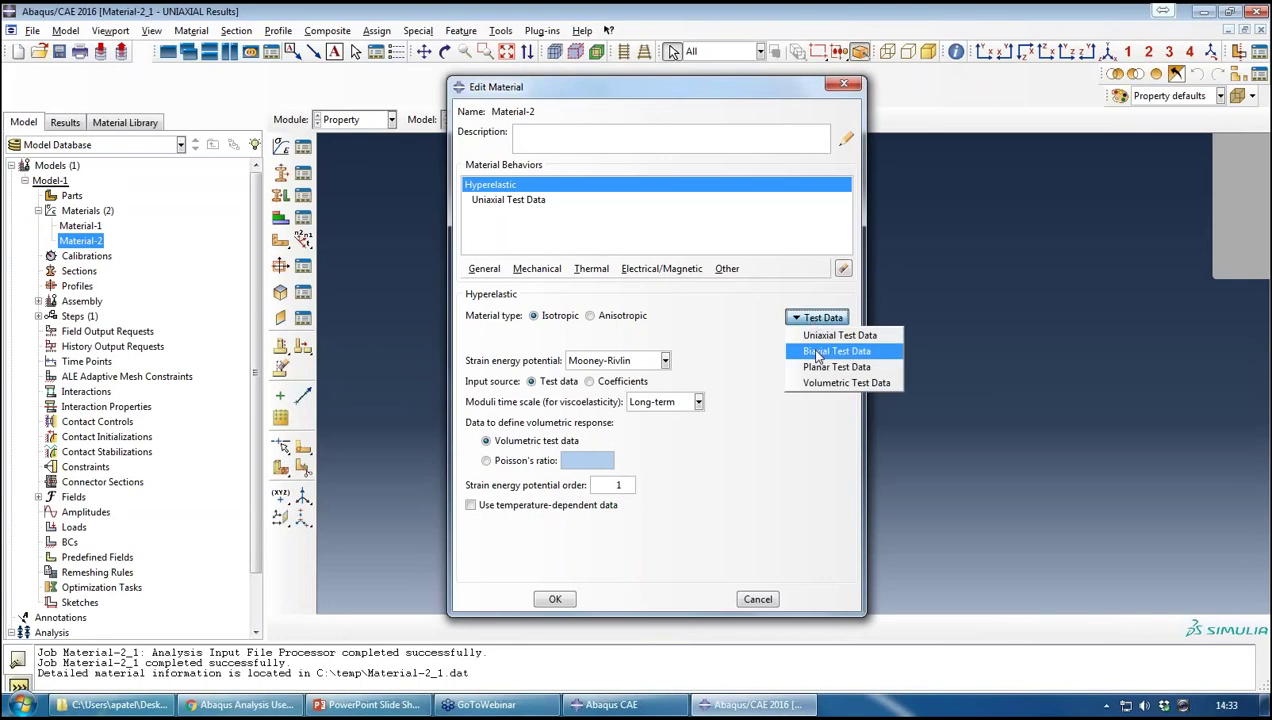
pyautogui.click(815, 351)
pyautogui.rightClick(650, 435)
pyautogui.click(726, 579)
pyautogui.click(722, 396)
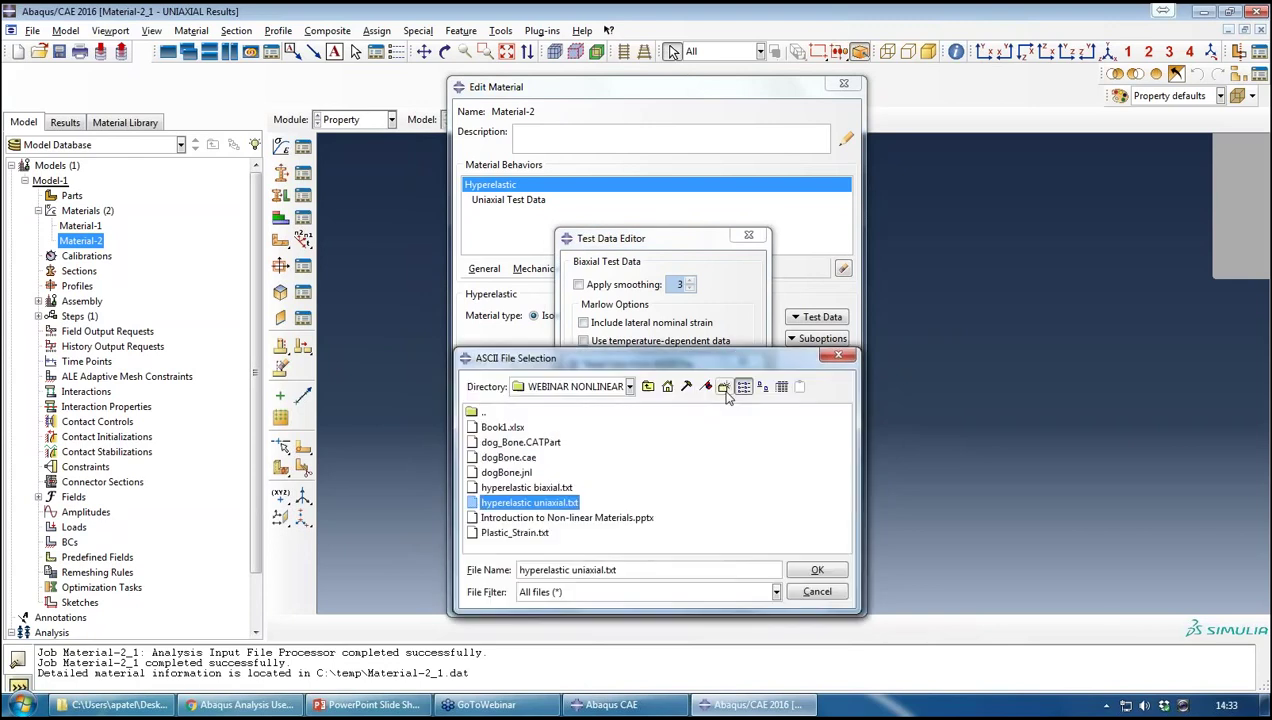
pyautogui.doubleClick(535, 488)
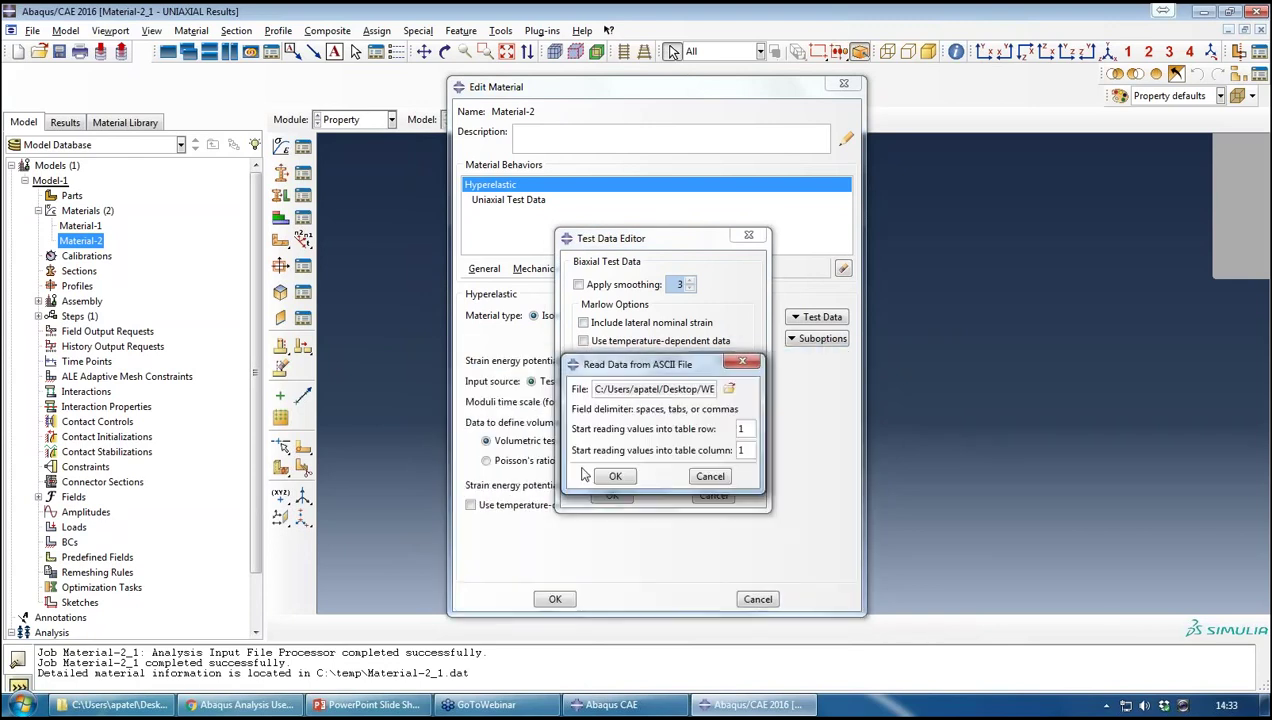
pyautogui.click(620, 474)
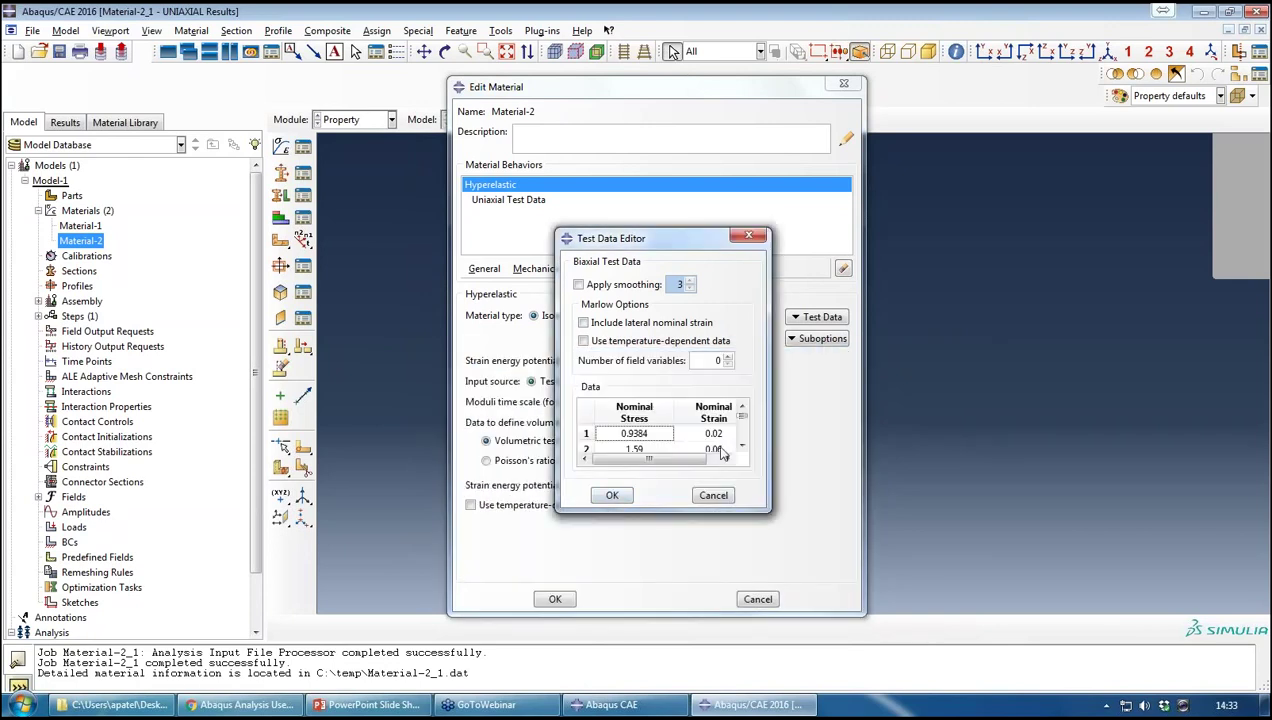
pyautogui.moveTo(742, 420); pyautogui.dragTo(742, 448)
pyautogui.click(613, 496)
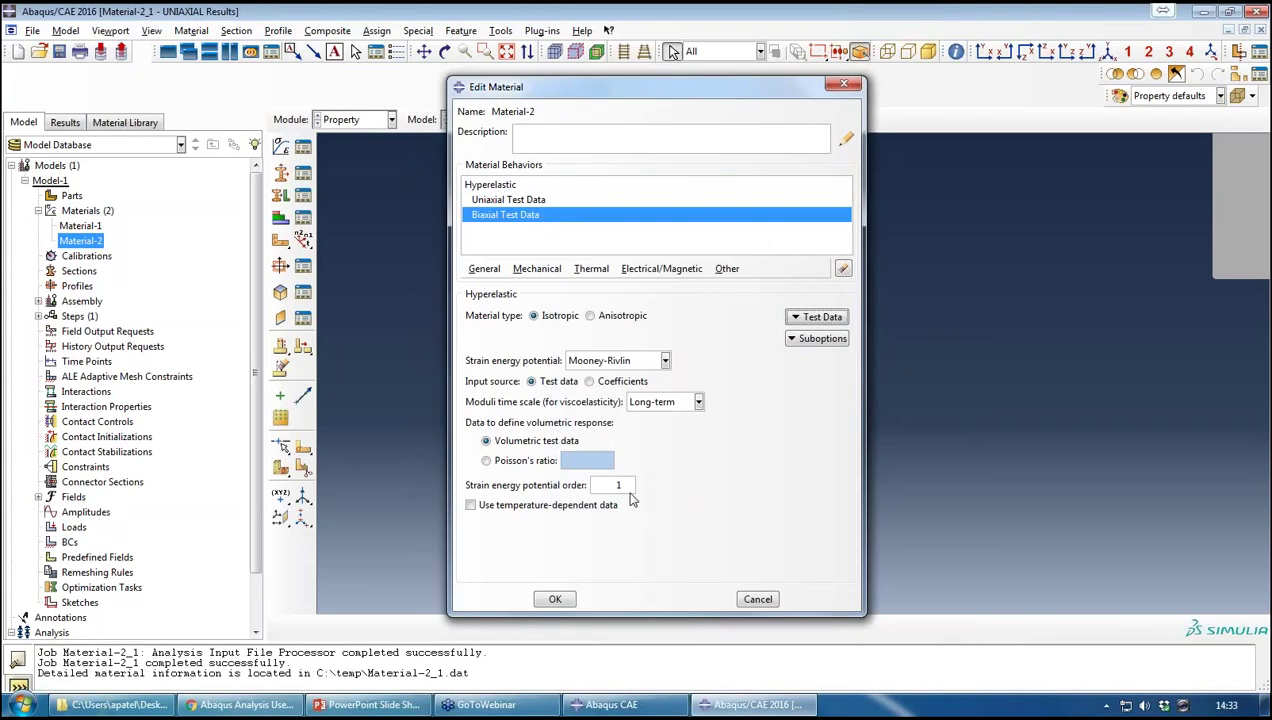
pyautogui.click(556, 598)
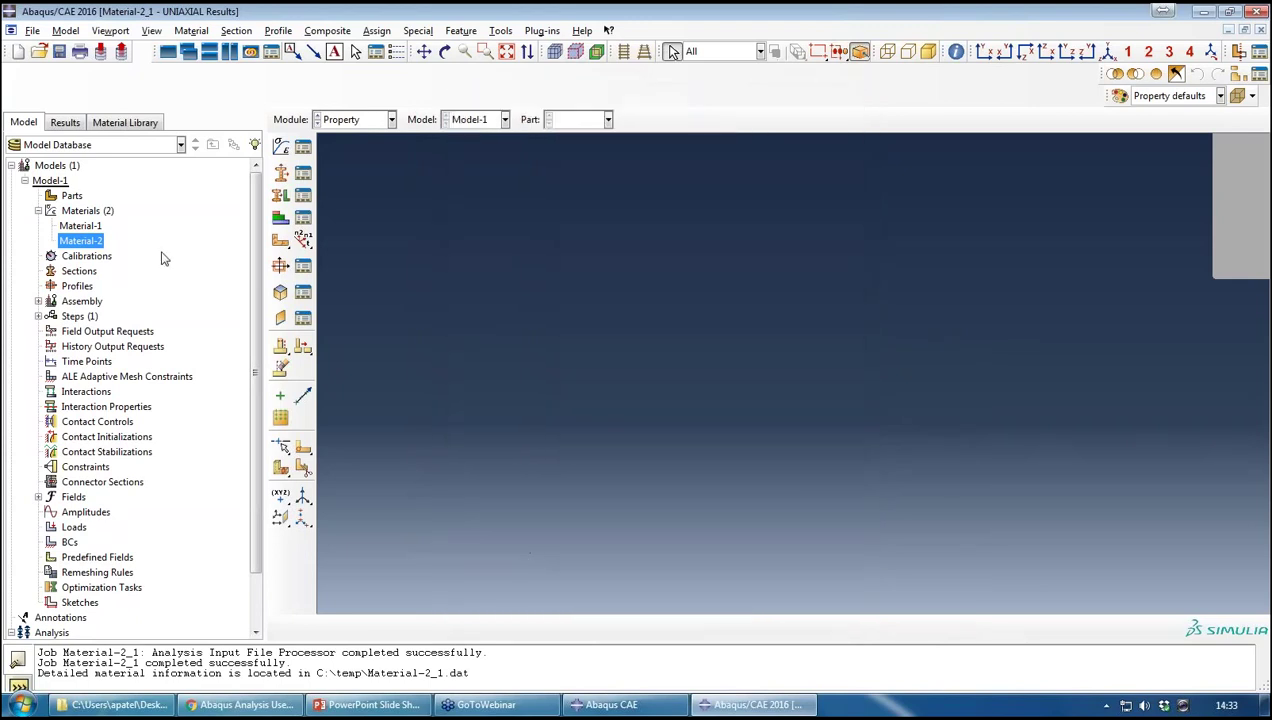
# Re-evaluate Material-2 with the default test setup after adding biaxial data, close the stability information and maximize the new uniaxial results plot.
pyautogui.rightClick(94, 243)
pyautogui.click(130, 333)
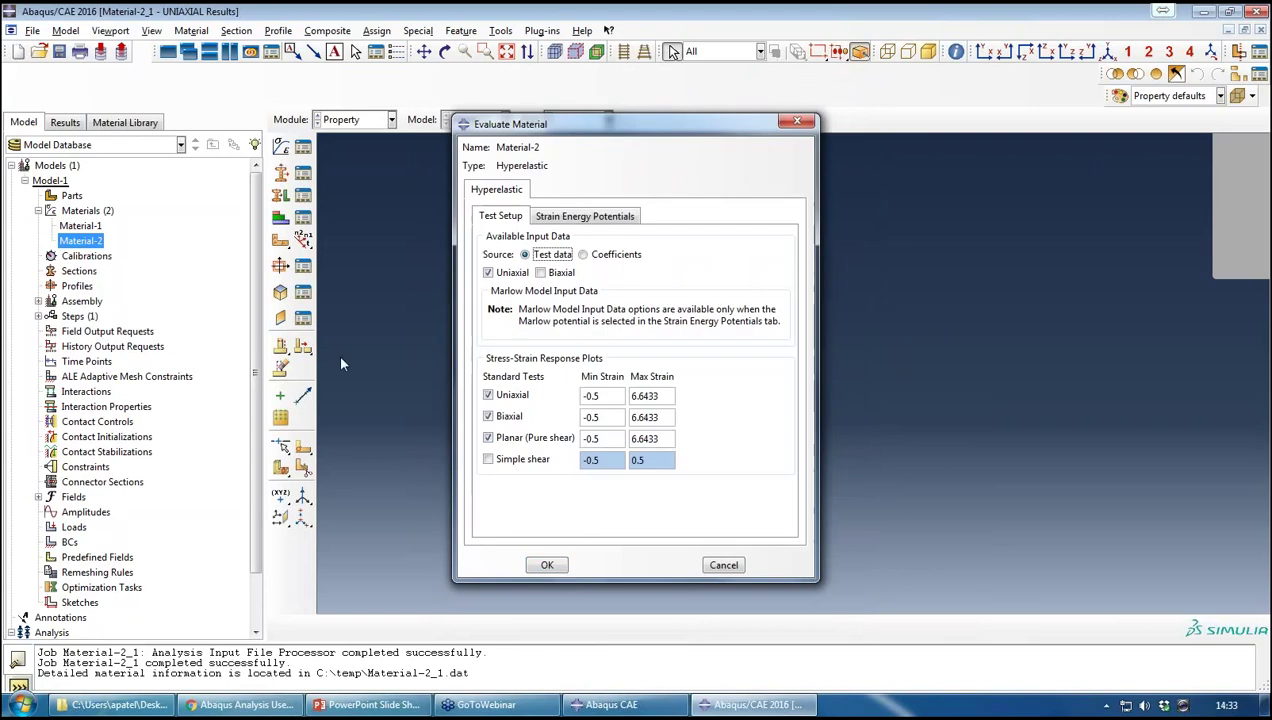
pyautogui.click(549, 566)
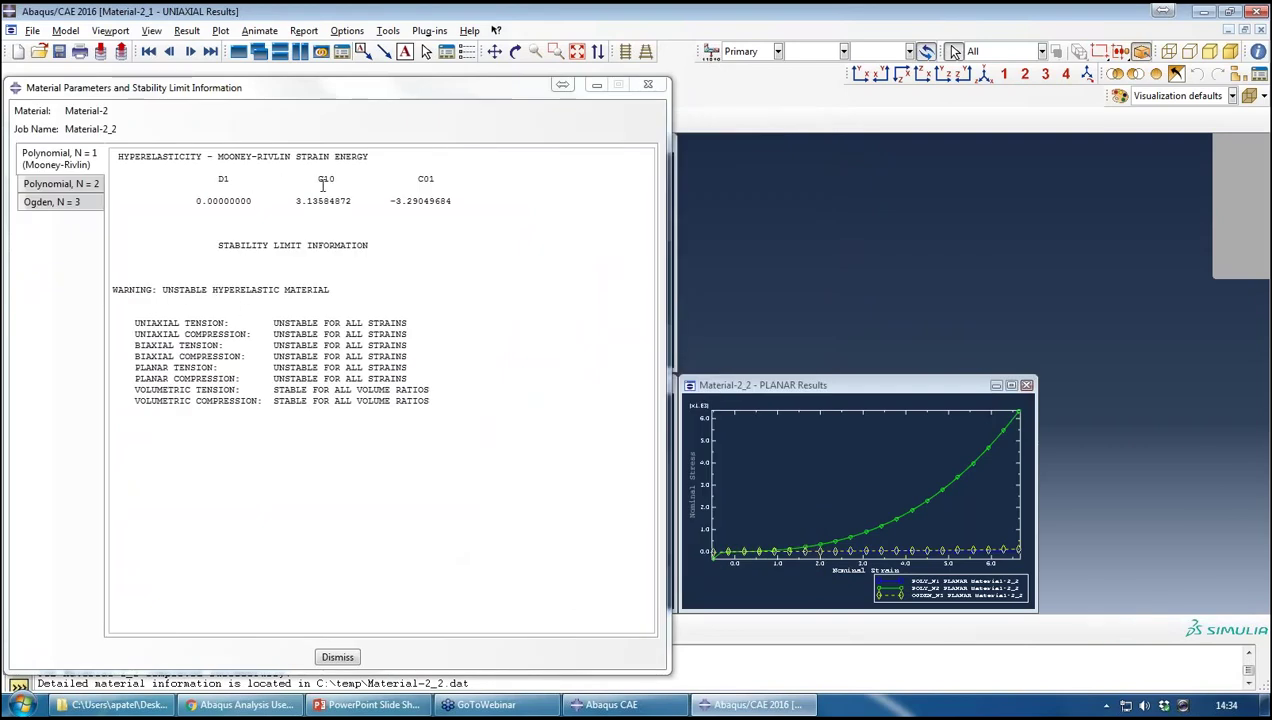
pyautogui.click(647, 84)
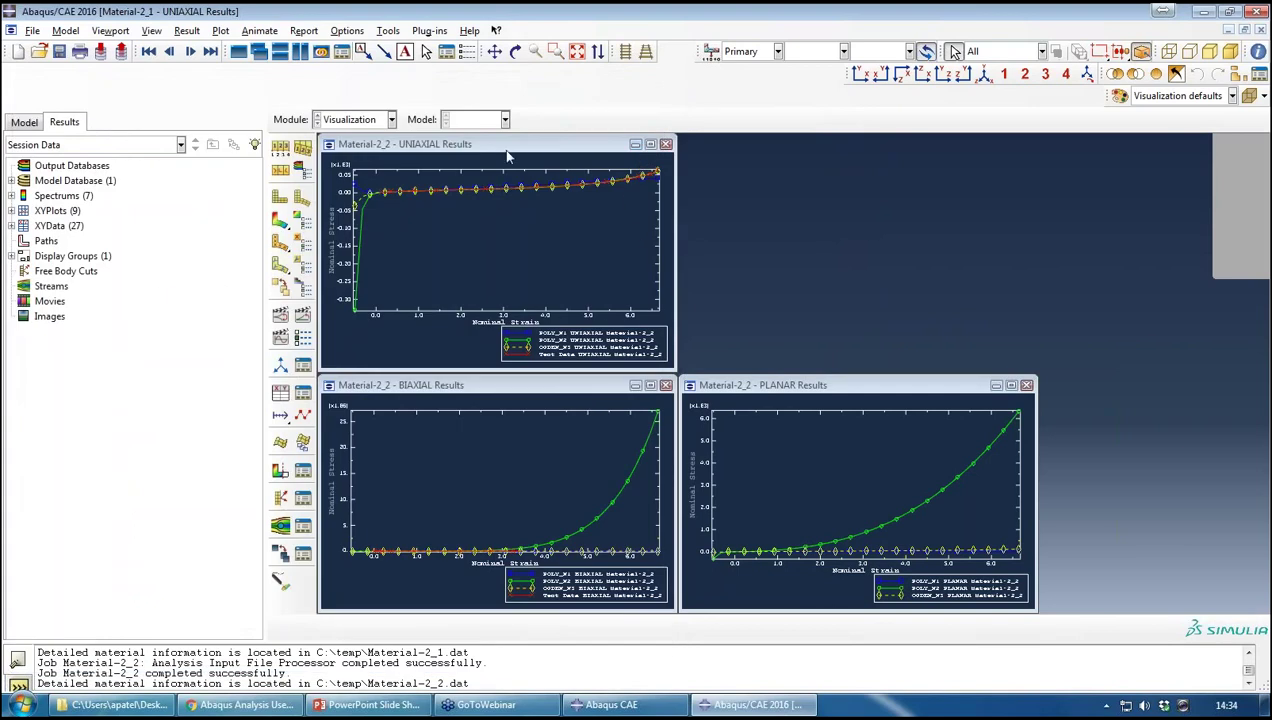
pyautogui.moveTo(441, 150); pyautogui.dragTo(550, 180)
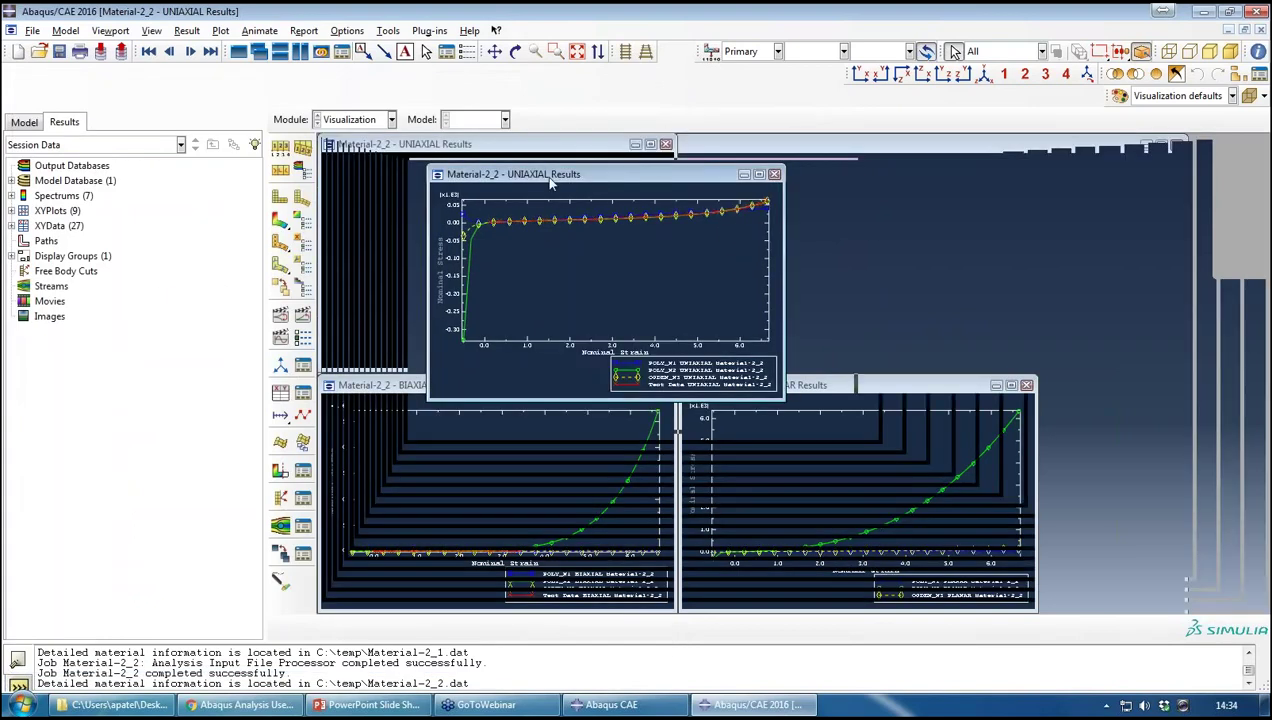
pyautogui.click(759, 174)
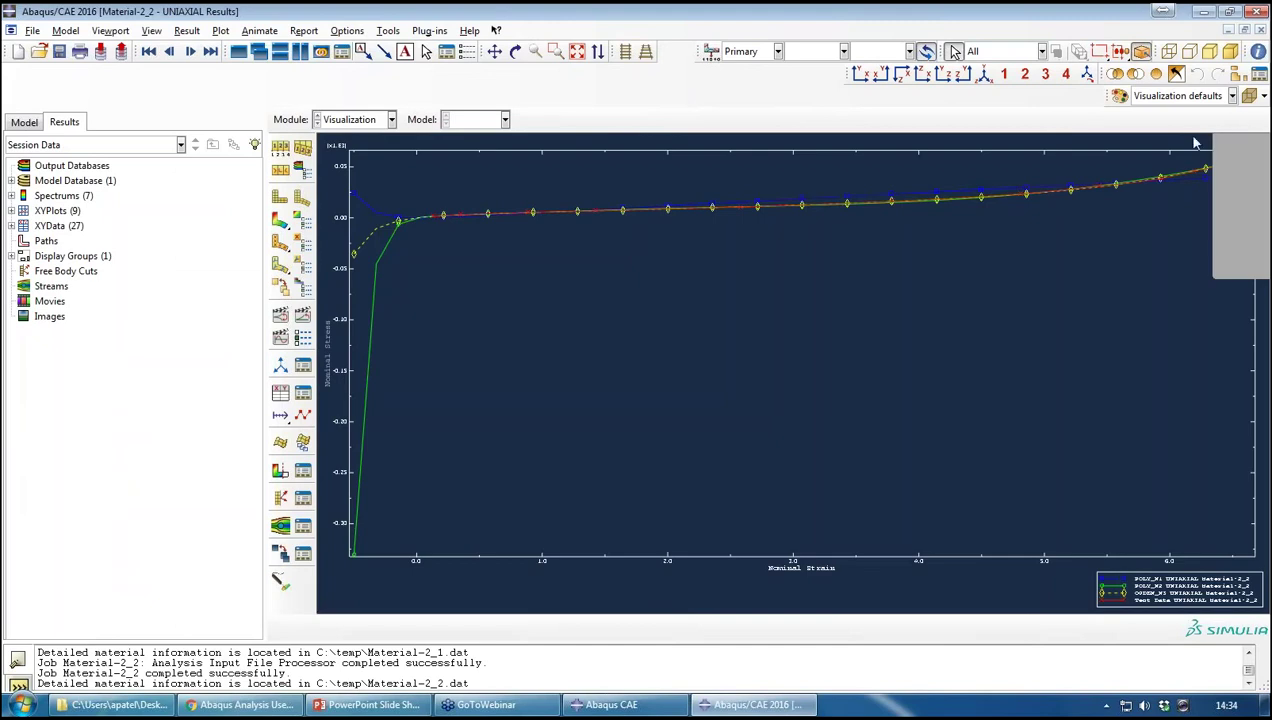
# Check the test data listed under Material-2's hyperelastic behavior and close the definition without changes.
pyautogui.click(18, 122)
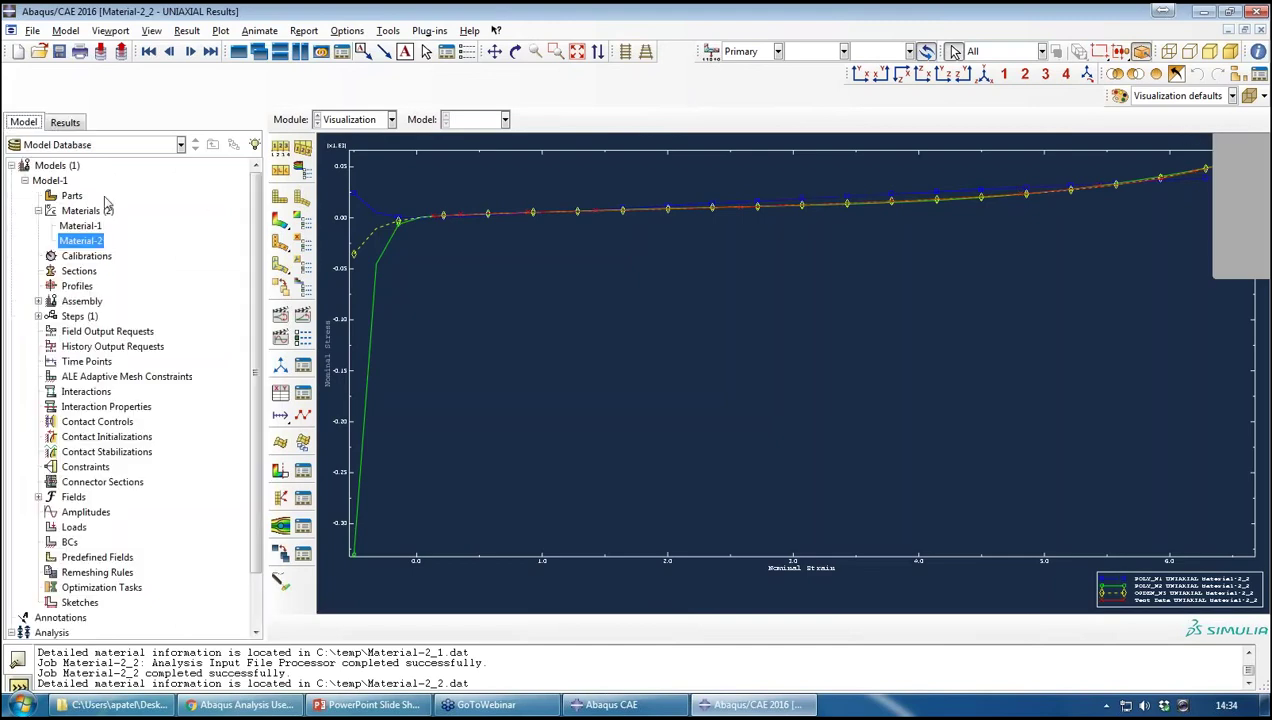
pyautogui.doubleClick(97, 242)
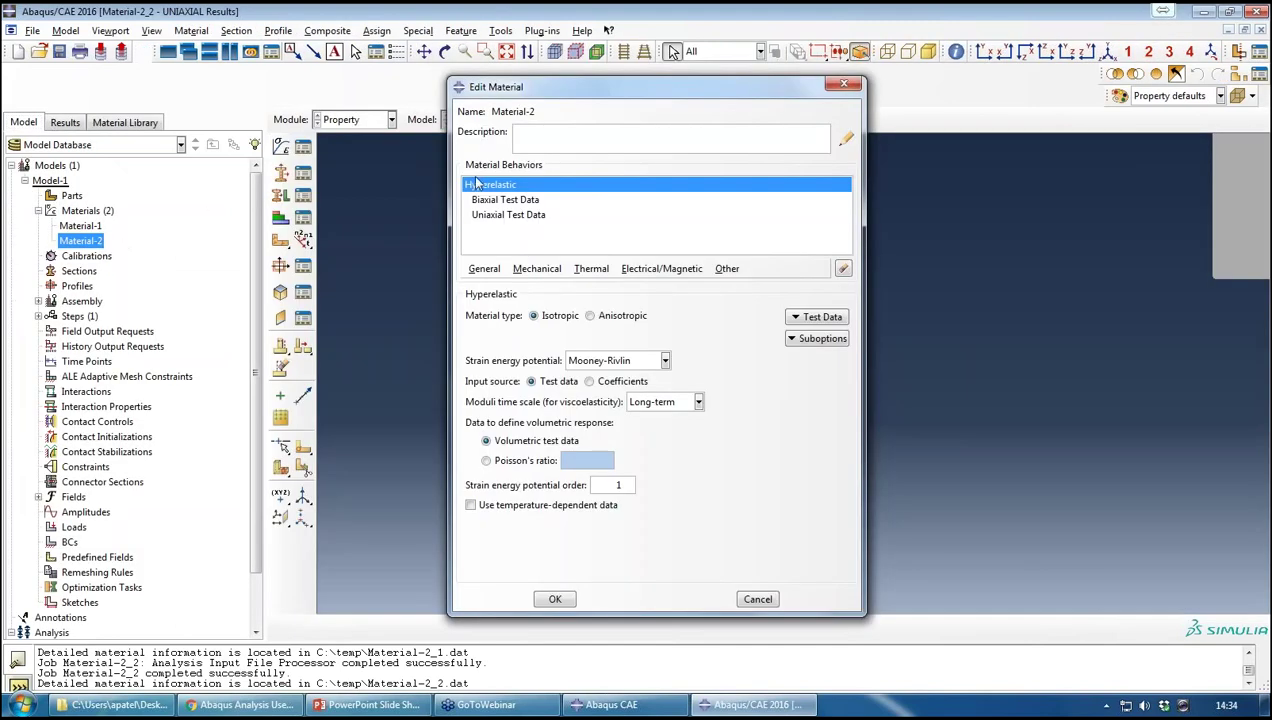
pyautogui.click(843, 83)
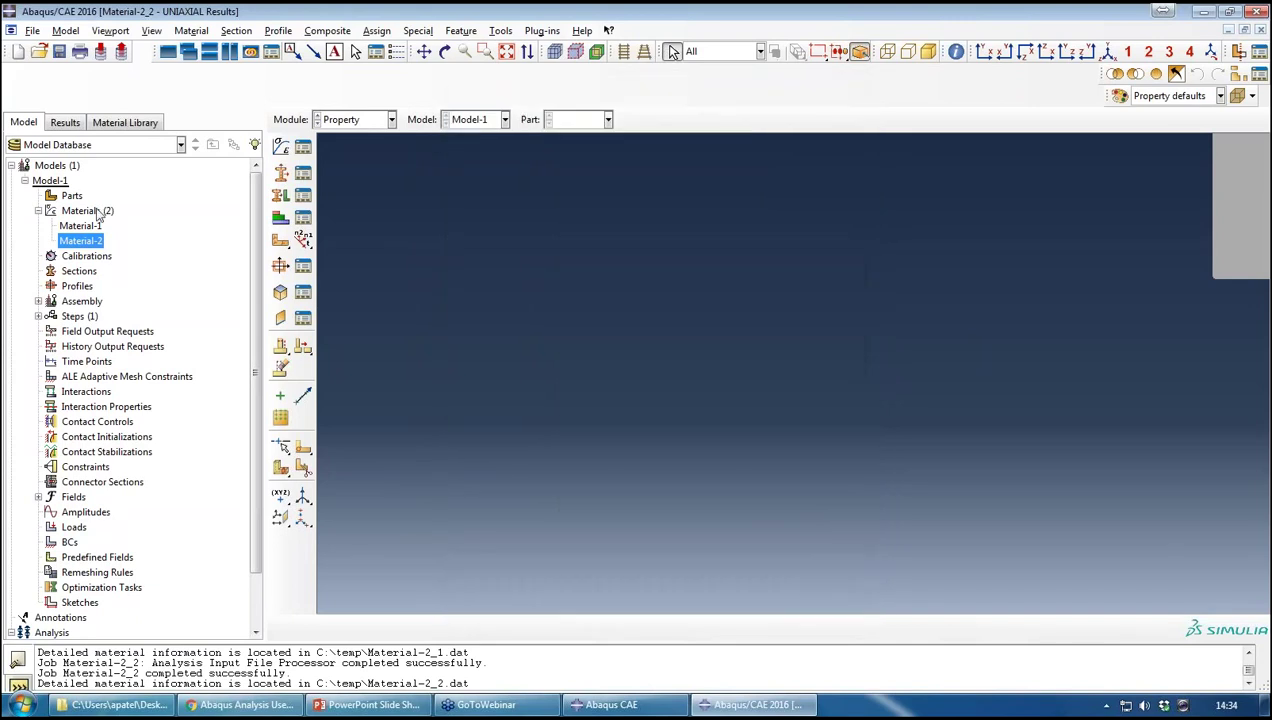
# Create Material-3 with an isotropic hyperelastic behavior and set its strain energy potential to Mooney-Rivlin.
pyautogui.click(280, 147)
pyautogui.click(537, 269)
pyautogui.moveTo(590, 287)
pyautogui.click(760, 303)
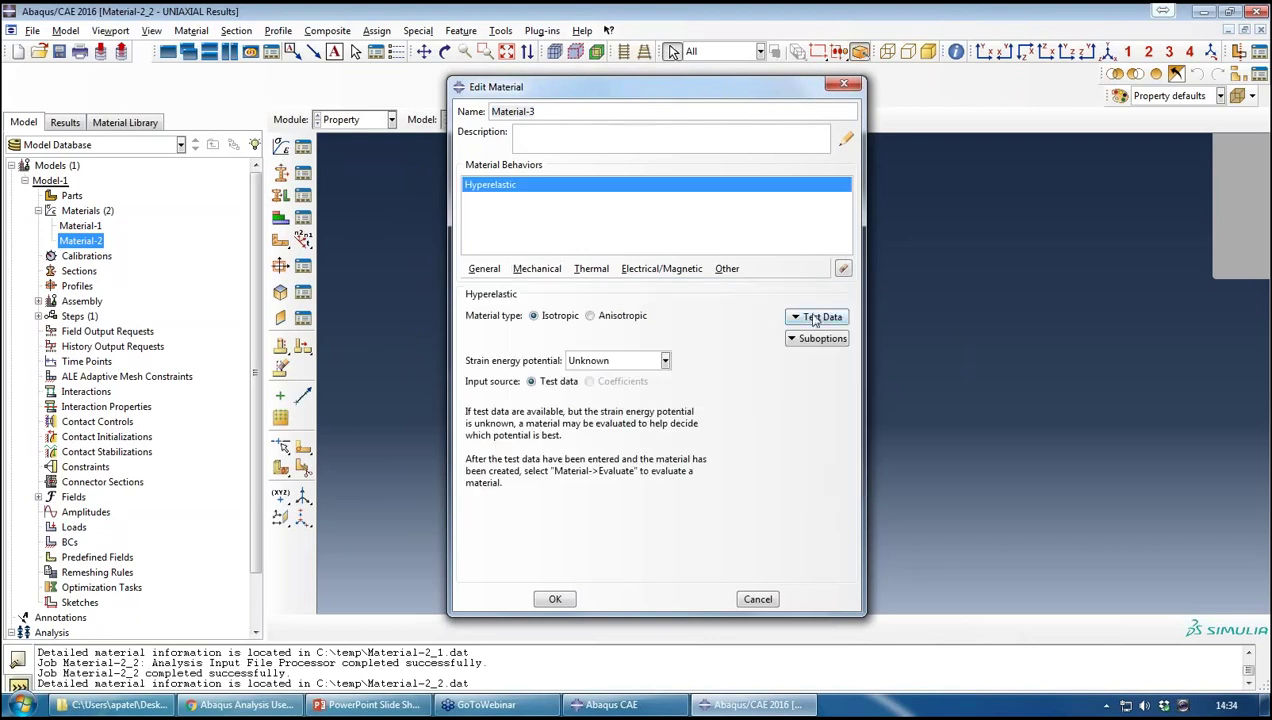
pyautogui.click(592, 362)
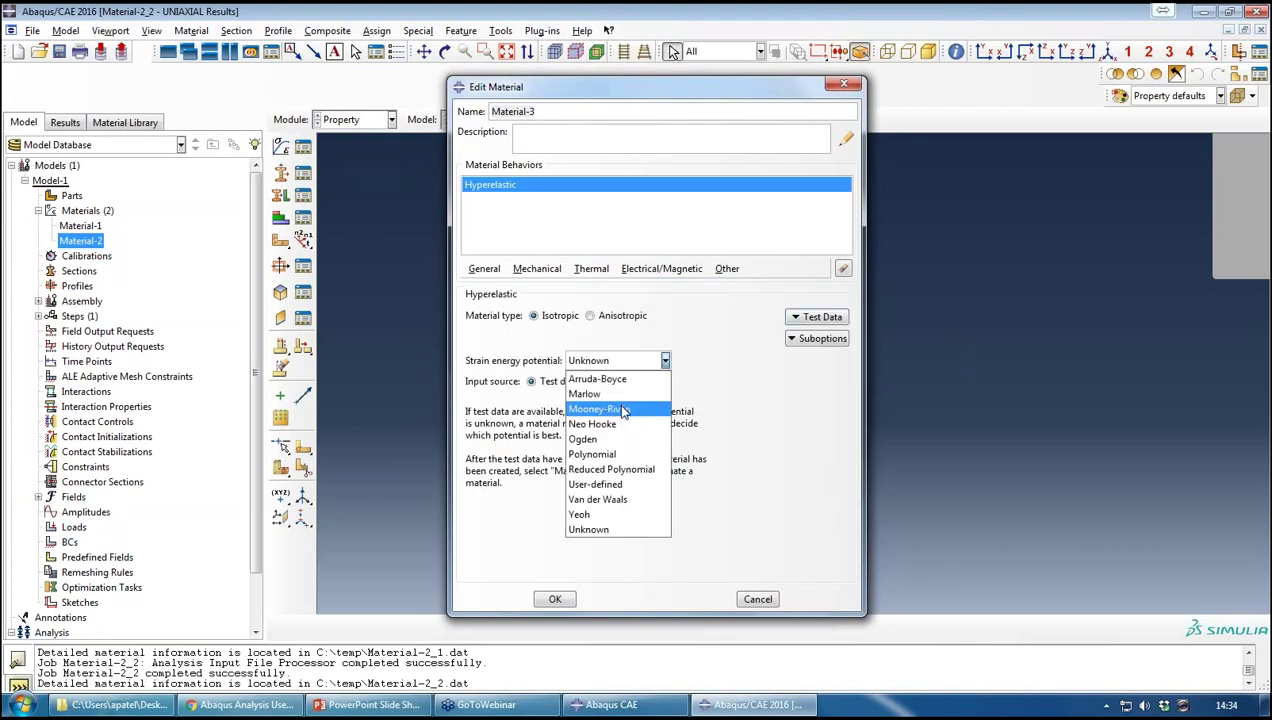
pyautogui.click(620, 405)
# Add uniaxial test data to Material-3's hyperelastic behavior by reading hyperelastic uniaxial.txt, and open the biaxial test data editor.
pyautogui.click(822, 317)
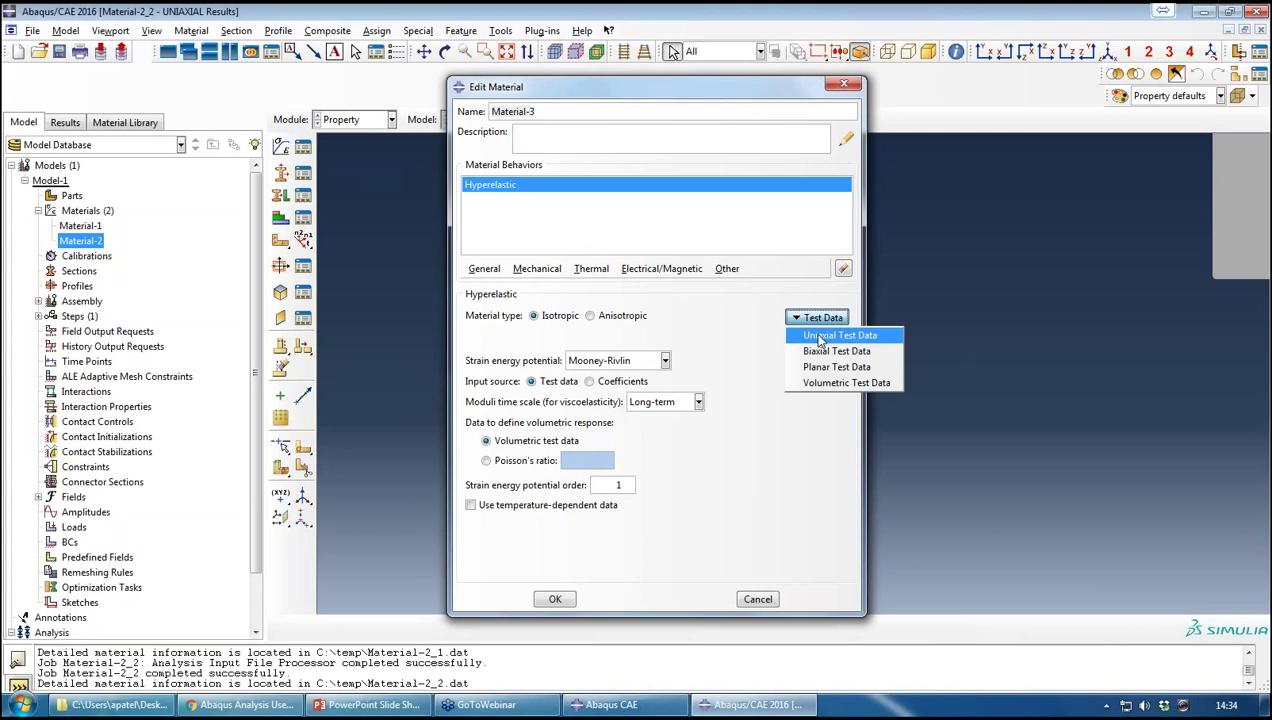
pyautogui.click(830, 333)
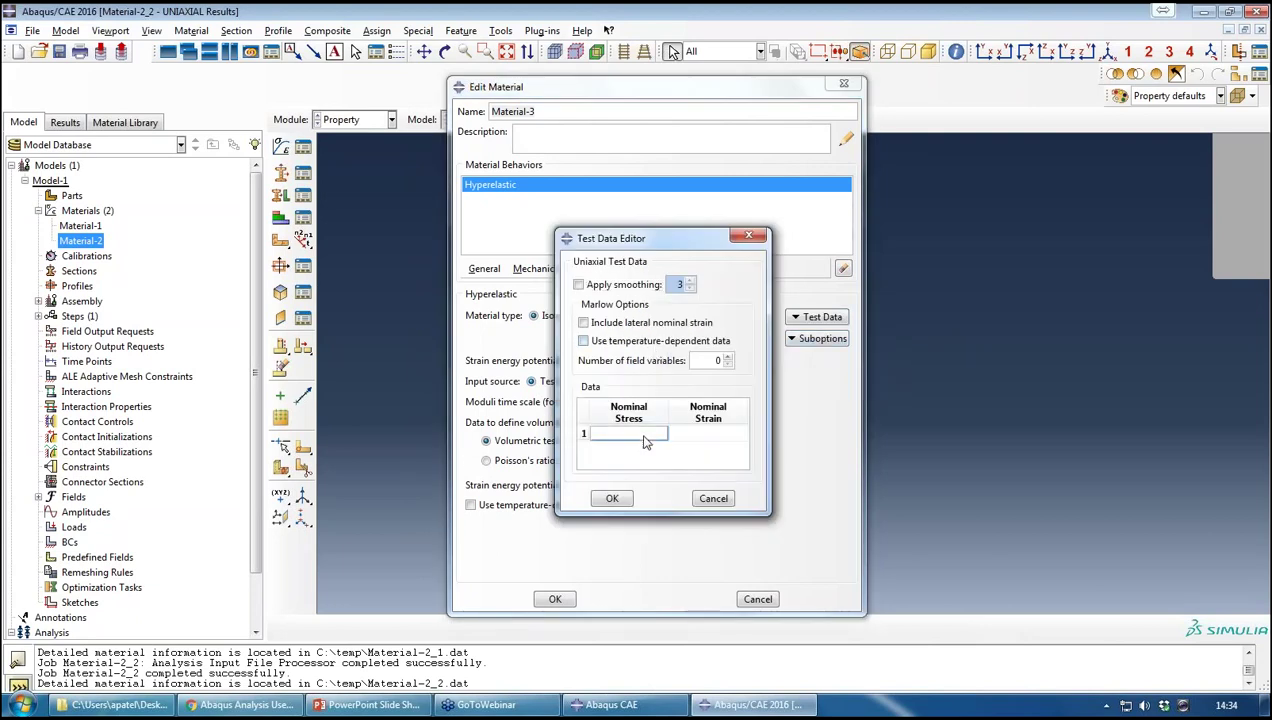
pyautogui.rightClick(644, 436)
pyautogui.click(695, 580)
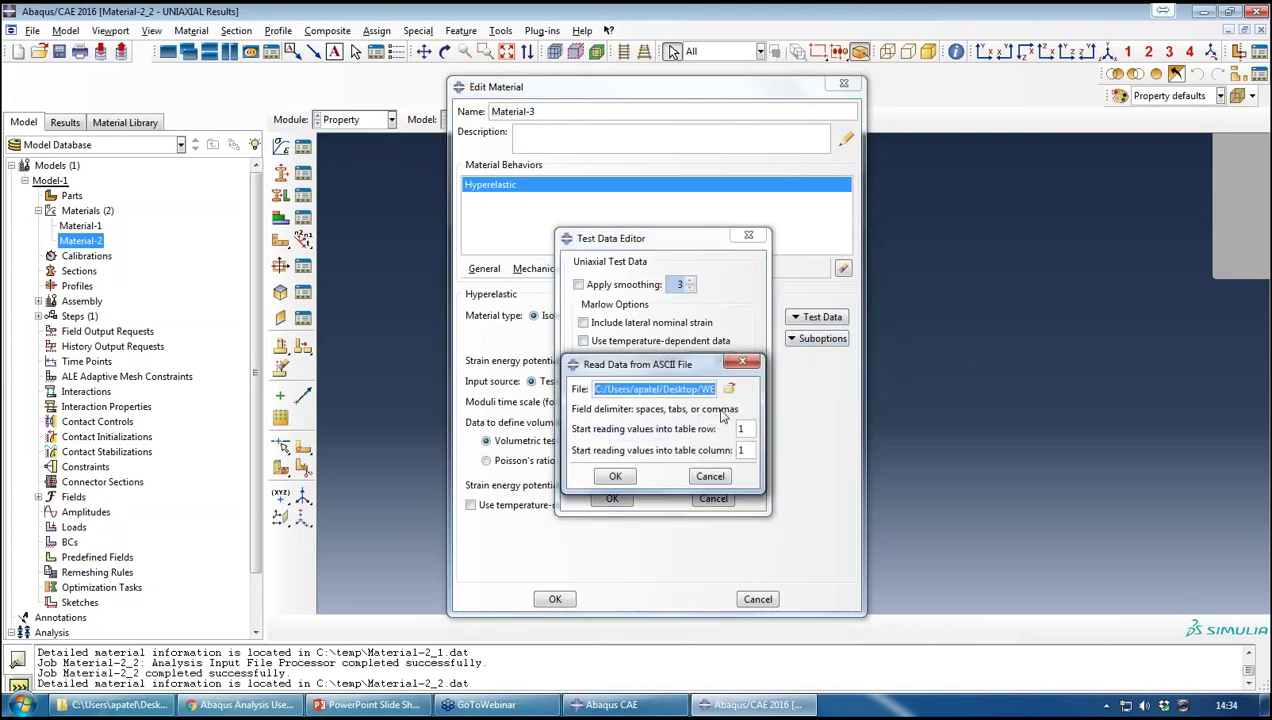
pyautogui.click(721, 392)
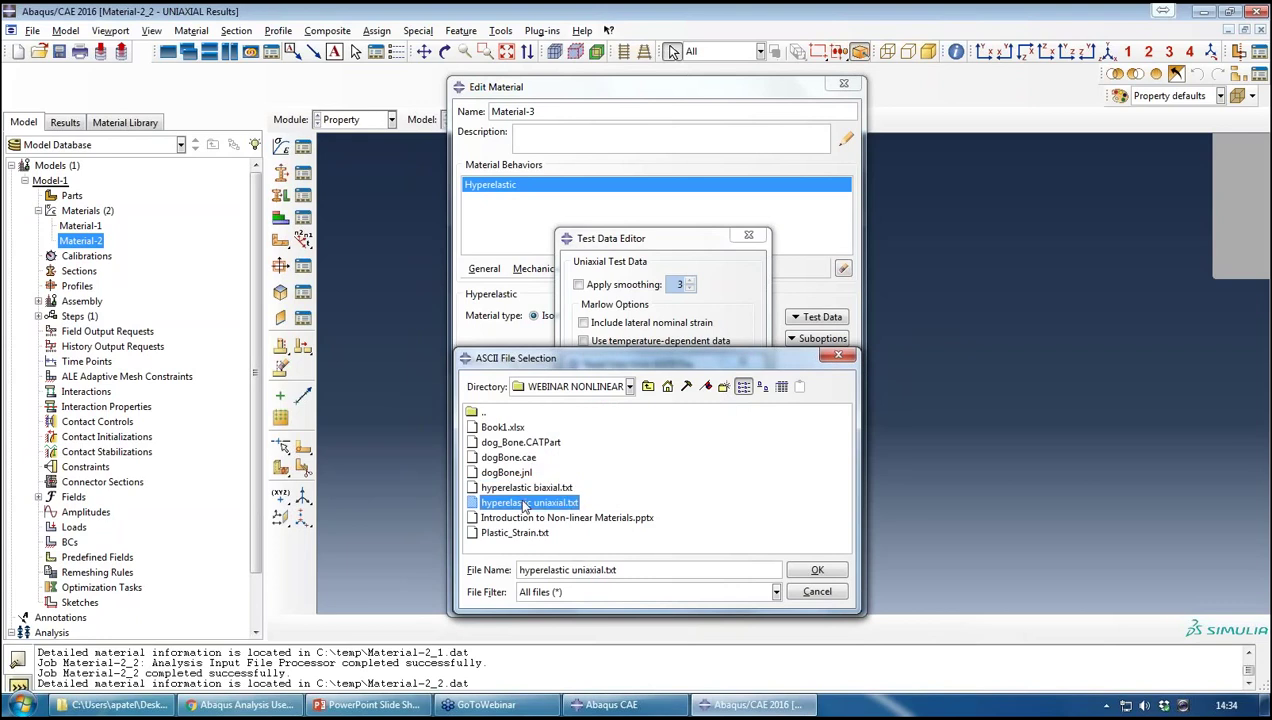
pyautogui.doubleClick(524, 503)
pyautogui.click(619, 469)
pyautogui.click(612, 499)
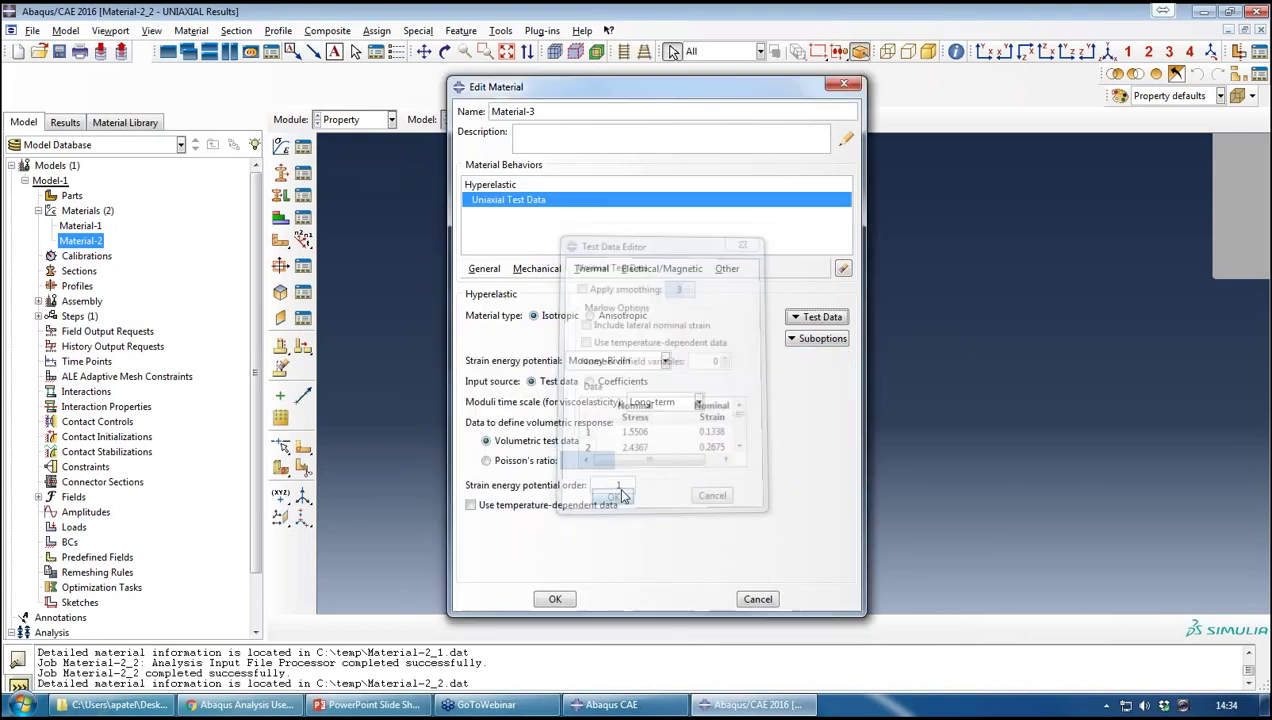
pyautogui.click(816, 317)
pyautogui.click(820, 352)
# Try to read hyperelastic biaxial.txt into the biaxial test data table starting at column 2, and clear the table.
pyautogui.rightClick(678, 434)
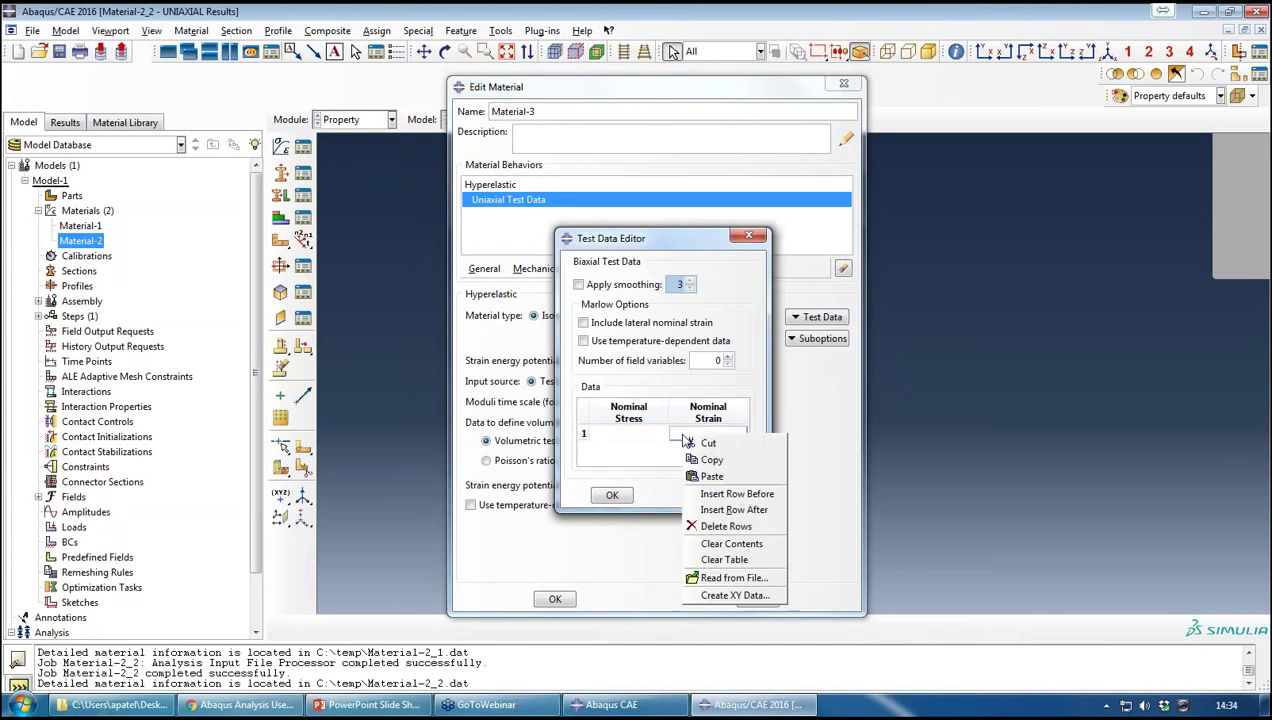
pyautogui.click(733, 578)
pyautogui.click(733, 414)
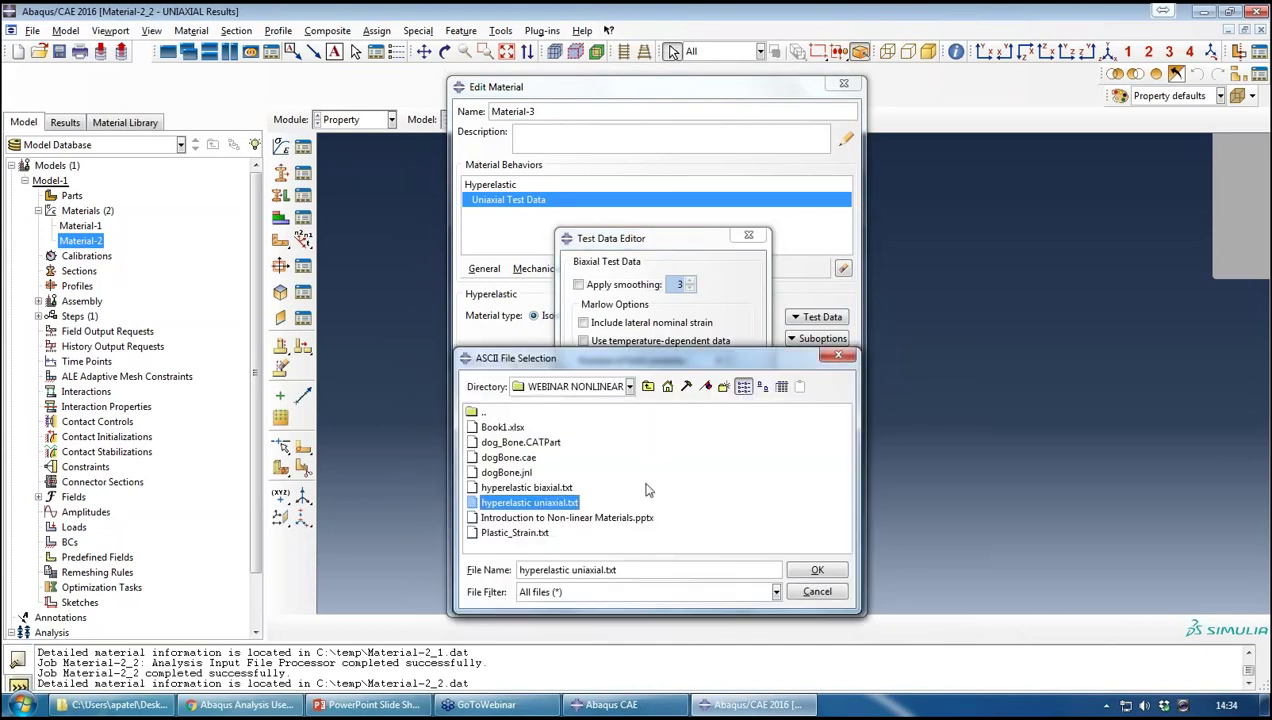
pyautogui.doubleClick(529, 490)
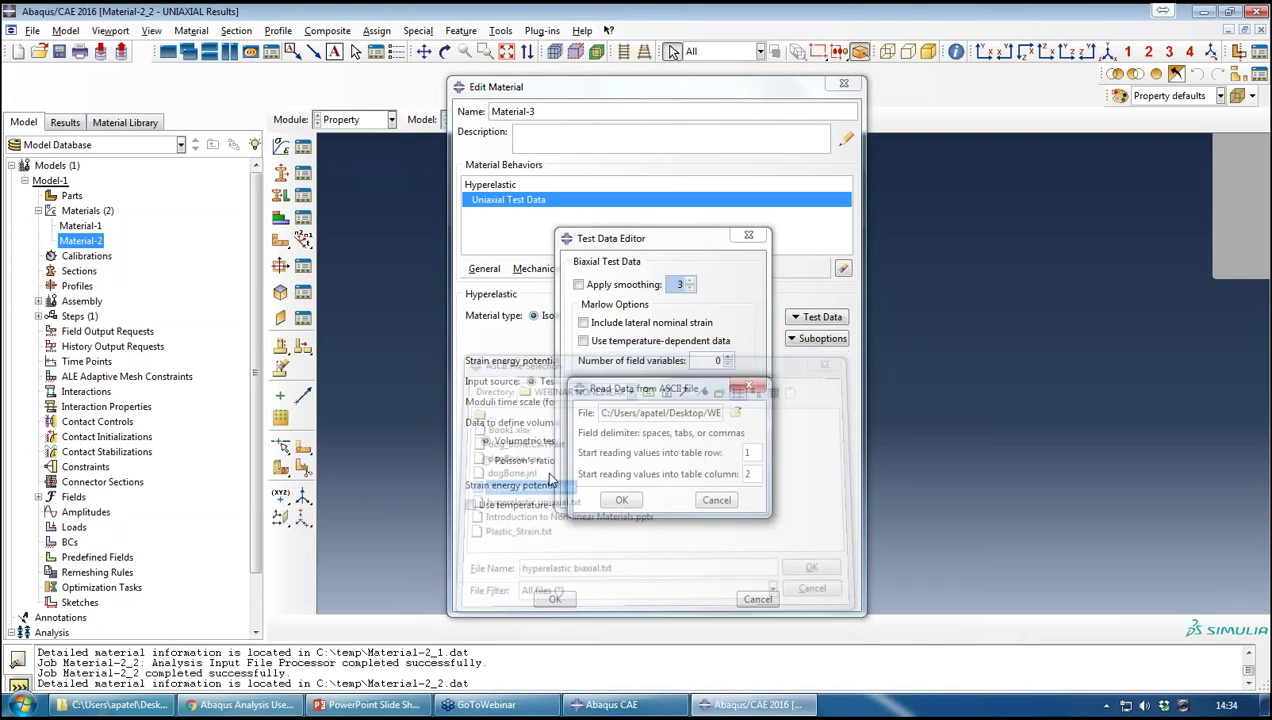
pyautogui.click(622, 500)
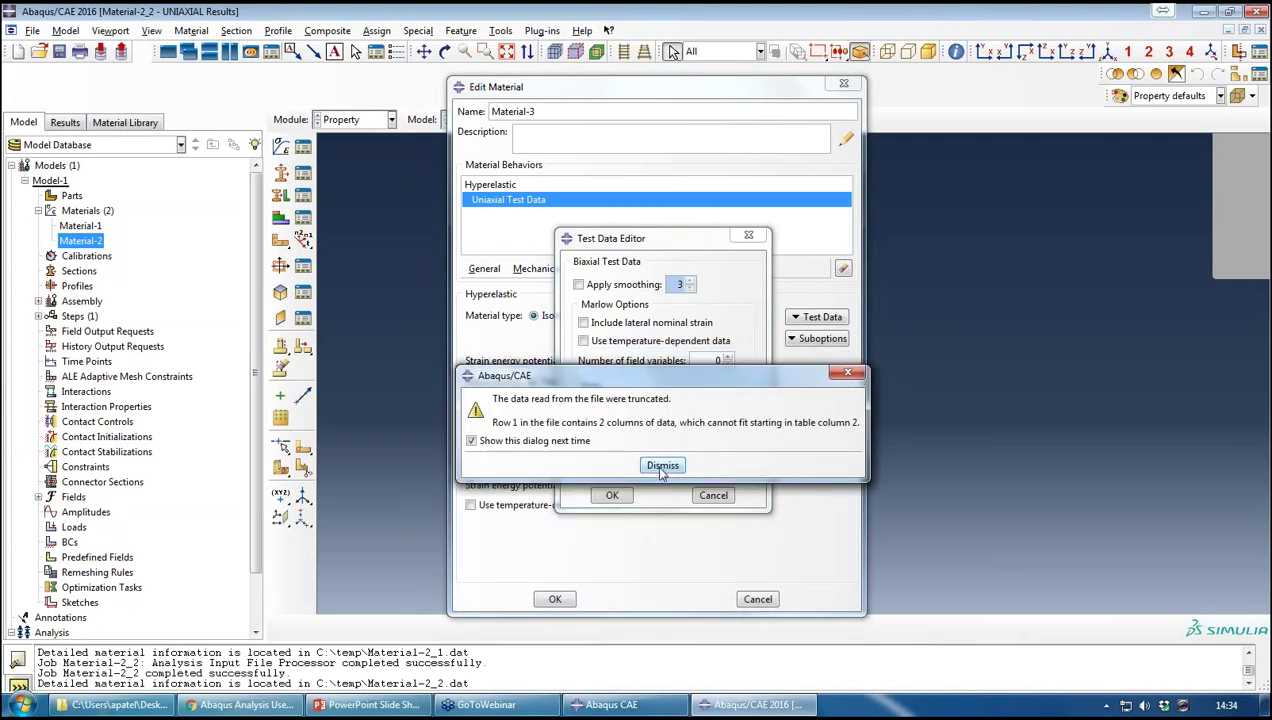
pyautogui.click(662, 465)
pyautogui.doubleClick(694, 432)
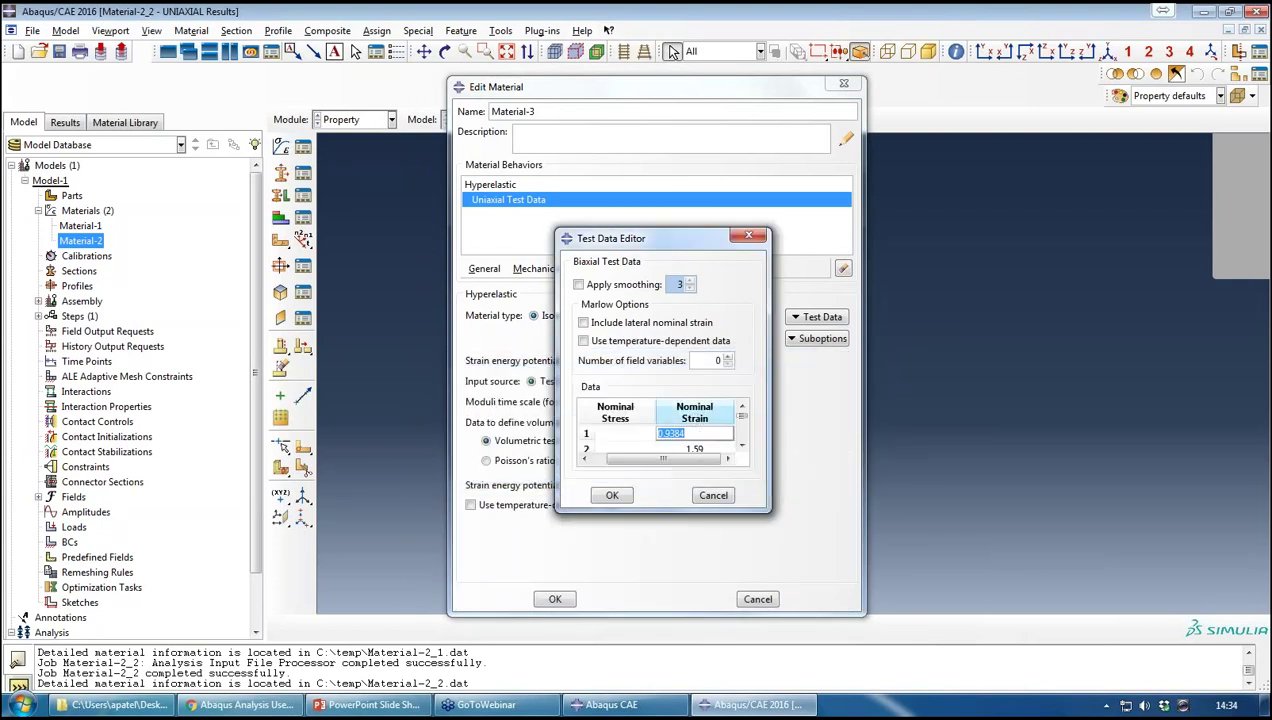
pyautogui.rightClick(677, 424)
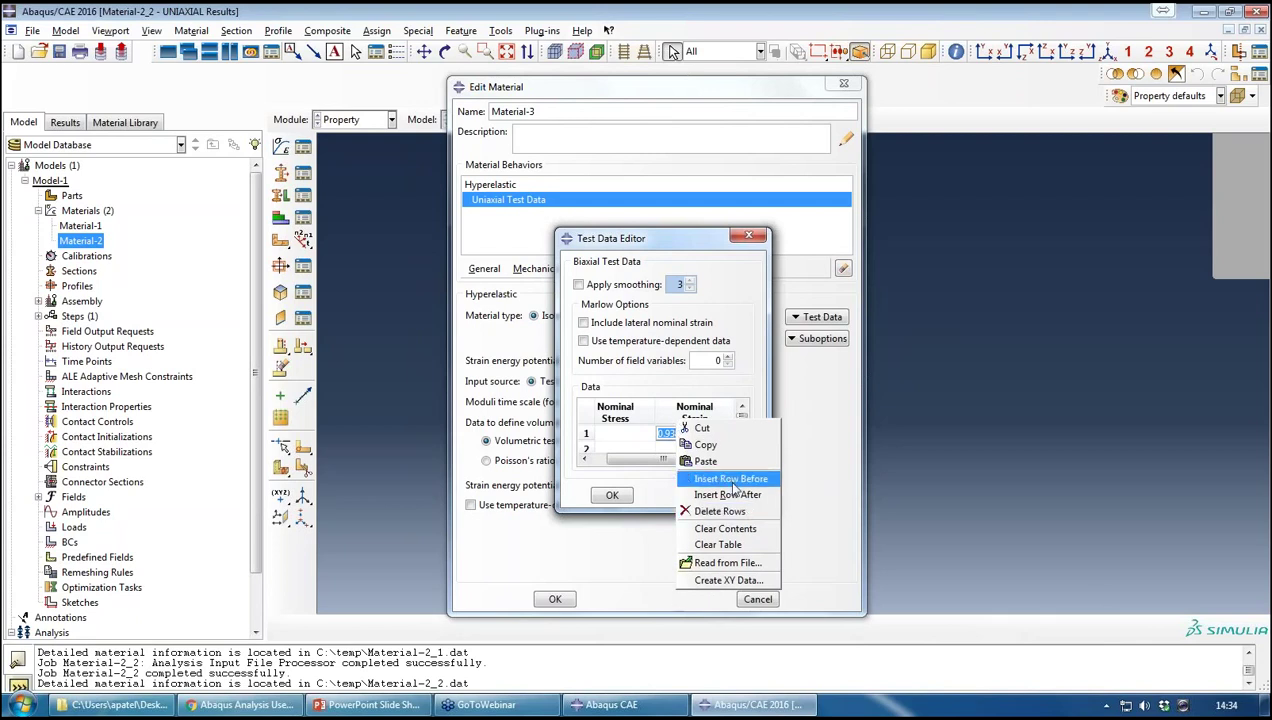
pyautogui.click(730, 544)
# Read hyperelastic biaxial.txt into the biaxial test data table starting at row 1, column 1, and save Material-3.
pyautogui.rightClick(622, 442)
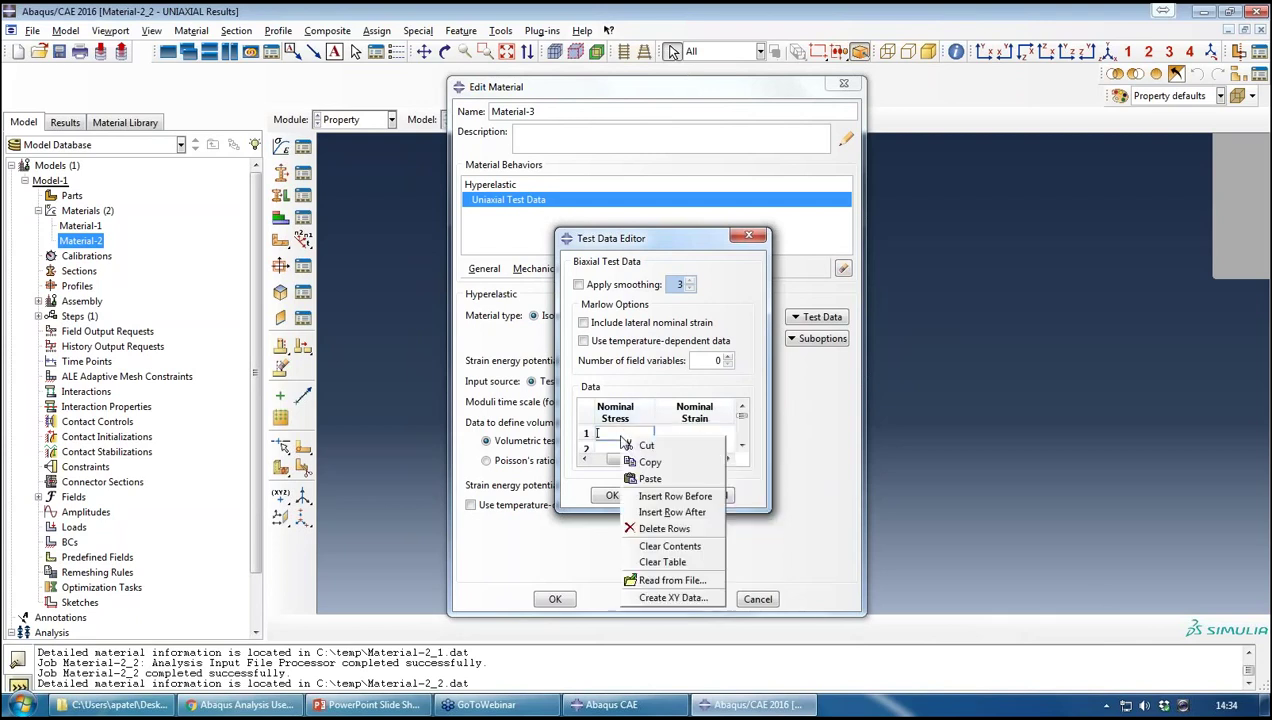
pyautogui.click(672, 580)
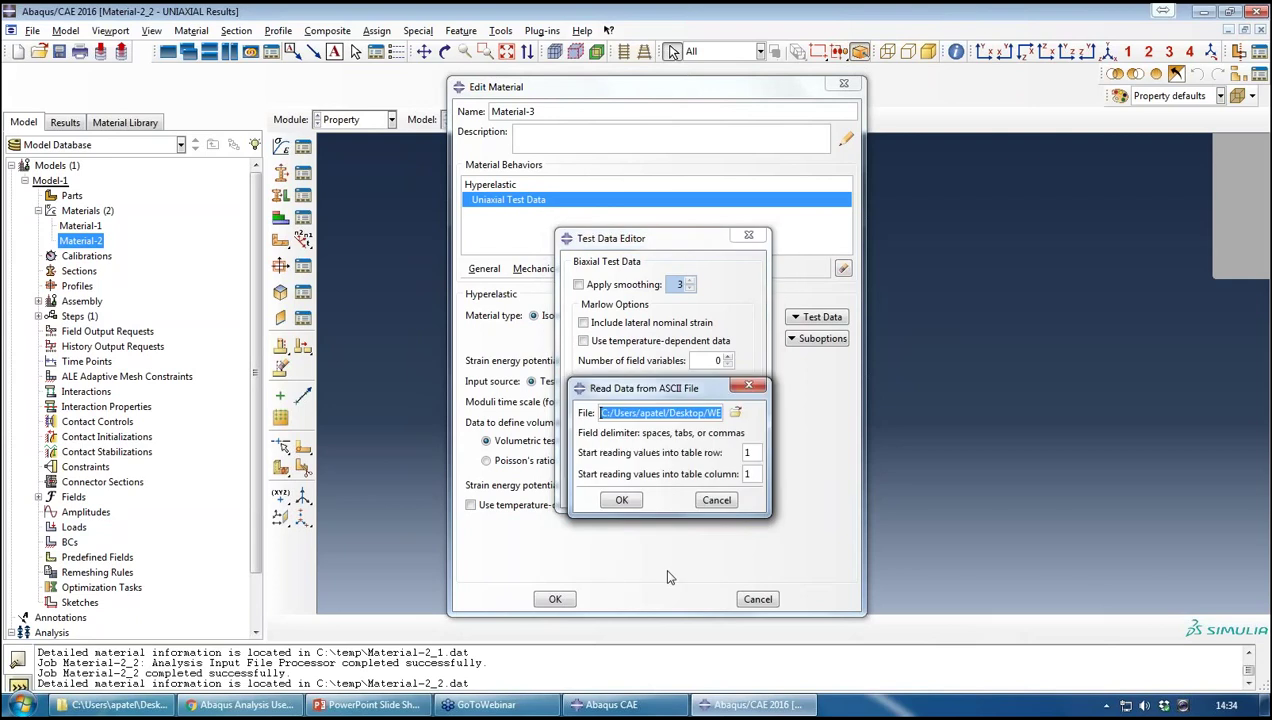
pyautogui.click(732, 418)
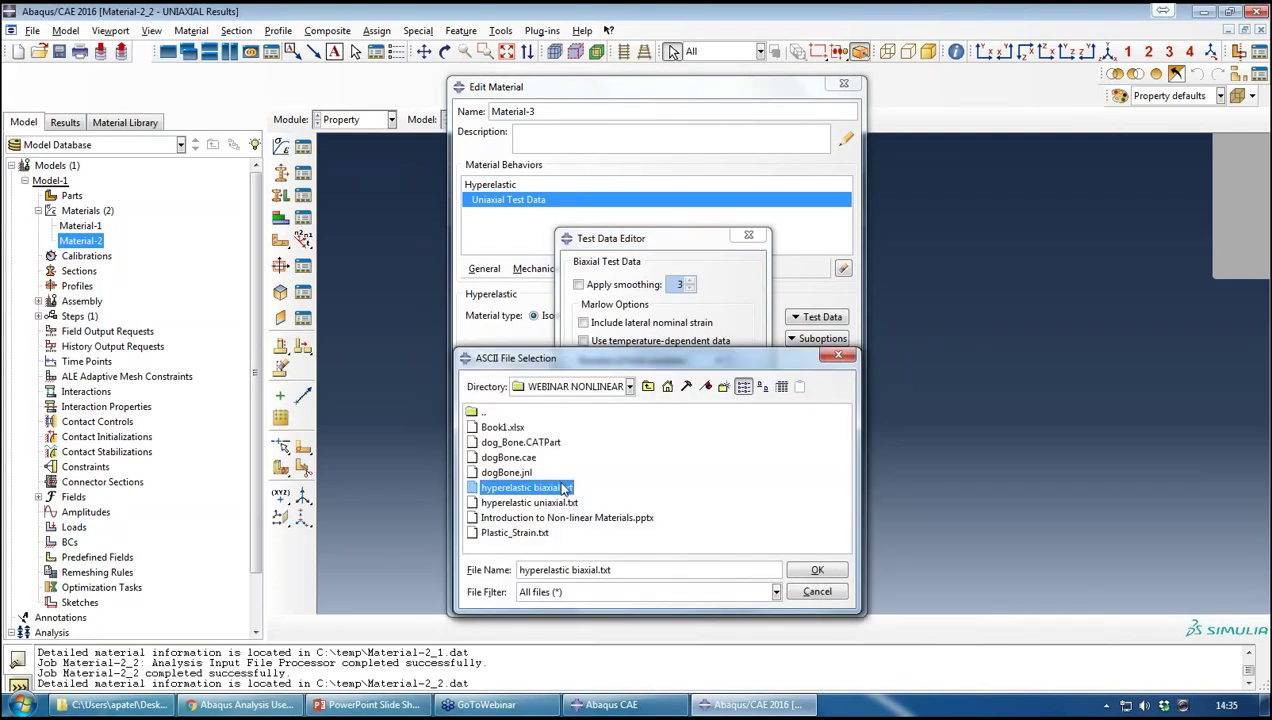
pyautogui.click(817, 569)
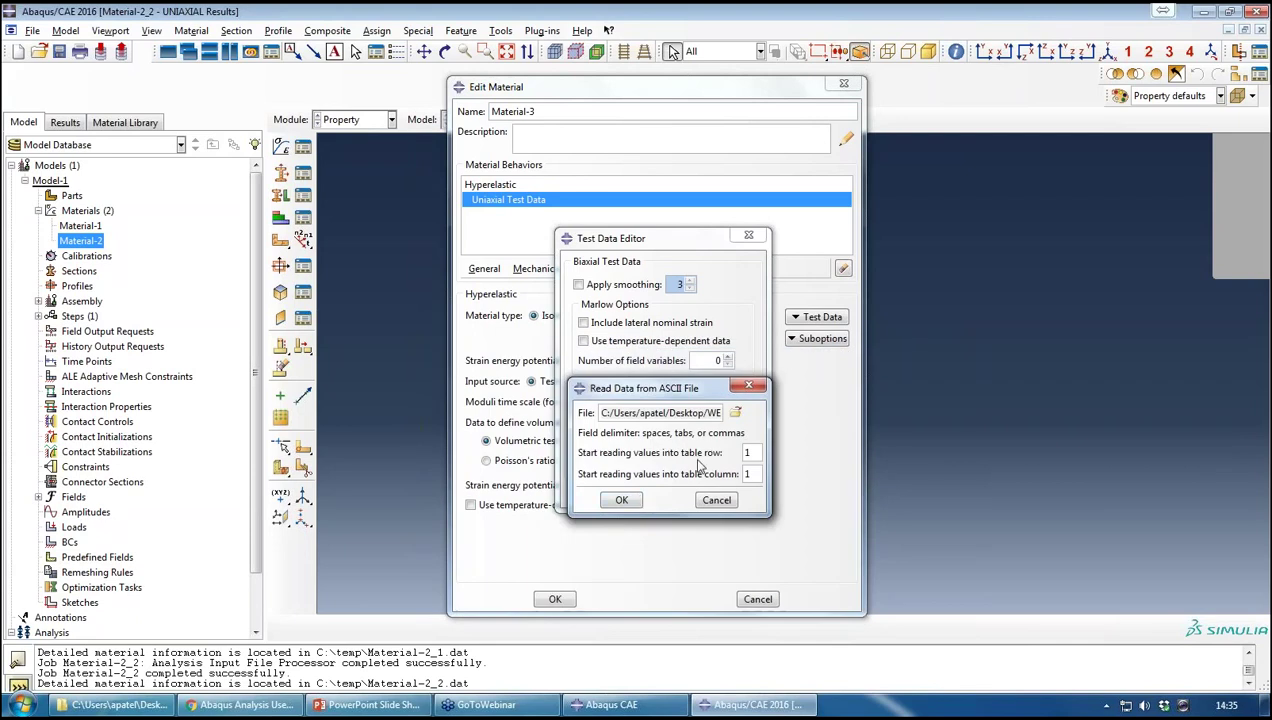
pyautogui.click(630, 500)
pyautogui.click(622, 497)
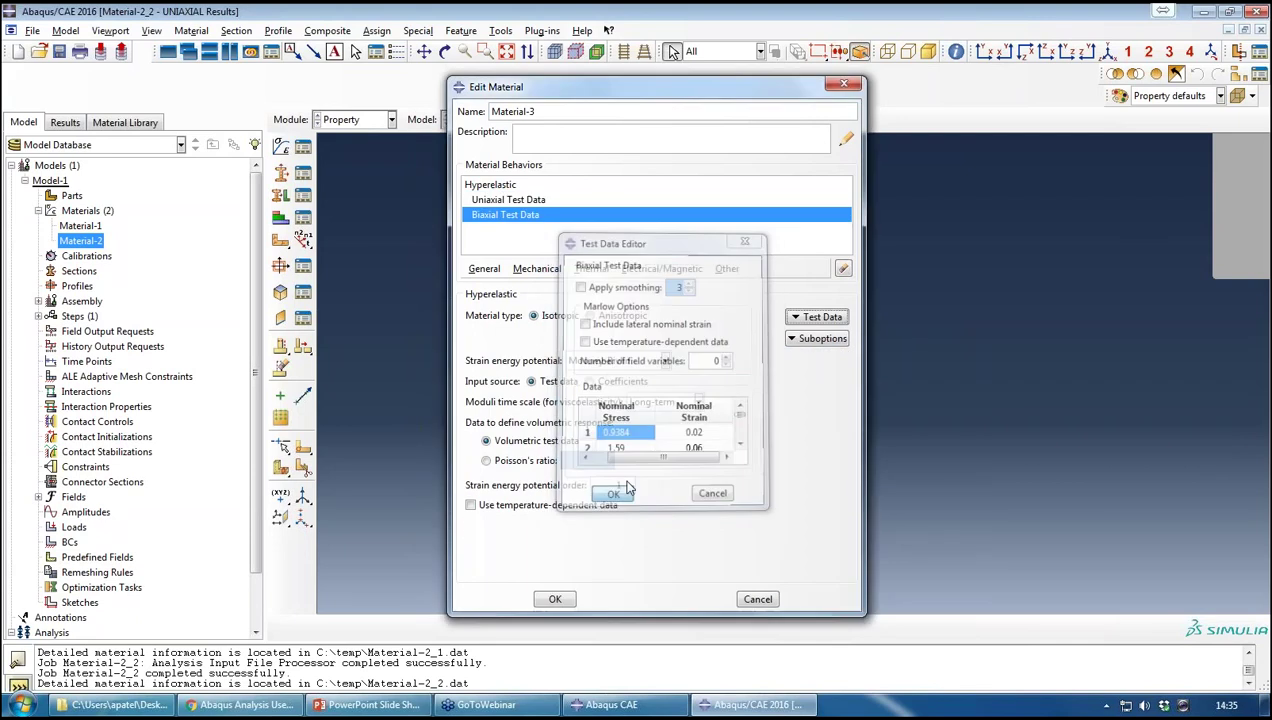
pyautogui.click(556, 600)
# Evaluate Material-3 with the default test setup, close the stability information and maximize its uniaxial results plot.
pyautogui.rightClick(99, 258)
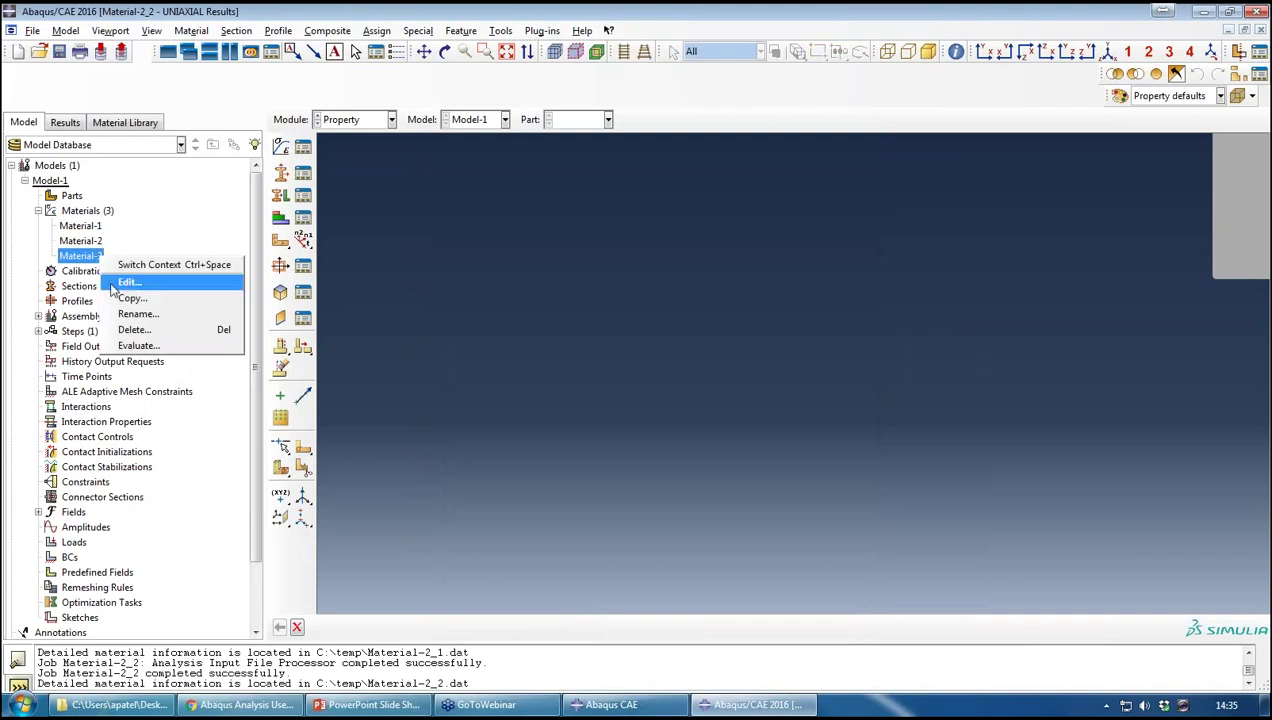
pyautogui.click(138, 345)
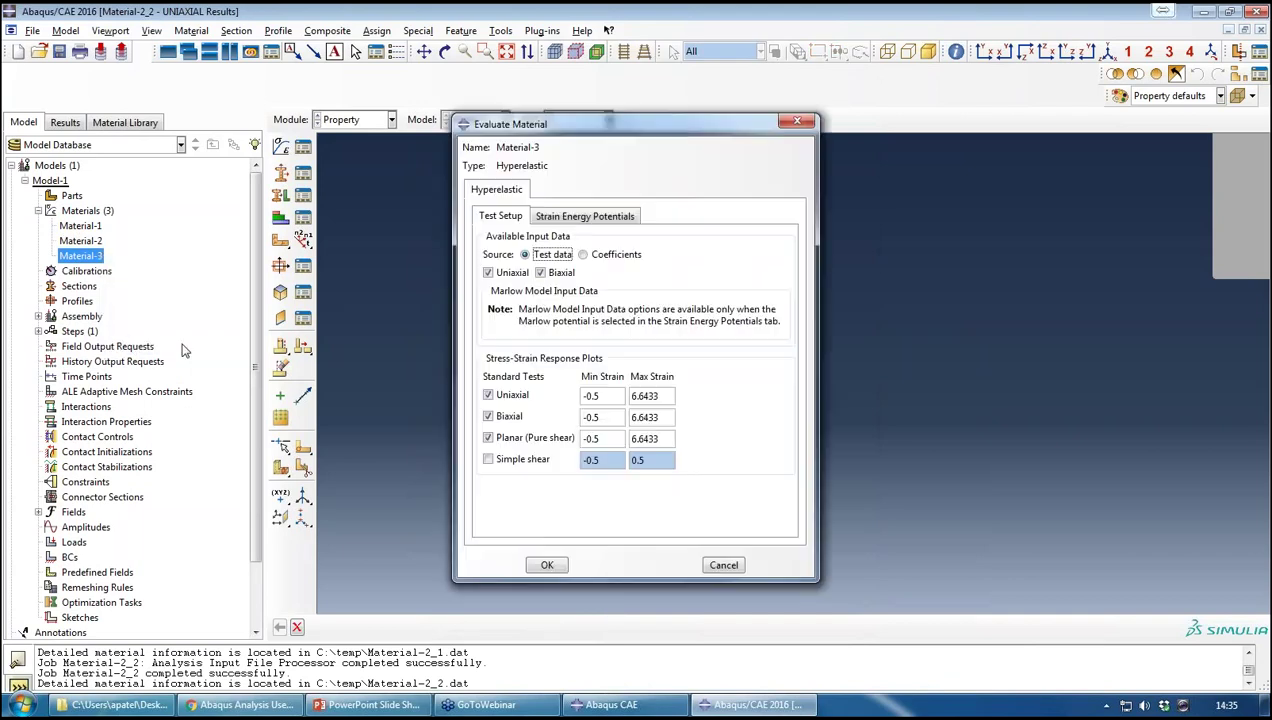
pyautogui.click(550, 566)
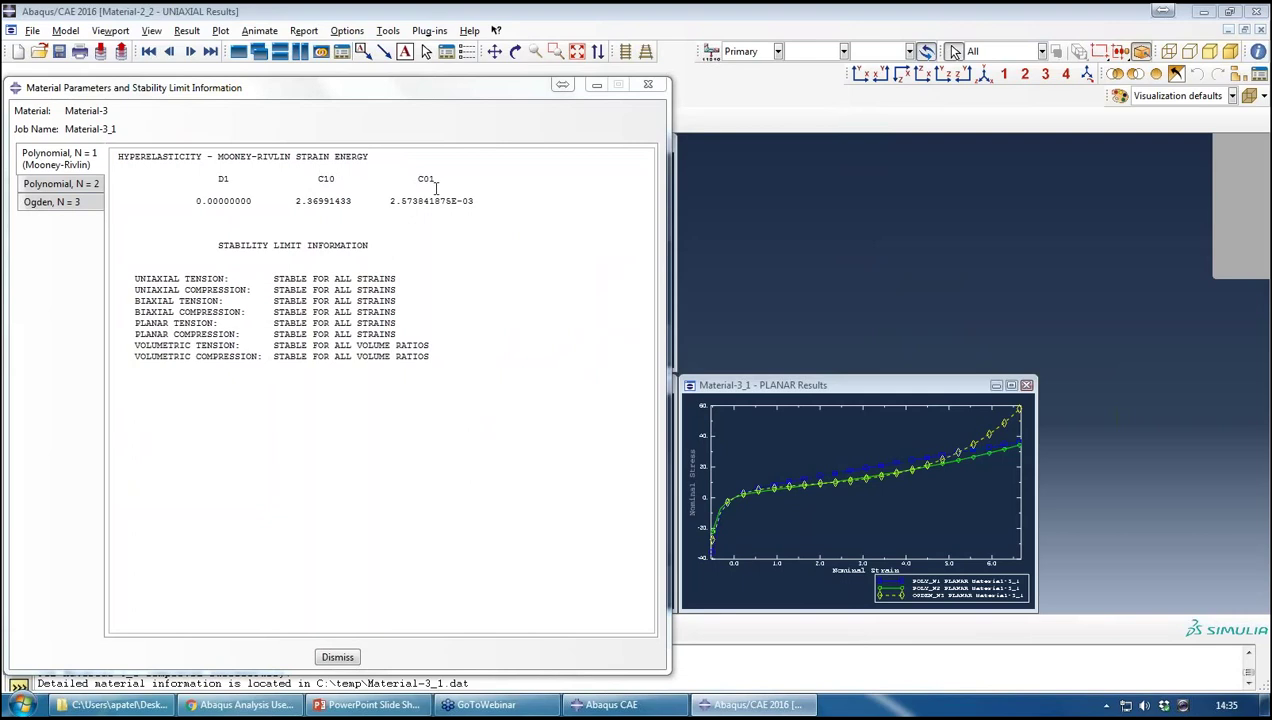
pyautogui.click(647, 84)
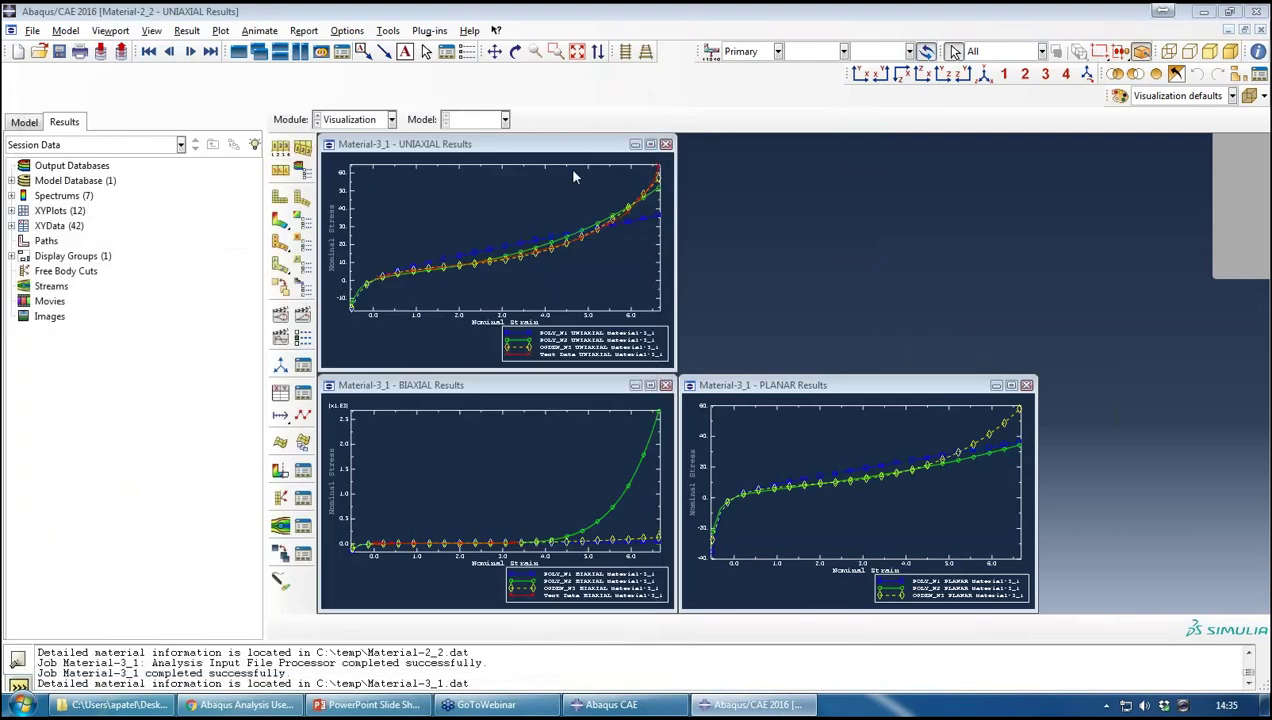
pyautogui.doubleClick(525, 148)
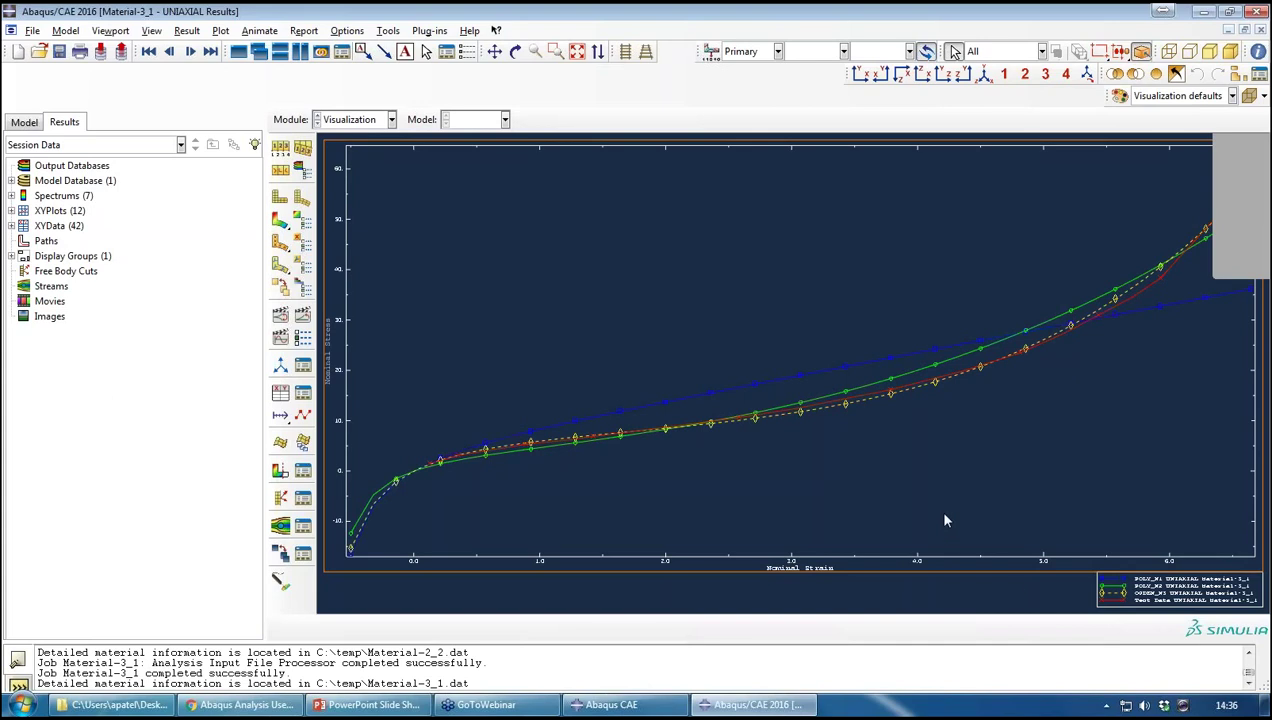
# Set the font size of the uniaxial plot's chart legend to 14 points.
pyautogui.doubleClick(1146, 605)
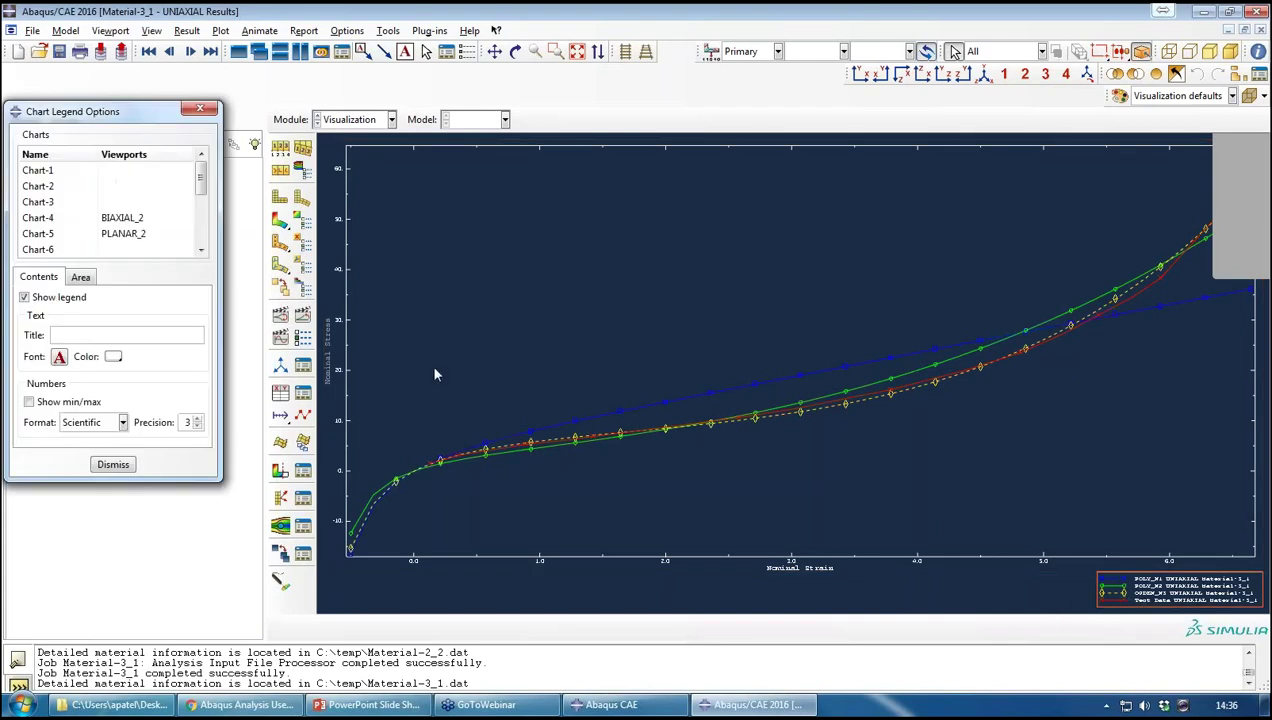
pyautogui.click(59, 356)
pyautogui.click(706, 396)
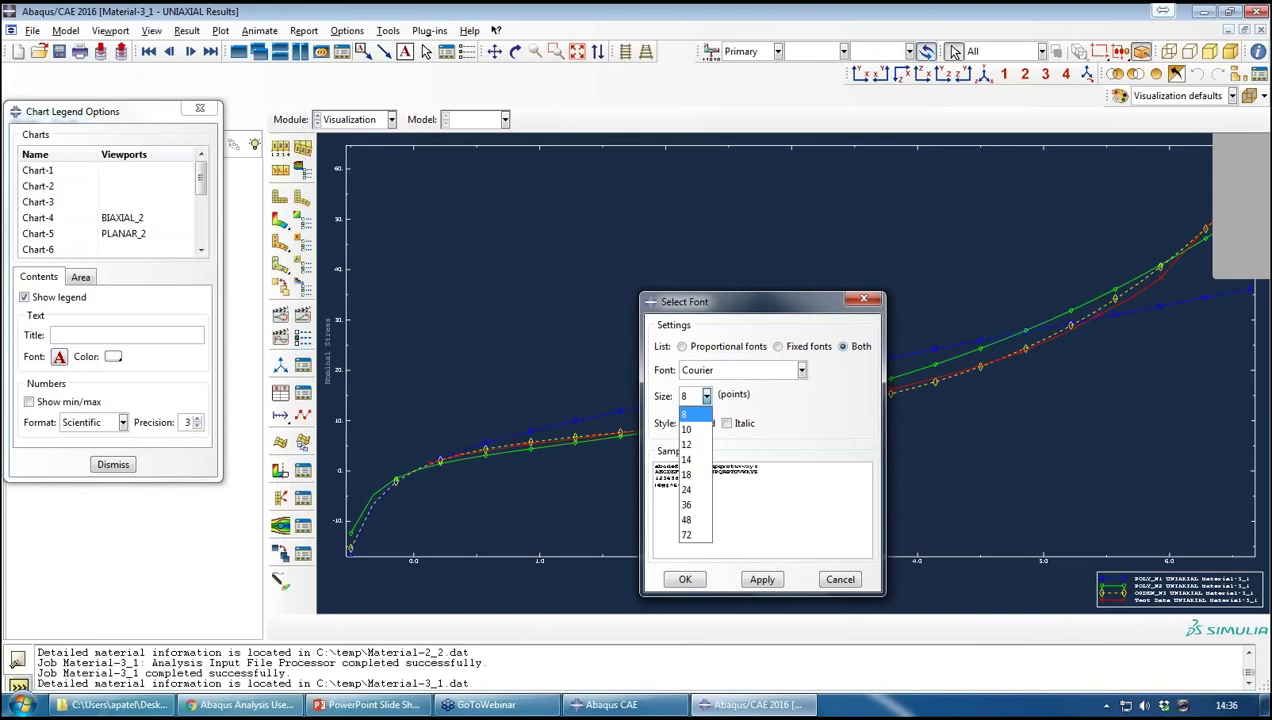
pyautogui.click(686, 459)
pyautogui.click(685, 579)
pyautogui.click(108, 466)
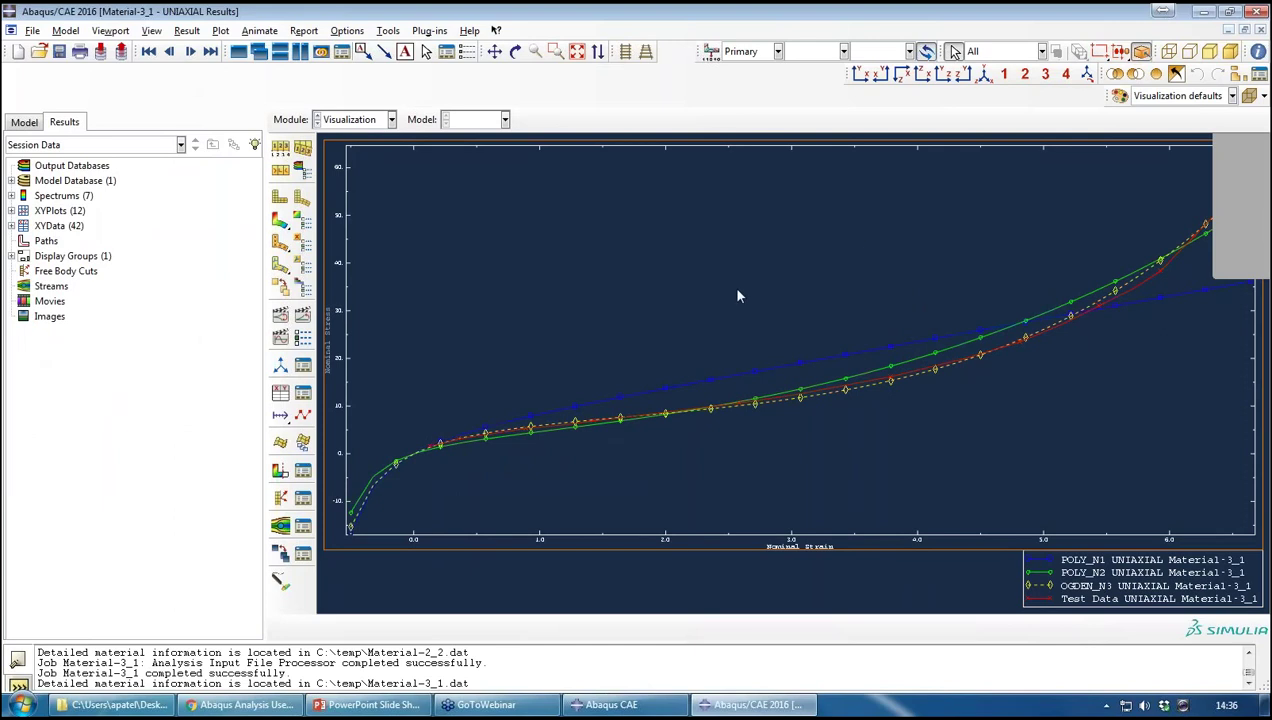
# Show the model tree, switch to the PowerPoint slide show and advance to the NLGEOM step definition slide.
pyautogui.click(30, 122)
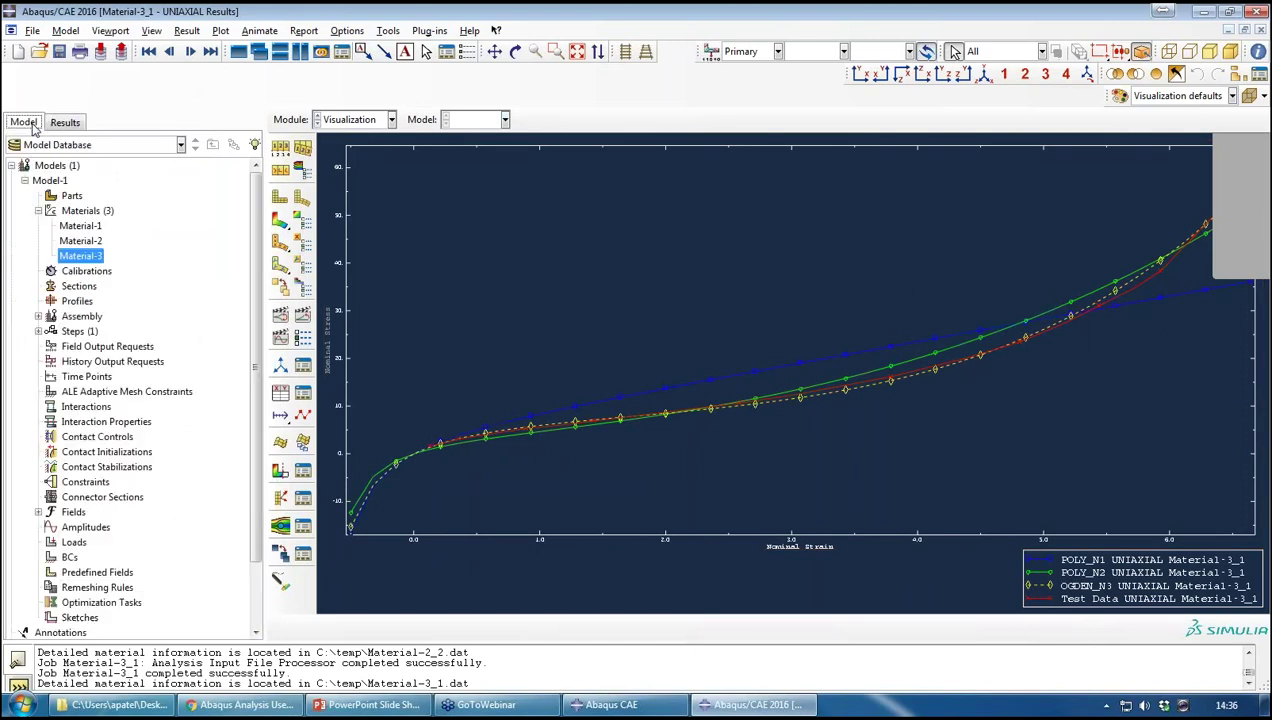
pyautogui.click(368, 704)
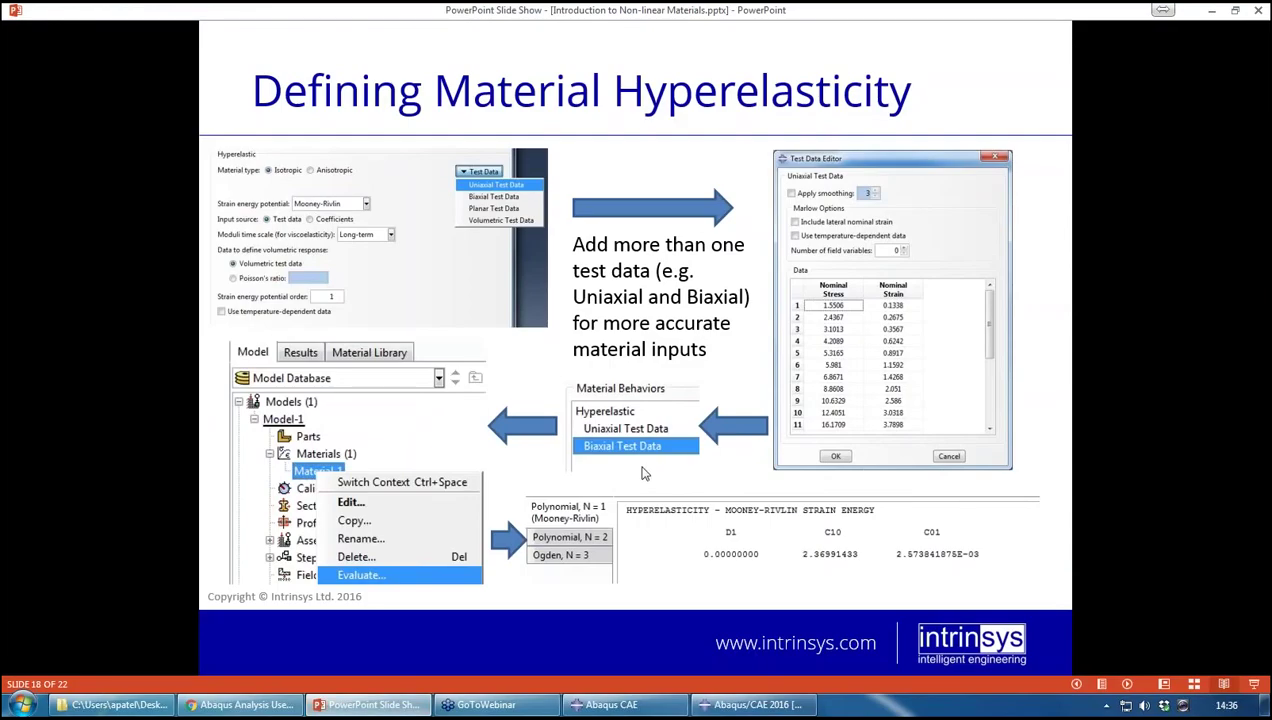
pyautogui.click(642, 470)
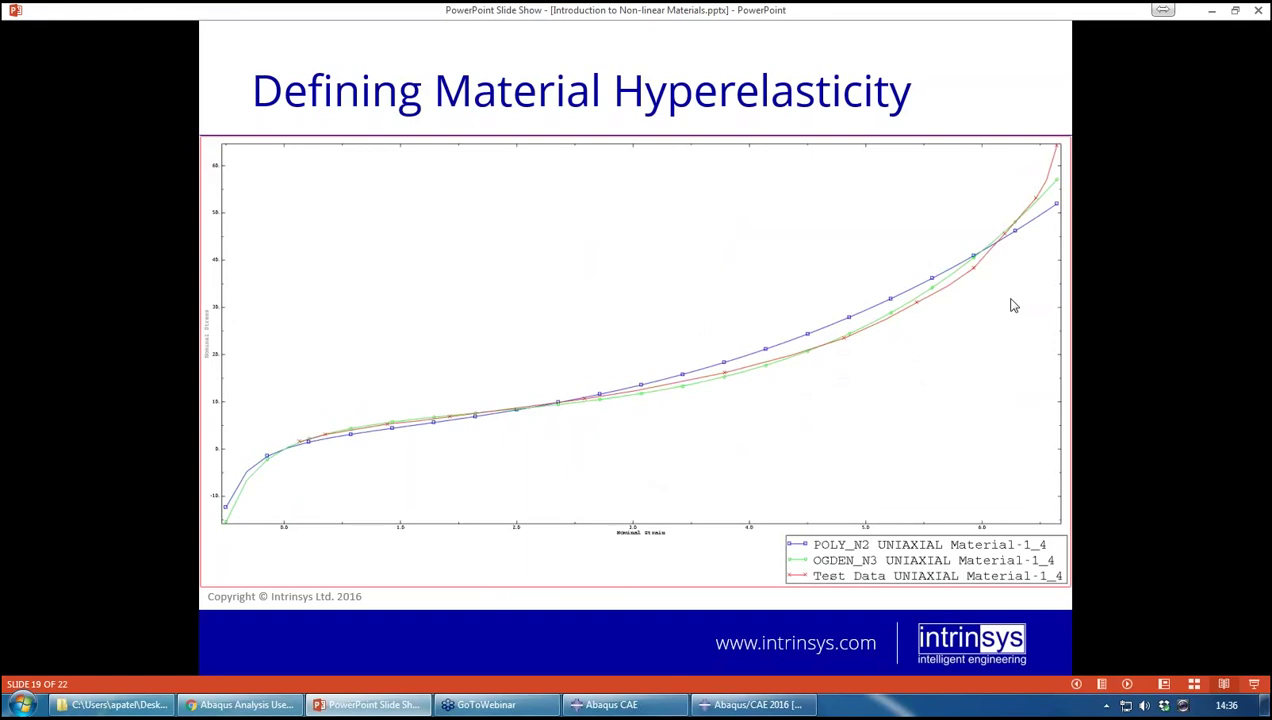
pyautogui.click(974, 357)
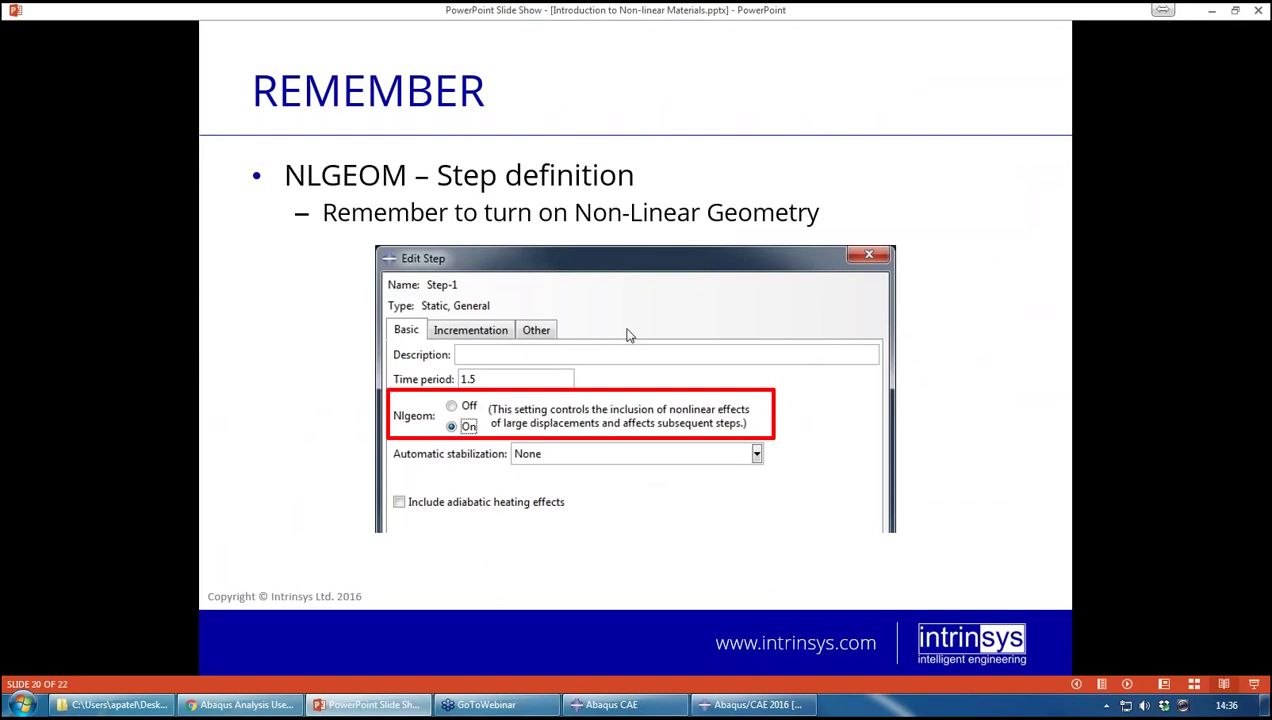
pyautogui.rightClick(431, 281)
pyautogui.click(408, 293)
# Switch to Abaqus/CAE, set up a Static, General step named Step-1 after Initial with Nlgeom on, and discard it.
pyautogui.click(752, 705)
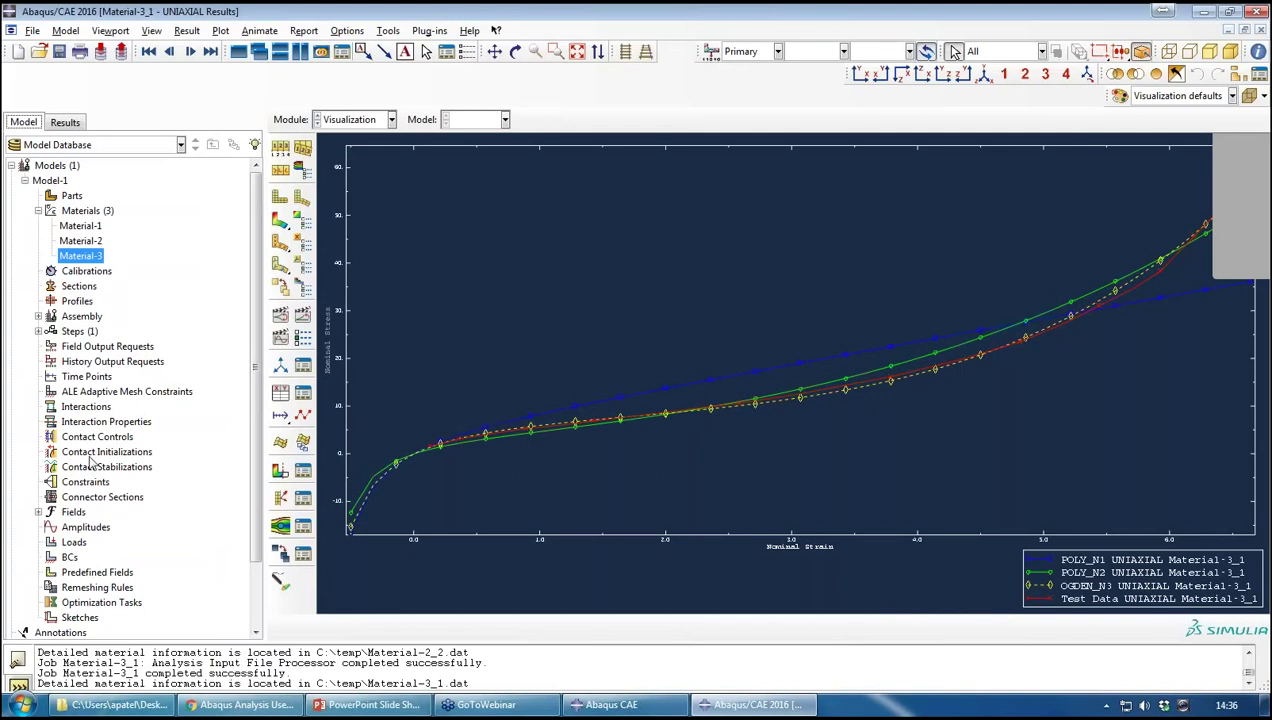
pyautogui.click(38, 331)
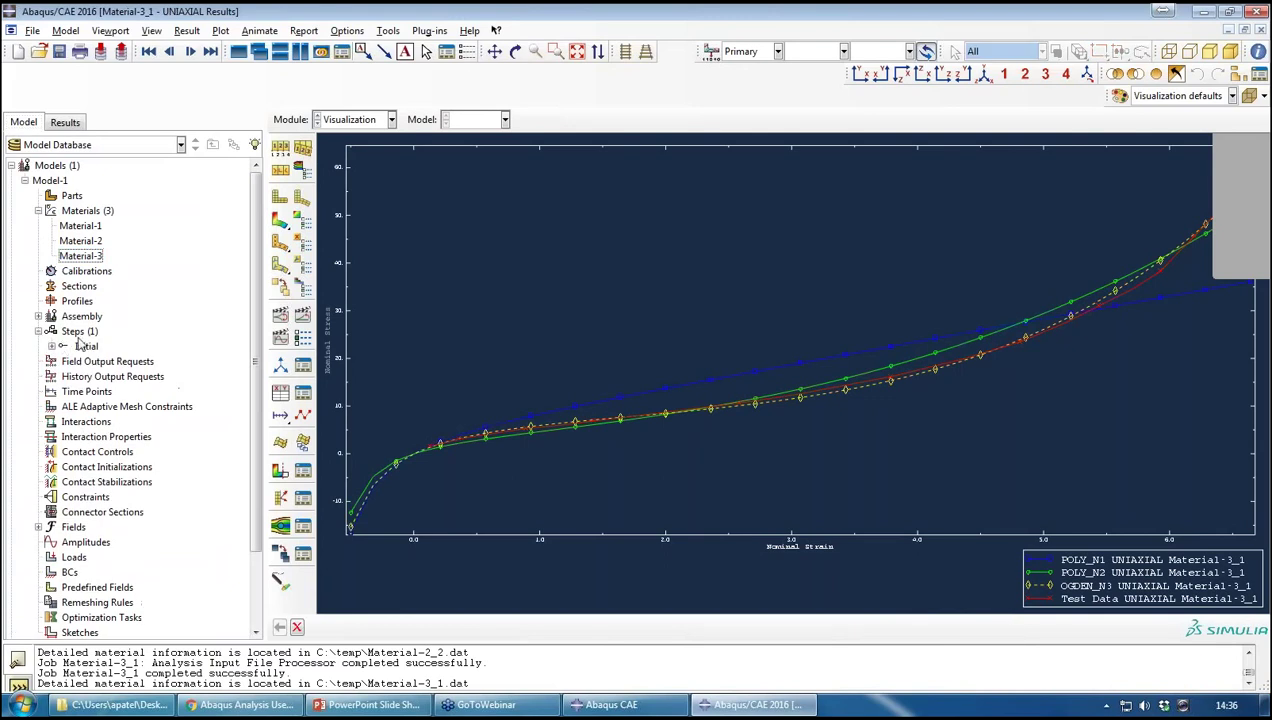
pyautogui.doubleClick(80, 333)
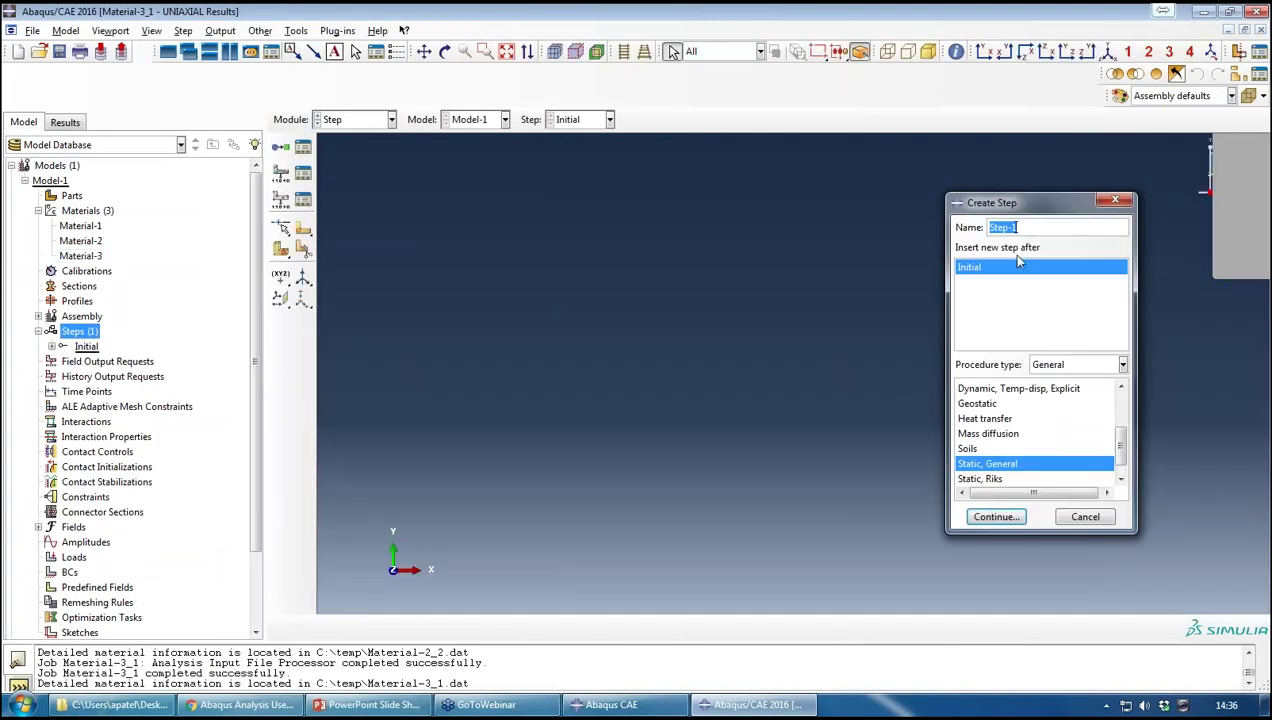
pyautogui.click(1011, 519)
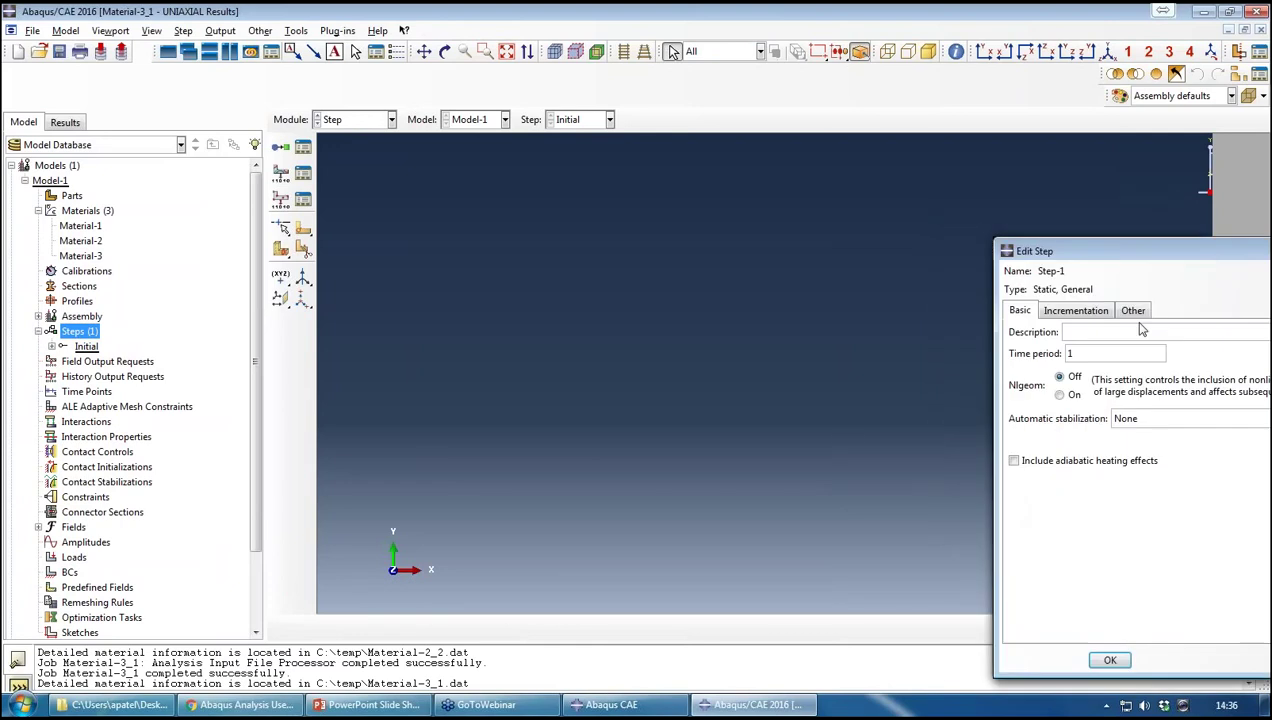
pyautogui.moveTo(1040, 251); pyautogui.dragTo(612, 230)
pyautogui.click(631, 377)
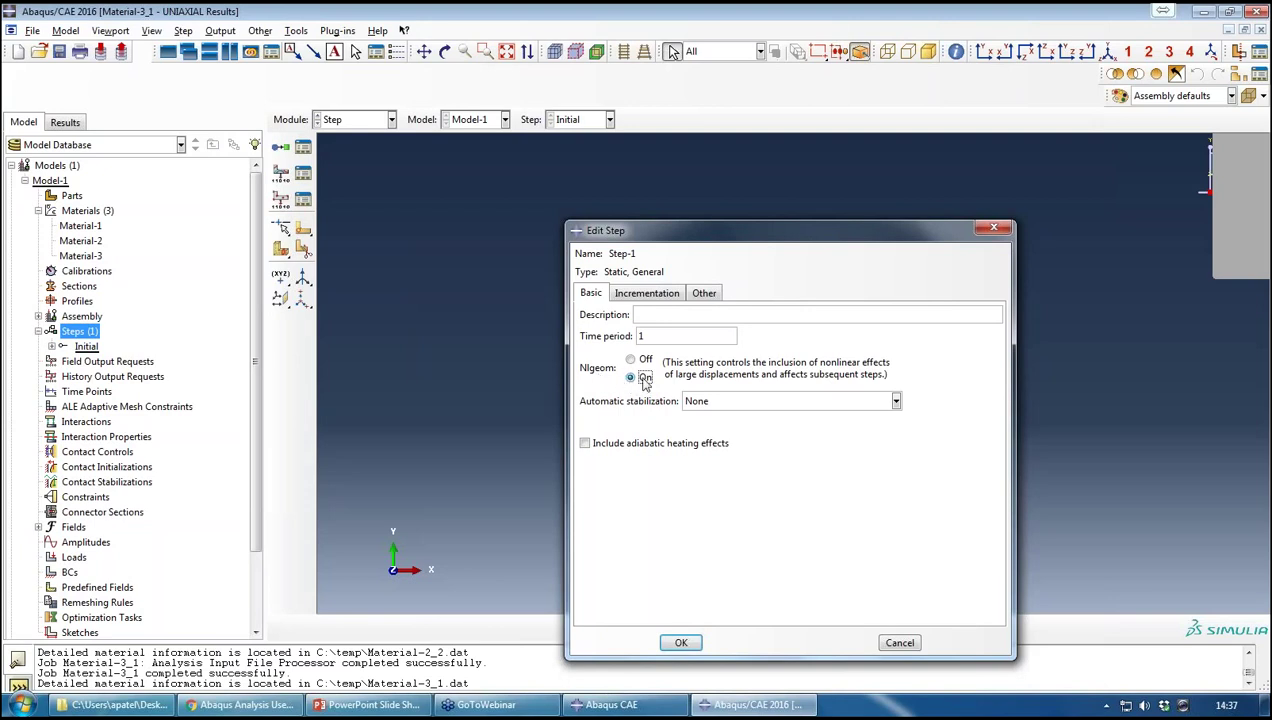
pyautogui.click(900, 641)
pyautogui.click(789, 465)
# Switch back to the PowerPoint slide show and view the NLGEOM reminder slide again.
pyautogui.click(366, 704)
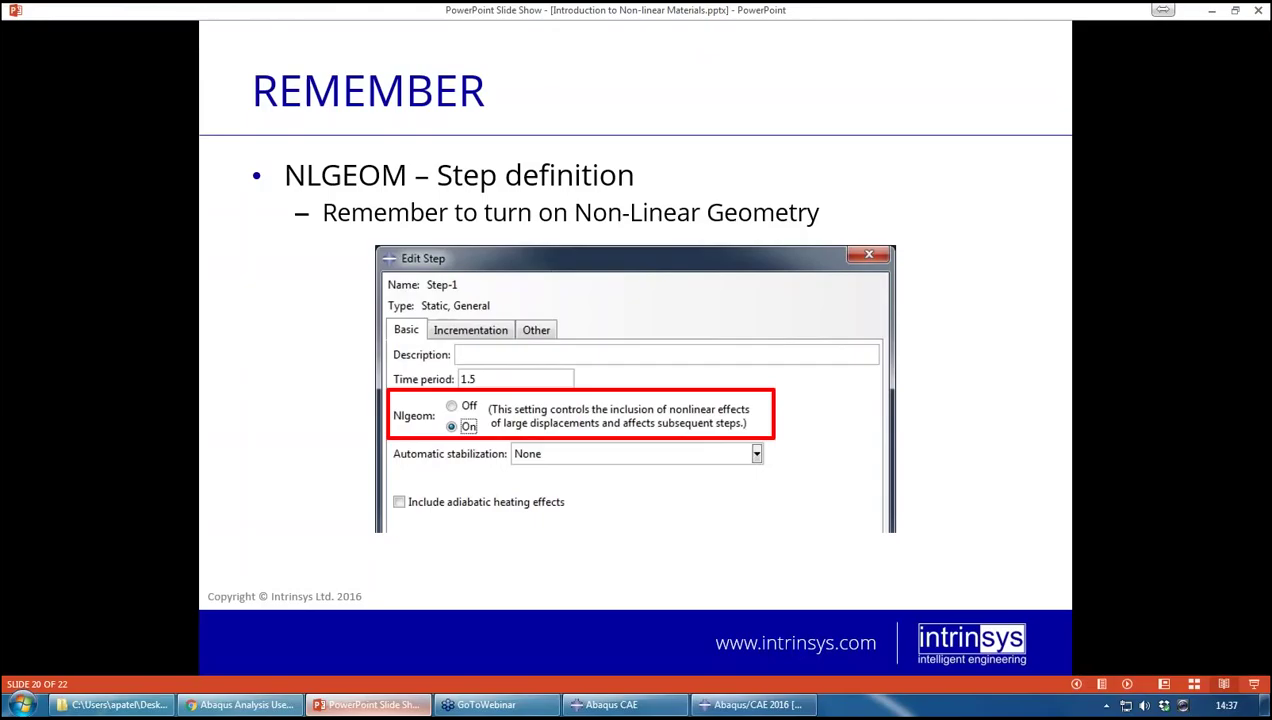
pyautogui.click(771, 449)
pyautogui.press('Left')
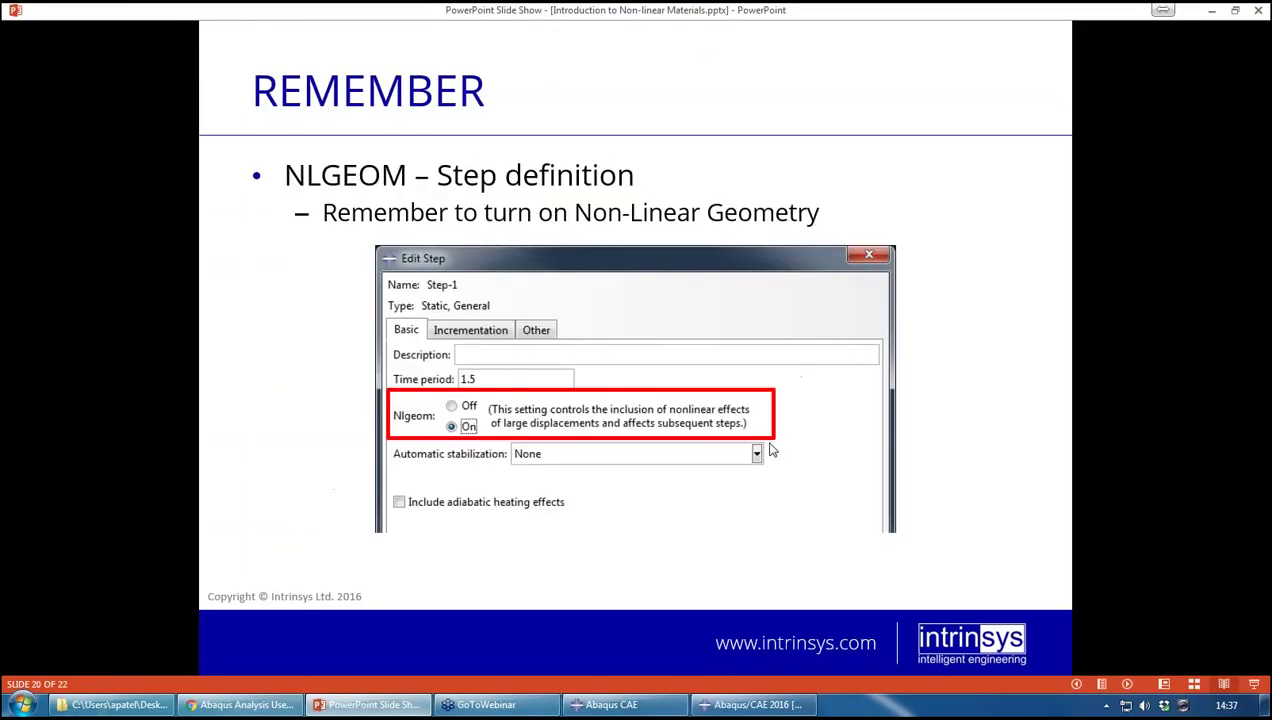